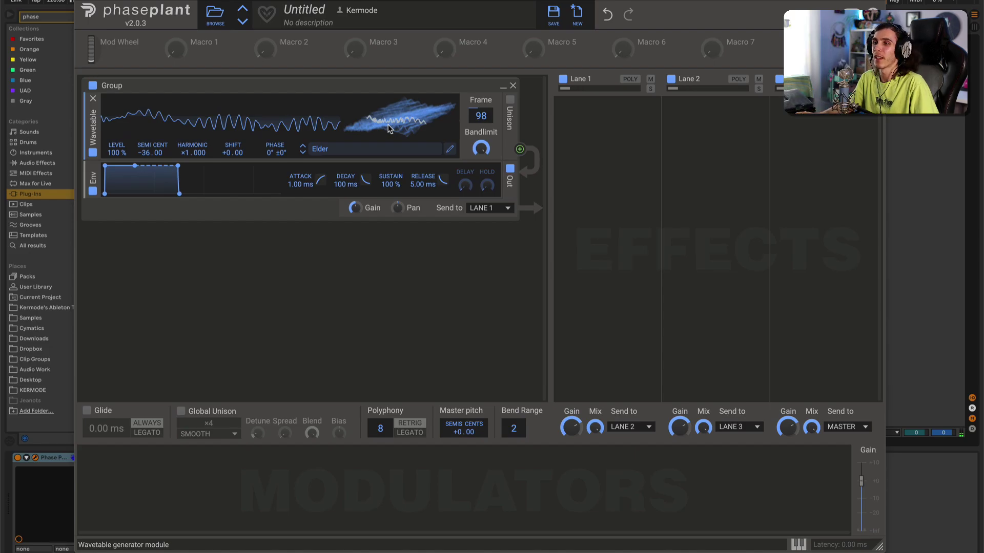
Add an Envelope modulator, assign it to the wavetable's frame, and shape it to 622 ms decay and 0 % sustain
left_click(149, 477)
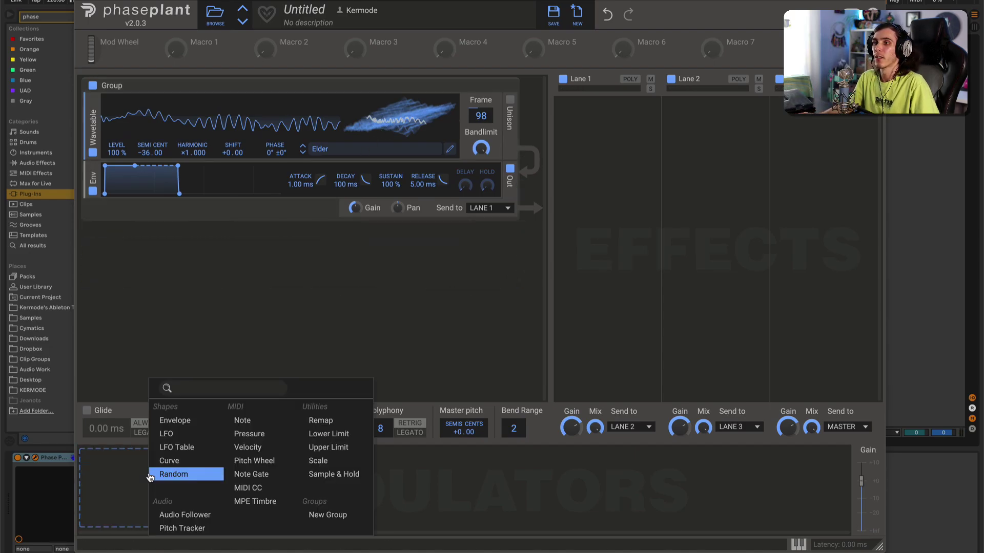
left_click(175, 420)
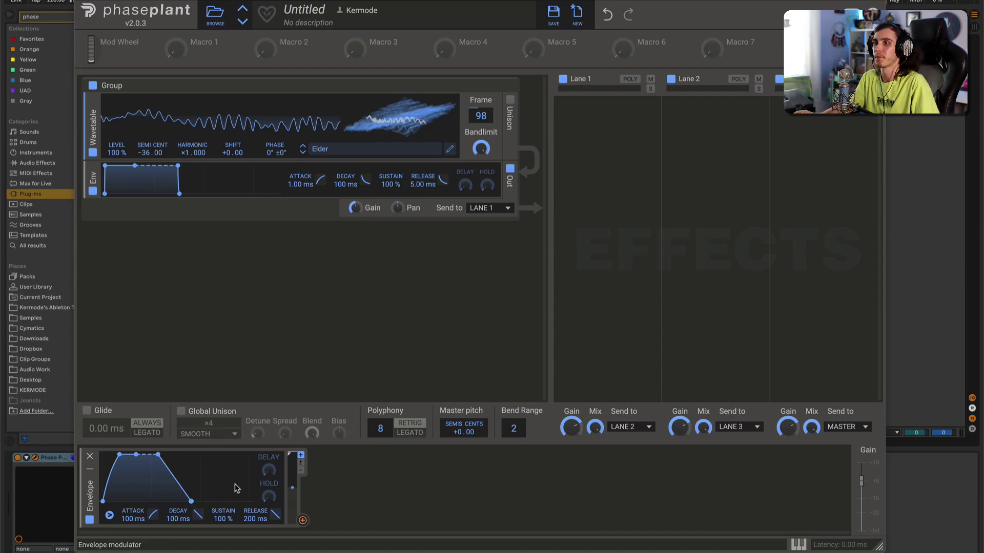
left_click_drag(303, 520, 482, 135)
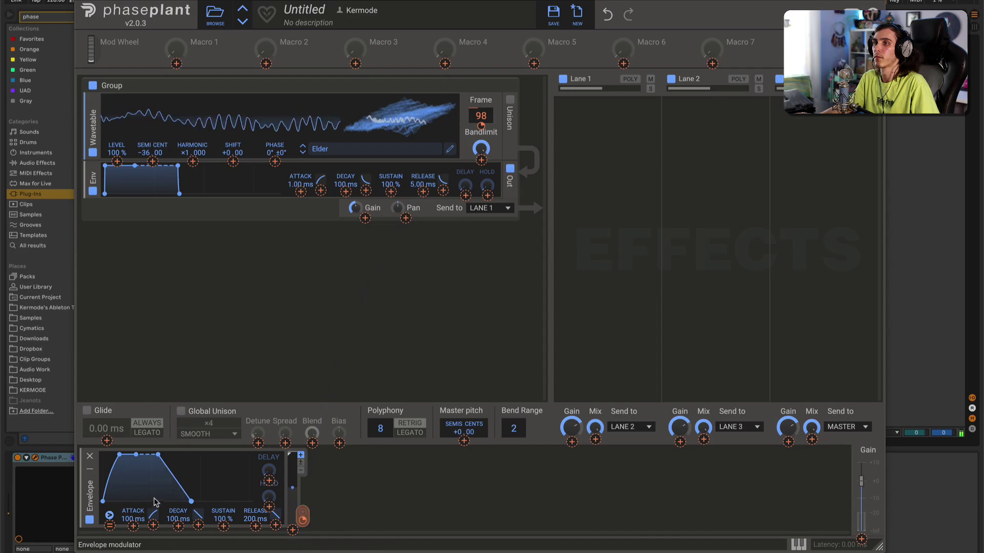
left_click_drag(158, 455, 172, 501)
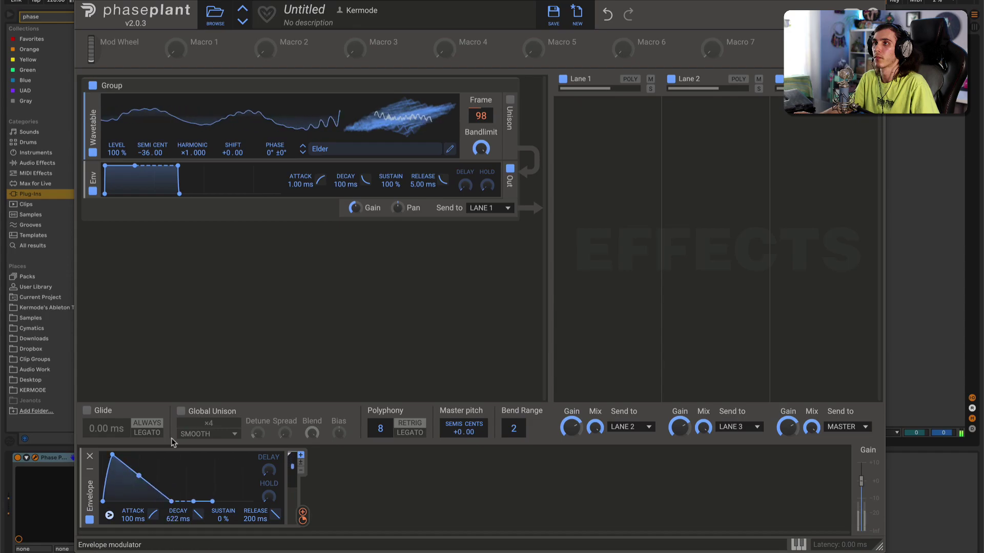
Shape the output envelope to 37.3 ms attack, 784 ms convex decay and 0 % sustain, and set the wavetable frame to 155
left_click_drag(106, 165, 167, 193)
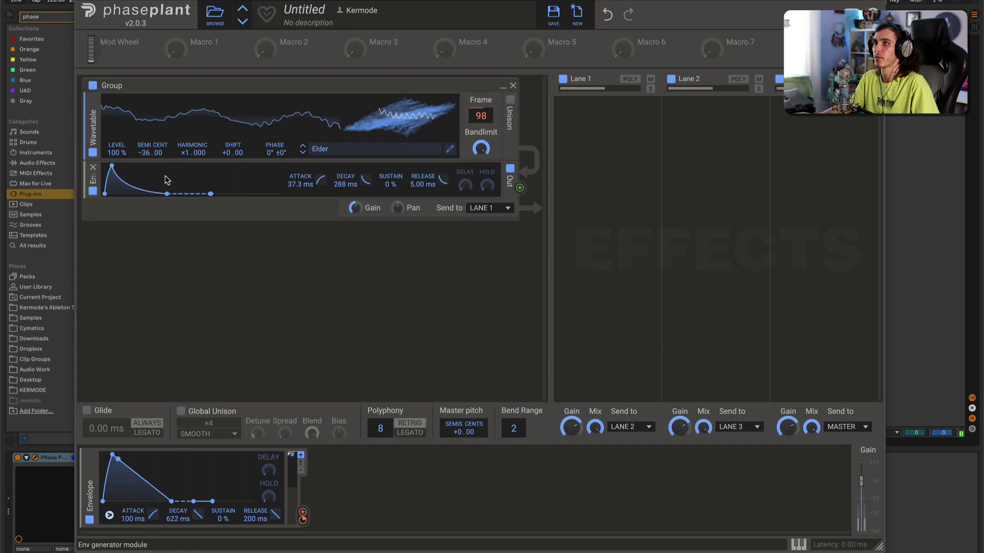
left_click_drag(152, 196, 193, 194)
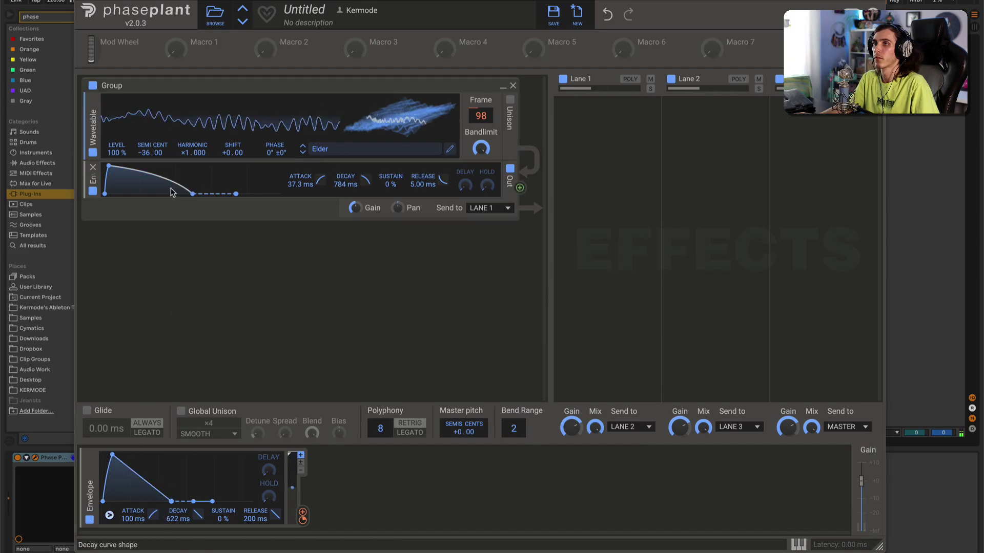
left_click_drag(165, 179, 166, 174)
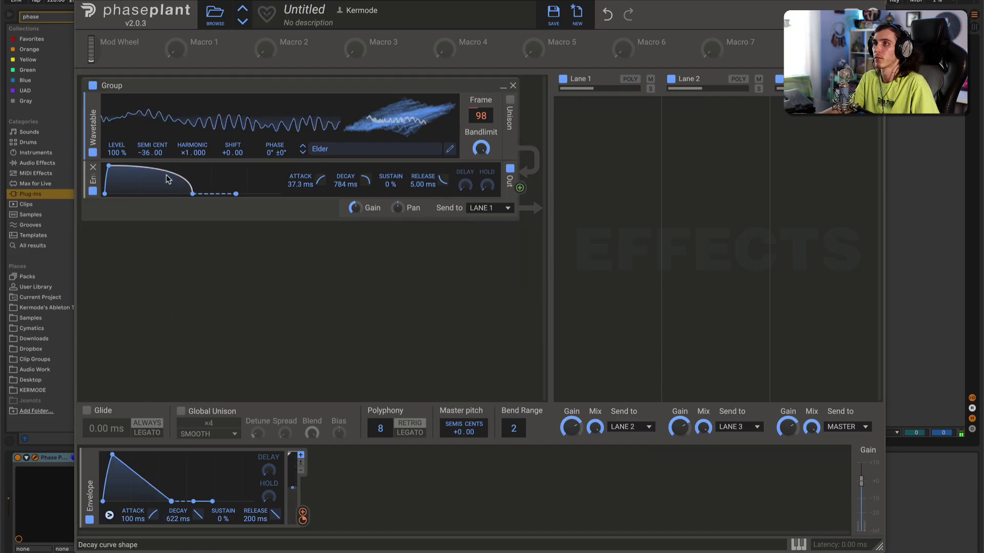
left_click_drag(477, 110, 477, 99)
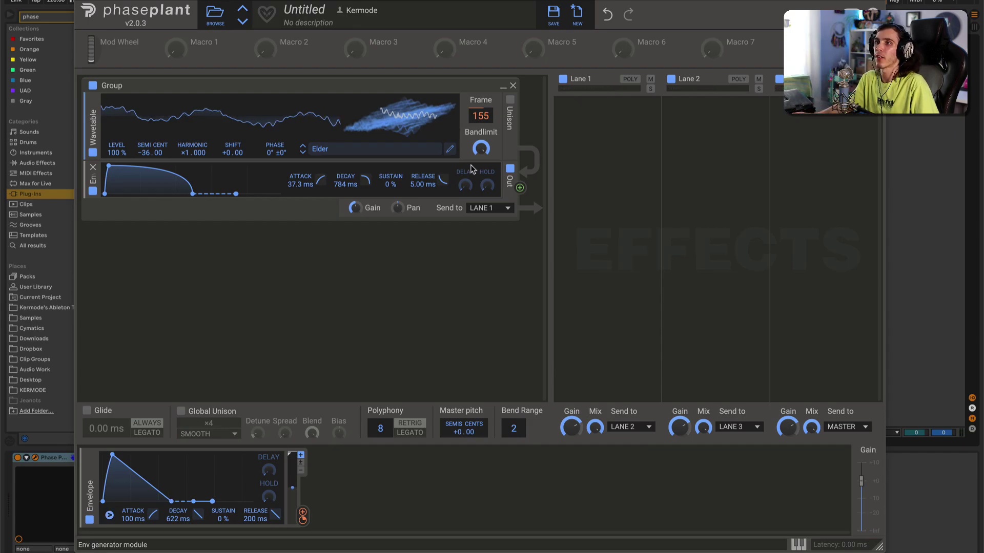
Insert a Filter directly after the wavetable, set it to the Peak type, and raise its gain and Q
left_click(305, 161)
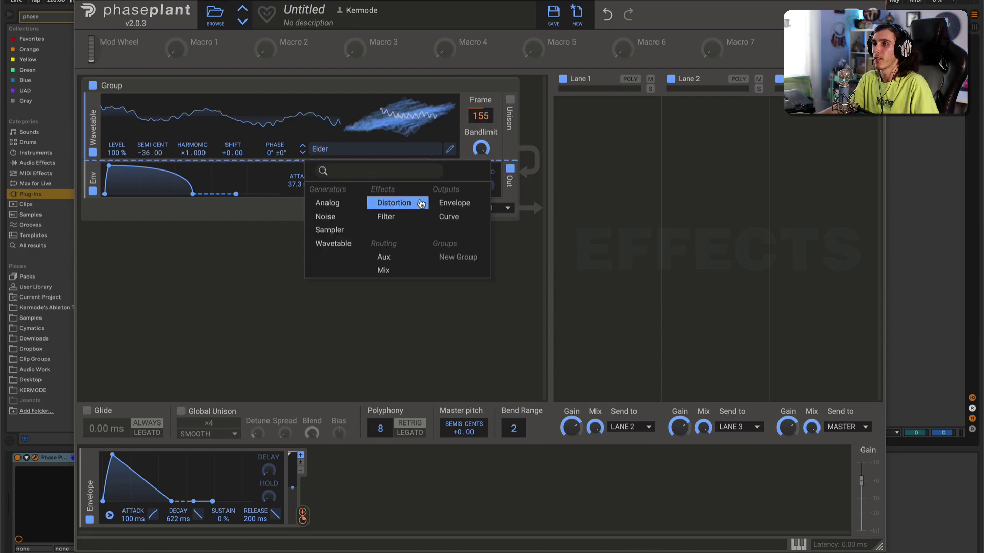
left_click(410, 218)
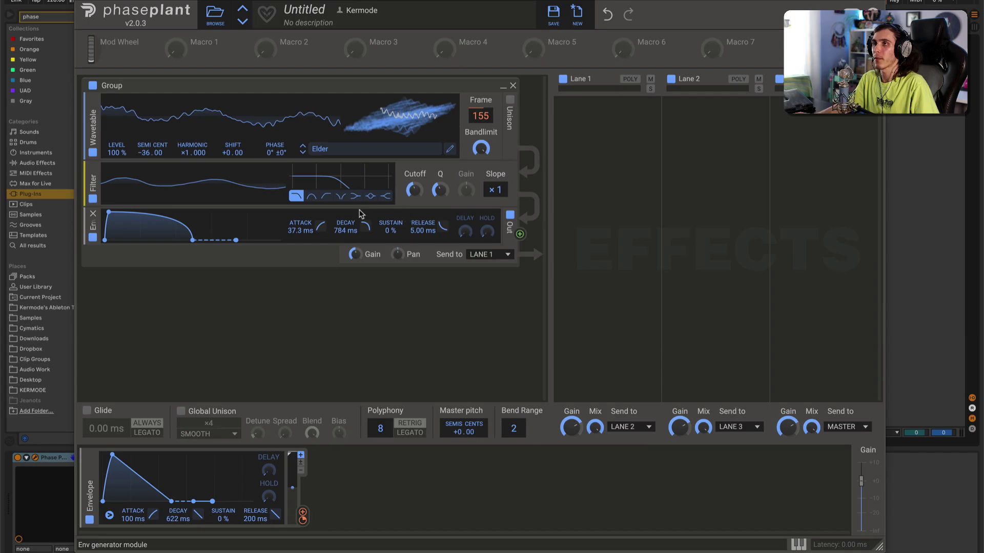
left_click(370, 196)
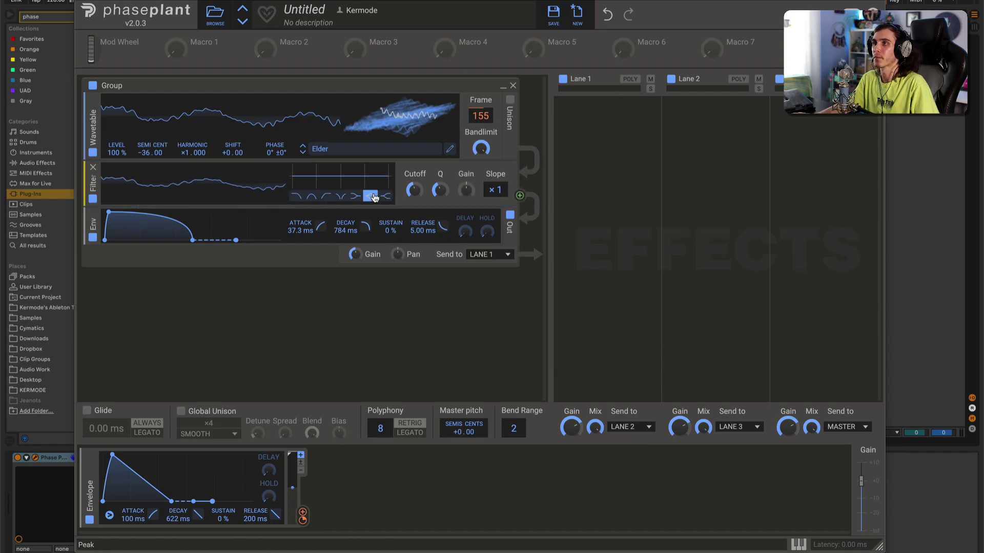
left_click_drag(466, 190, 414, 197)
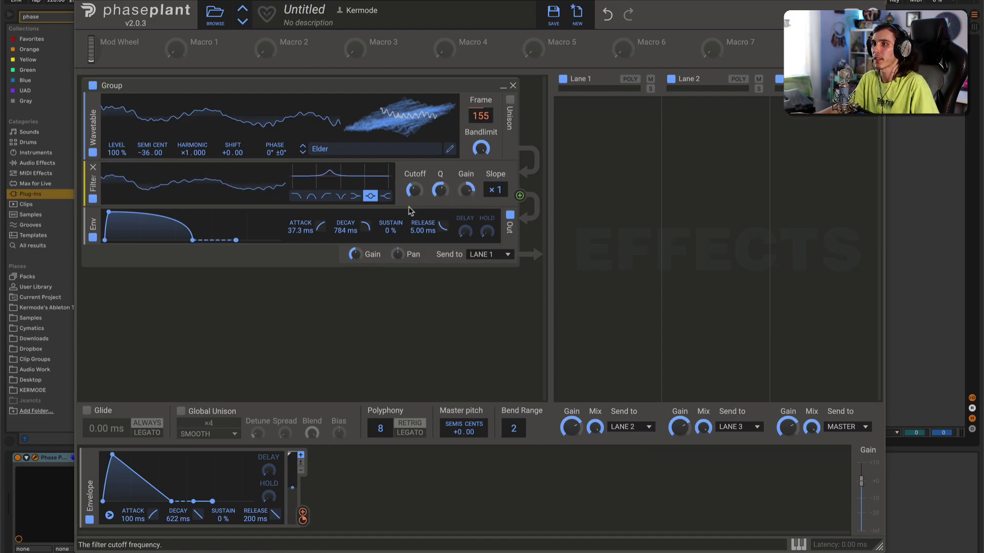
Assign the envelope modulator to the filter's cutoff, lower the base cutoff, and set the slope to ×2
left_click_drag(302, 519, 402, 137)
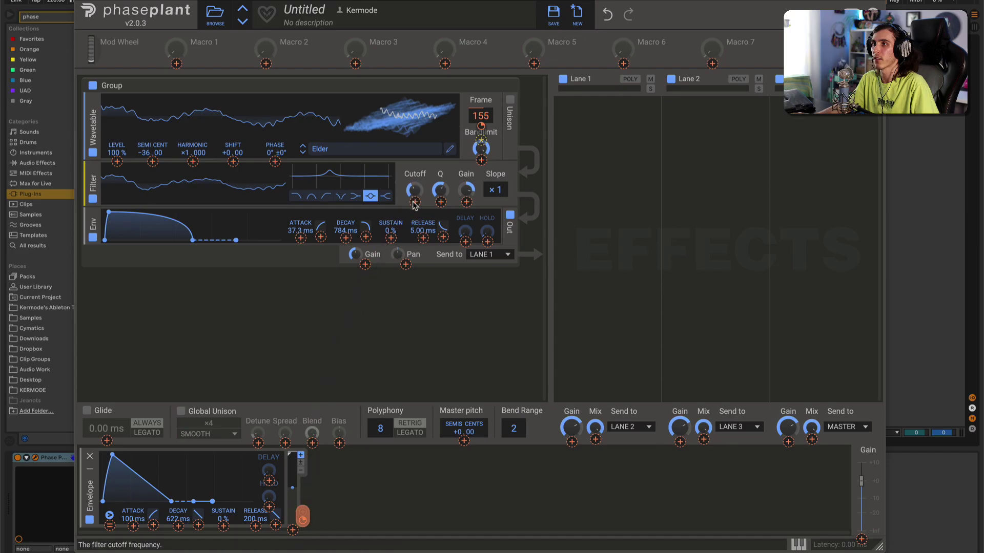
left_click_drag(414, 204, 414, 202)
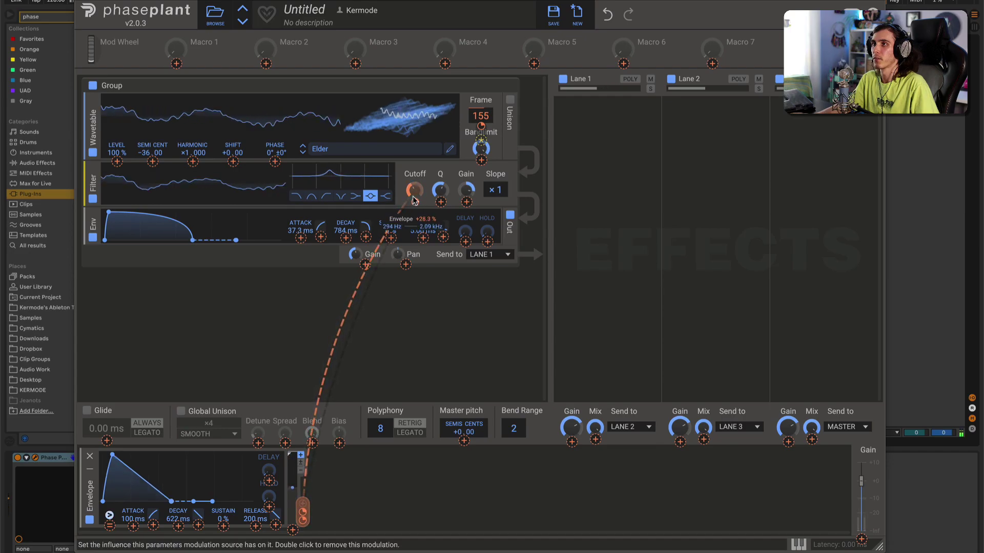
left_click_drag(414, 190, 415, 208)
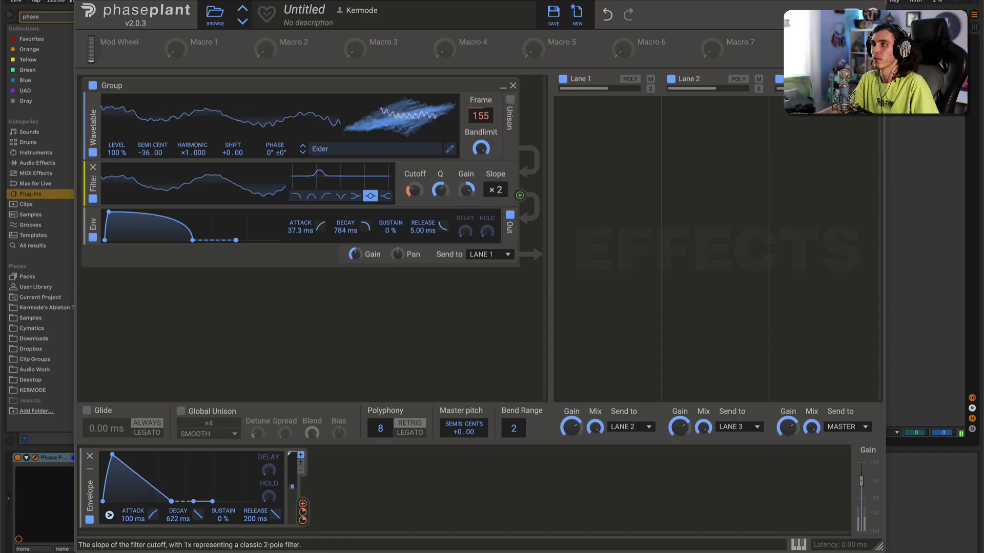
Modulate the filter's gain with the envelope, with the base gain at about +4.8 dB and the base cutoff at about 95 Hz
left_click_drag(466, 191, 466, 190)
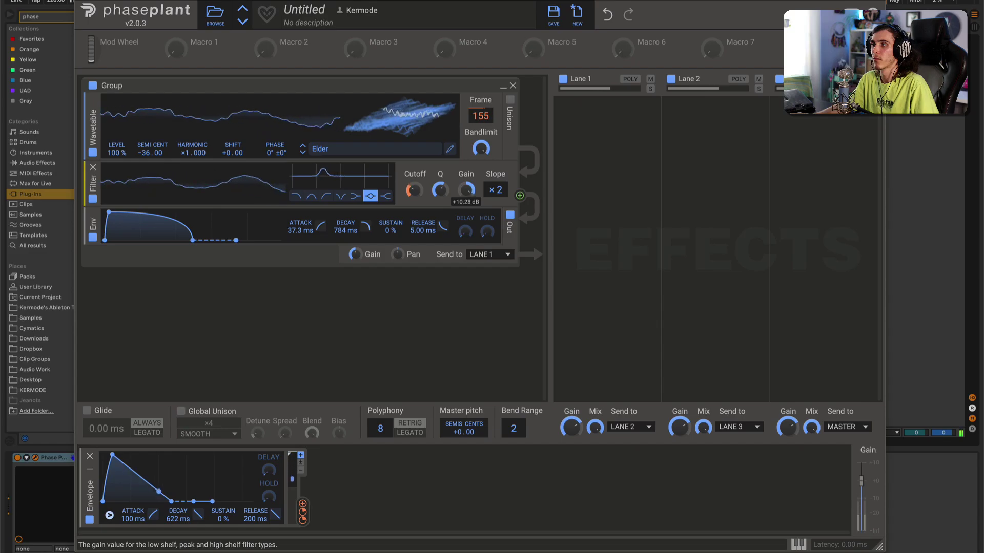
left_click_drag(303, 512, 413, 192)
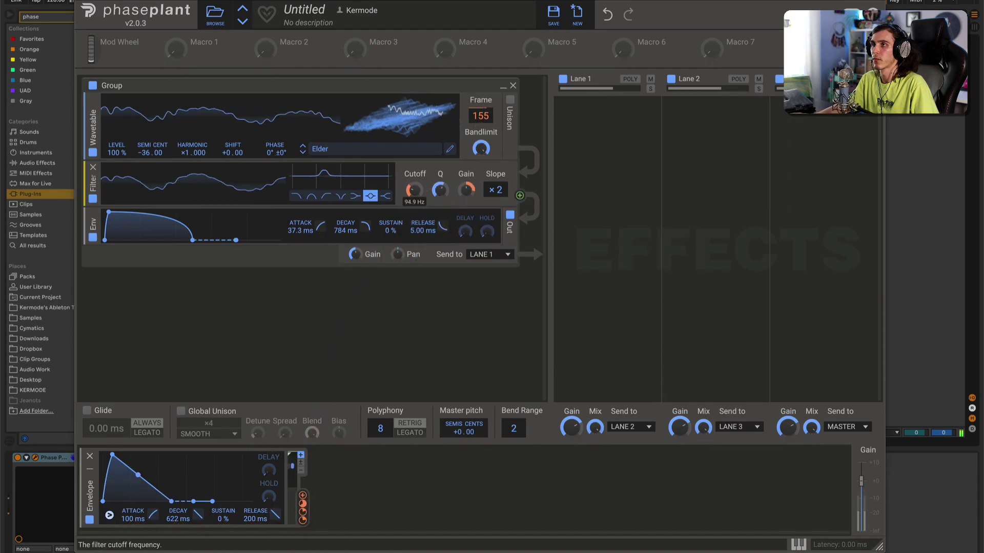
mouse_move(466, 202)
left_mouse_down()
mouse_move(467, 217)
mouse_move(466, 189)
left_mouse_up()
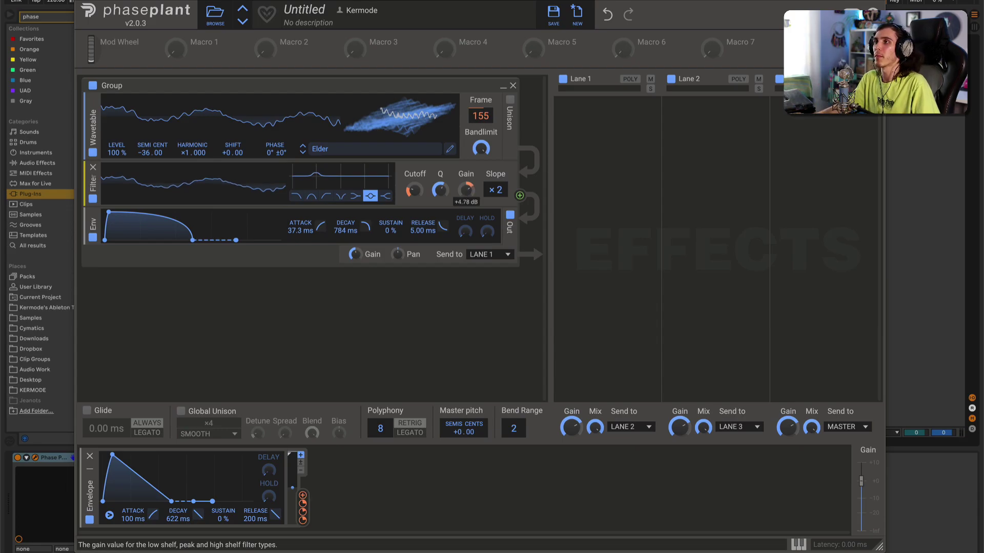
left_click_drag(466, 190, 466, 191)
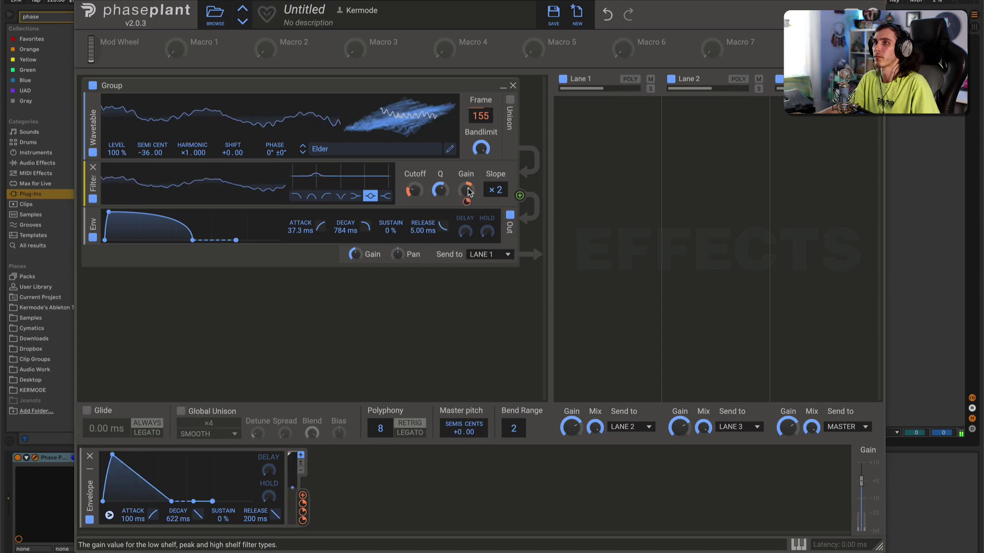
Insert a Distortion after the filter, lower its drive to about -2.8 dB, and modulate the drive with the envelope by about +41 %
left_click(251, 208)
left_click(322, 249)
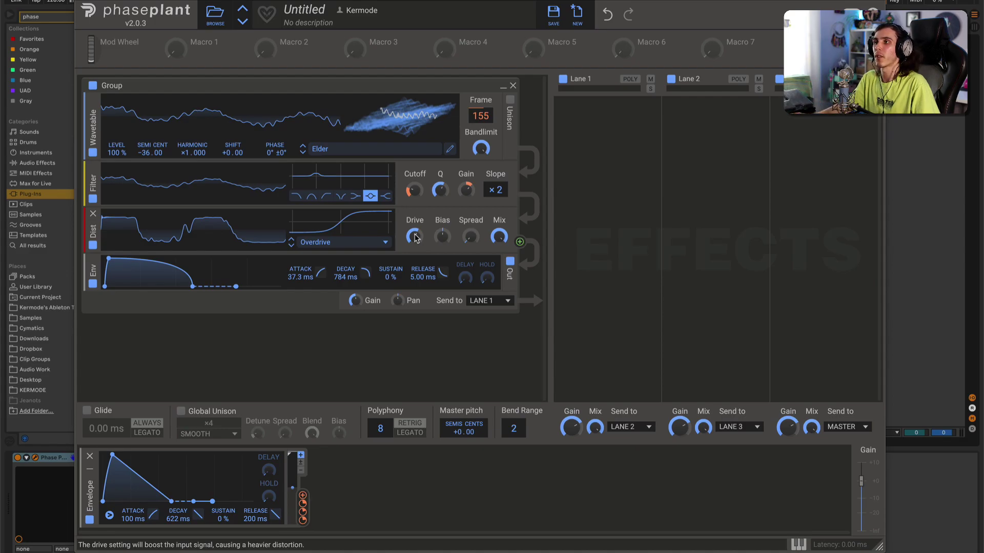
left_click_drag(415, 237, 415, 272)
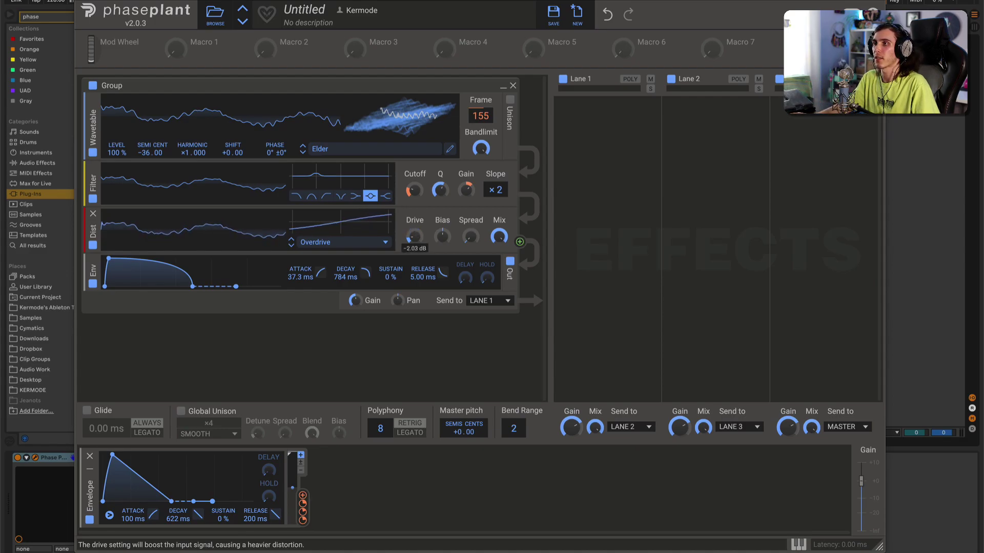
left_click_drag(302, 494, 416, 233)
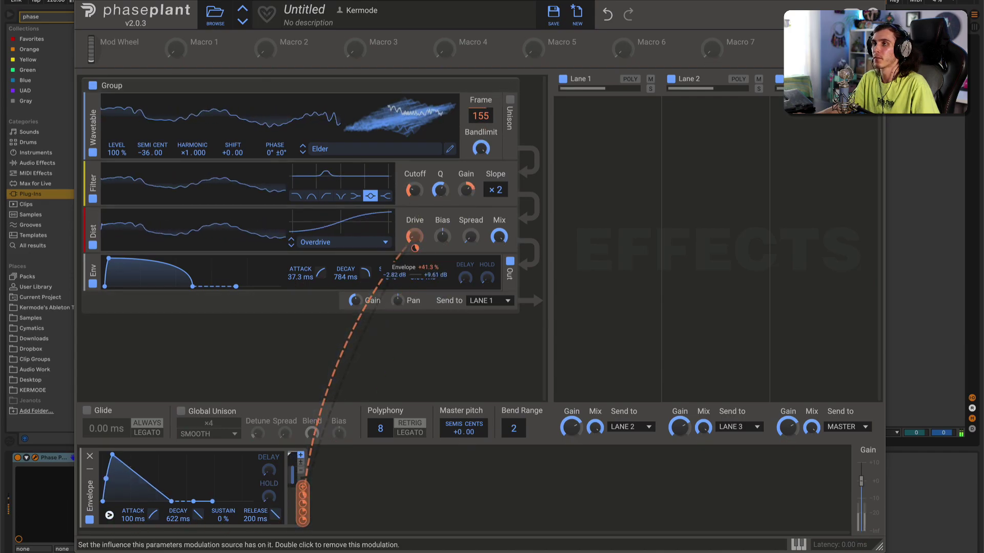
Switch the distortion type to Sine and set the envelope's modulation of the drive to about +43 %
left_click(292, 247)
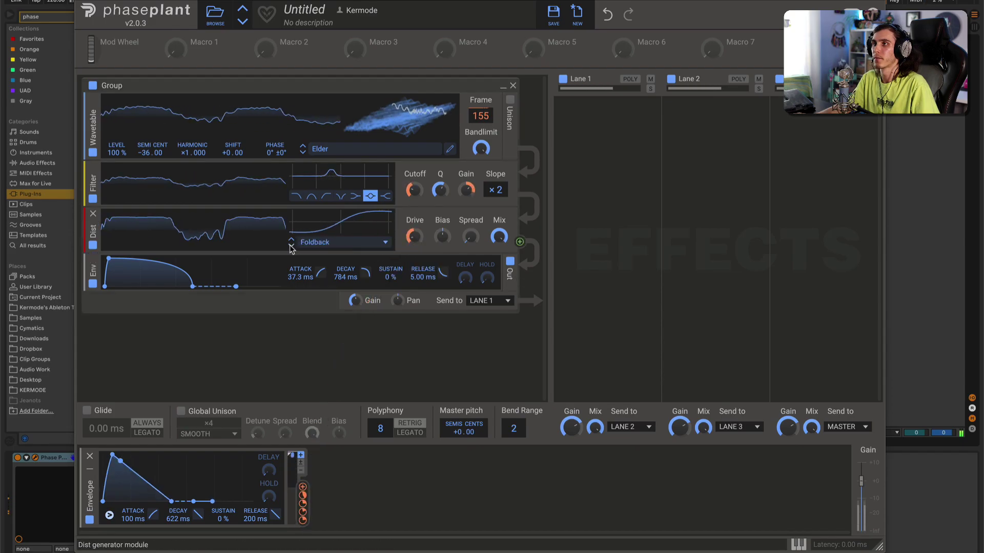
left_click(291, 247)
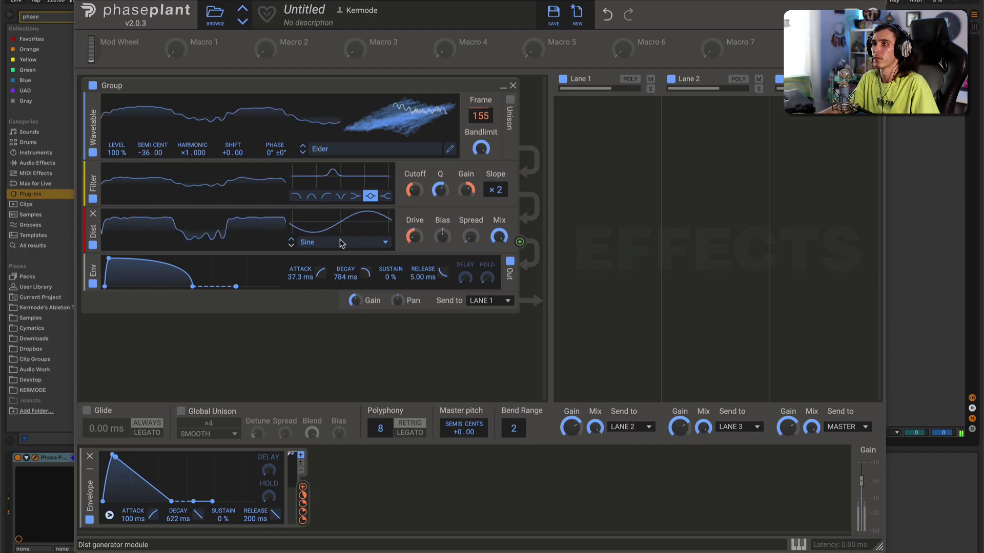
mouse_move(415, 248)
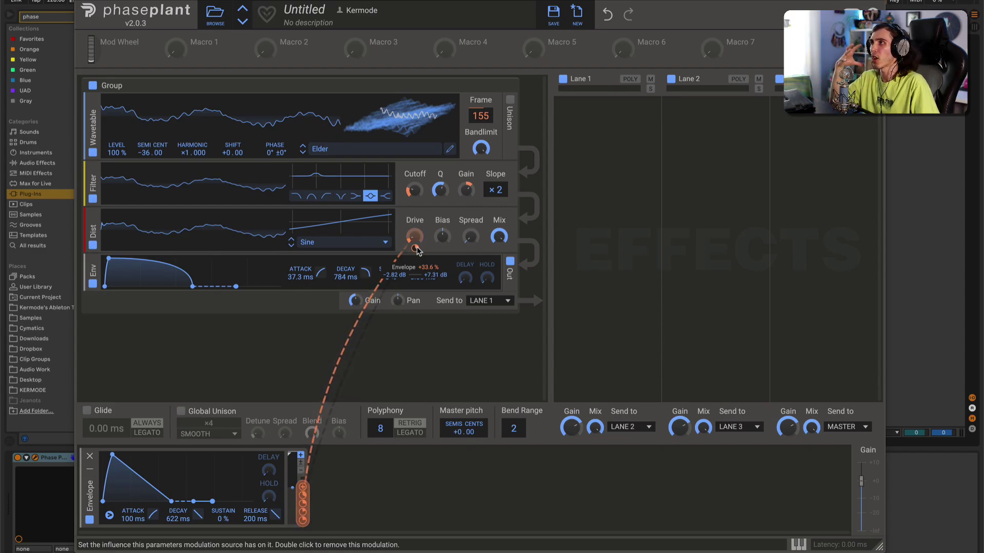
left_click_drag(415, 249, 415, 235)
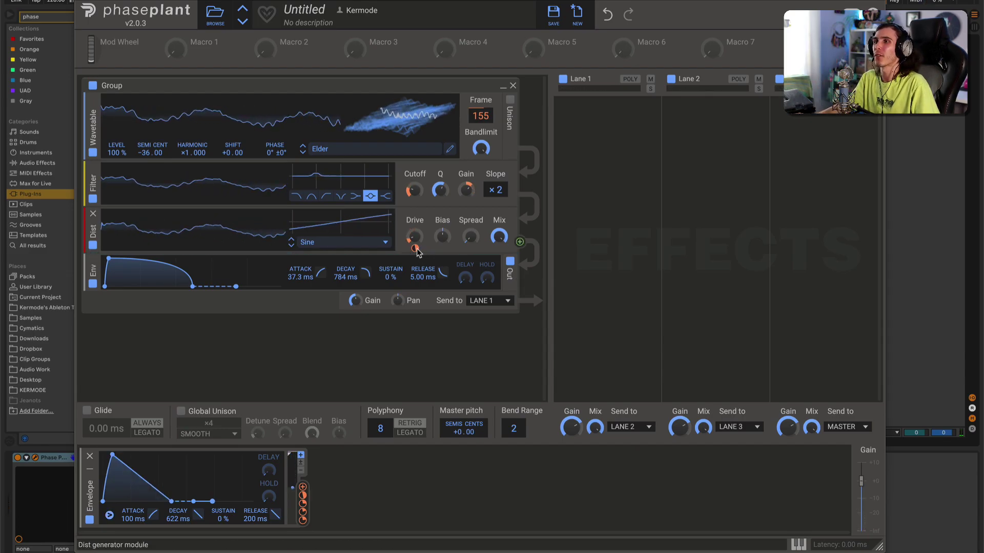
mouse_move(415, 251)
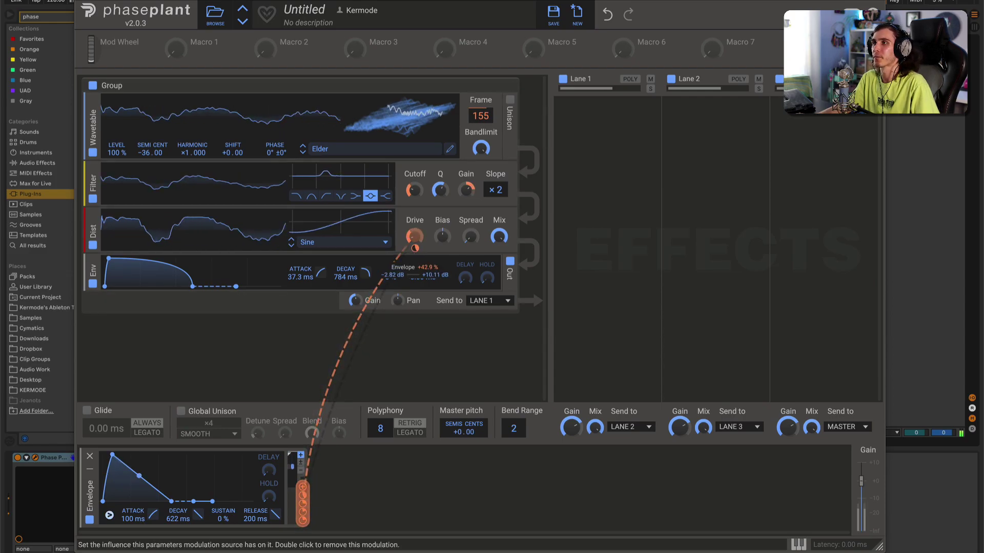
Modulate the distortion's spread and mix with the envelope, lowering the base mix to about 47 %
left_click_drag(470, 236, 470, 203)
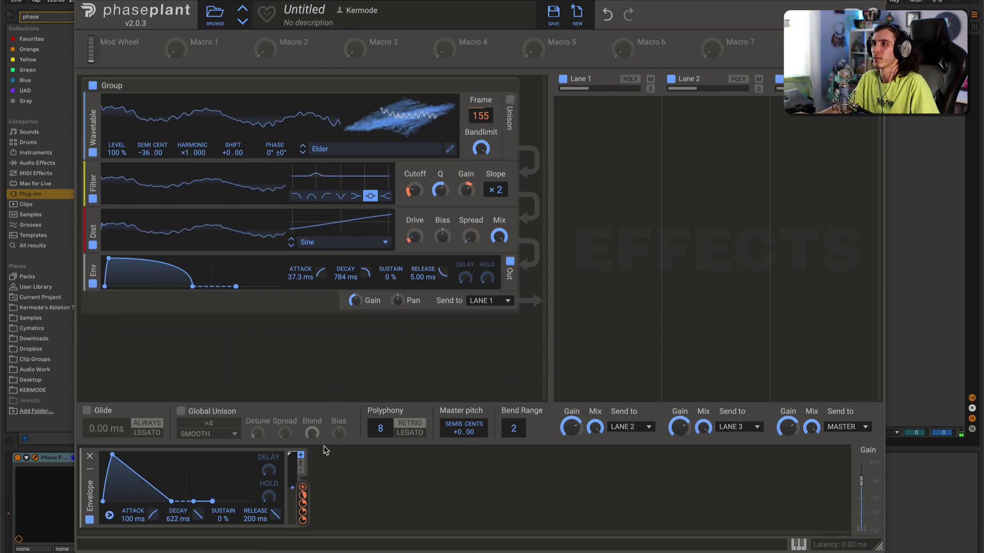
left_click_drag(303, 489, 471, 241)
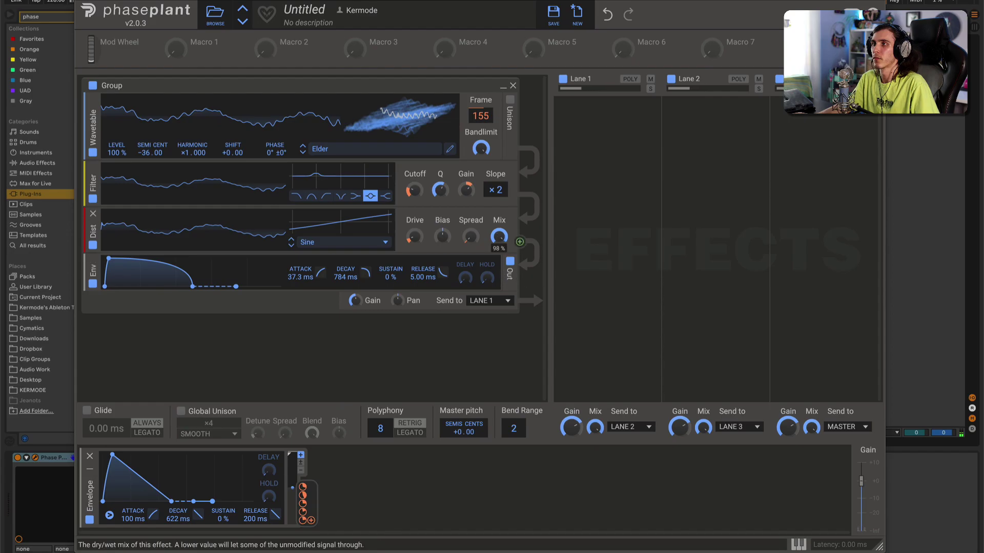
left_click_drag(307, 515, 499, 247)
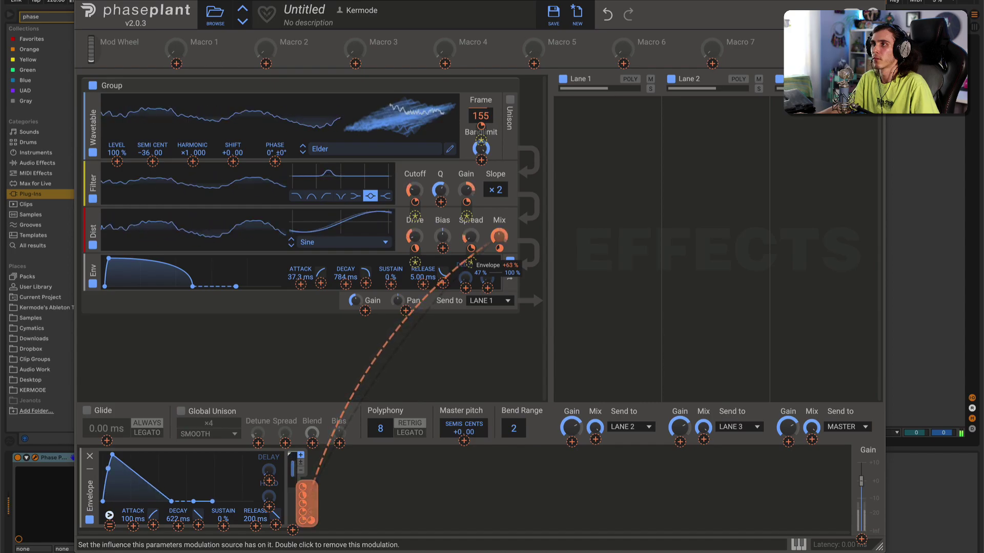
left_click_drag(499, 248, 500, 252)
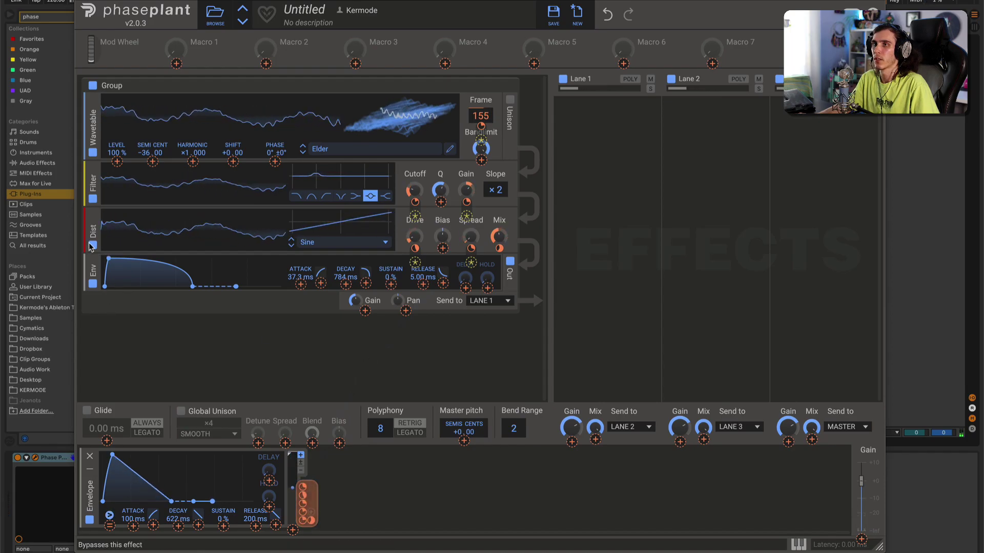
Bypass the filter and distortion, and re-enable them one after the other to compare the sound
left_click(93, 199)
left_click(93, 246)
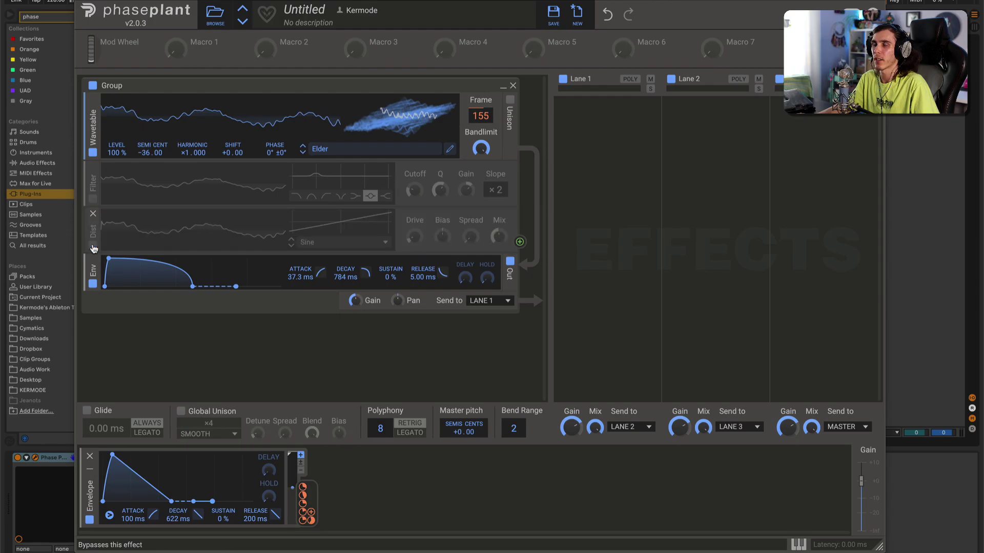
left_click(93, 199)
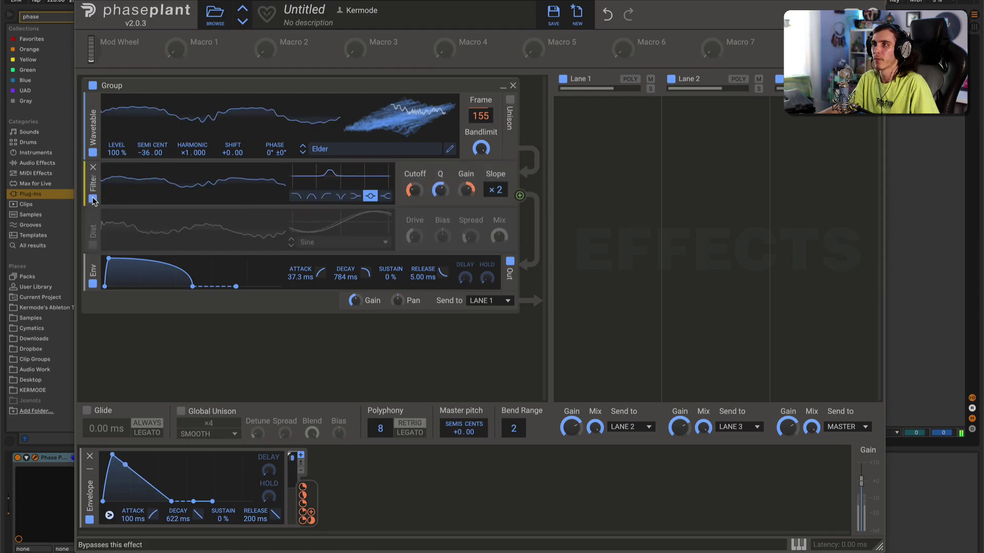
left_click(92, 245)
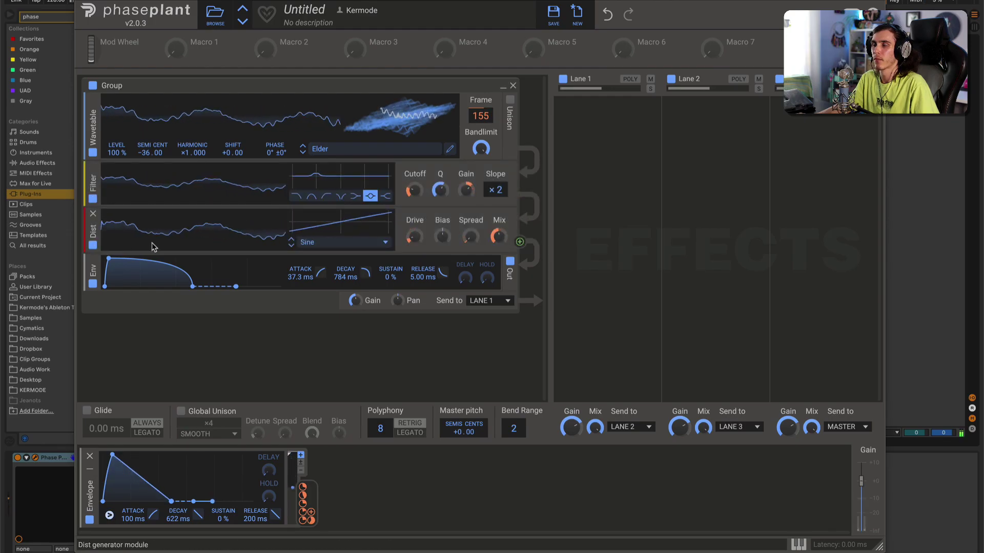
Reduce the envelope's modulation amount on the distortion's mix
left_click_drag(499, 247, 499, 260)
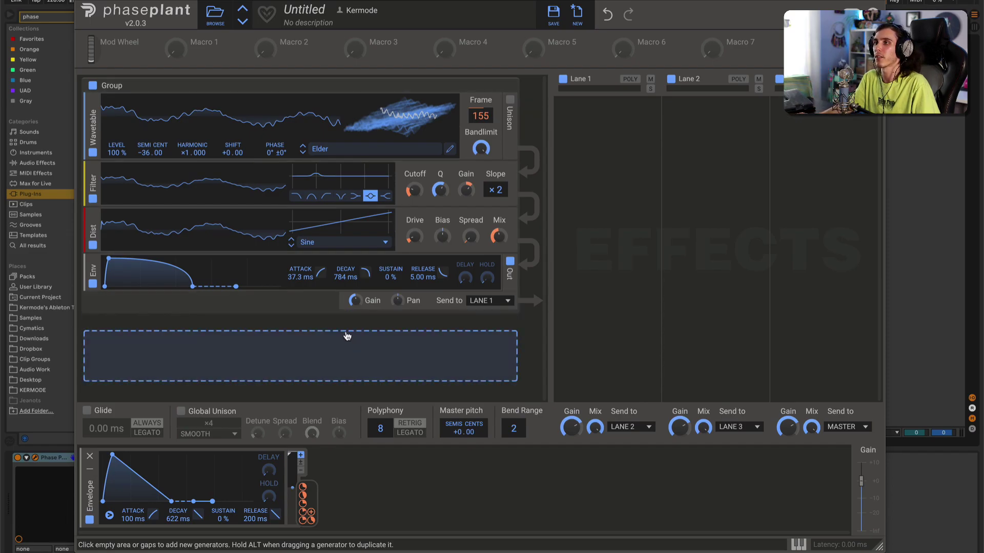
Add an Aux module in a new group below the first one and feed the first group's envelope output into it
left_click(292, 354)
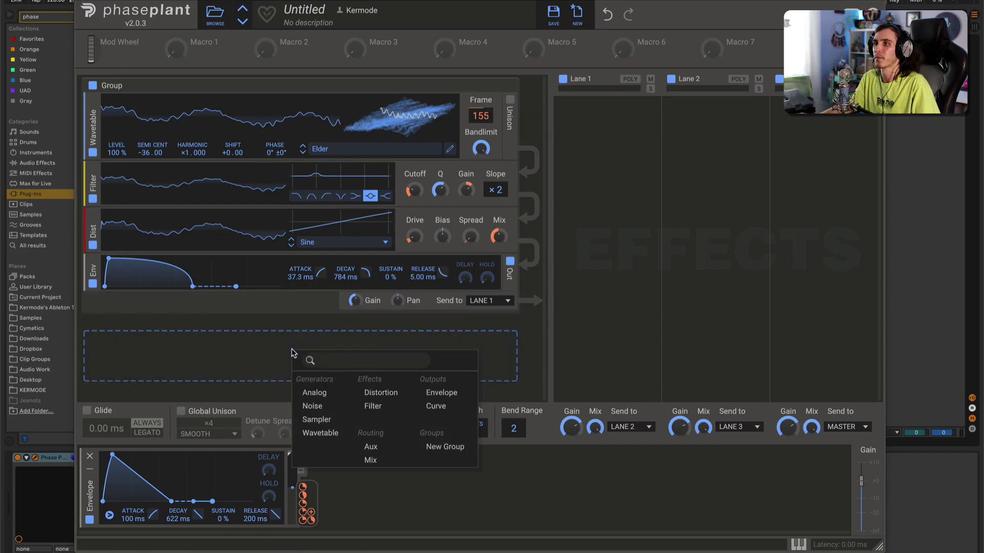
left_click(370, 446)
scroll(404, 327, "down", 3)
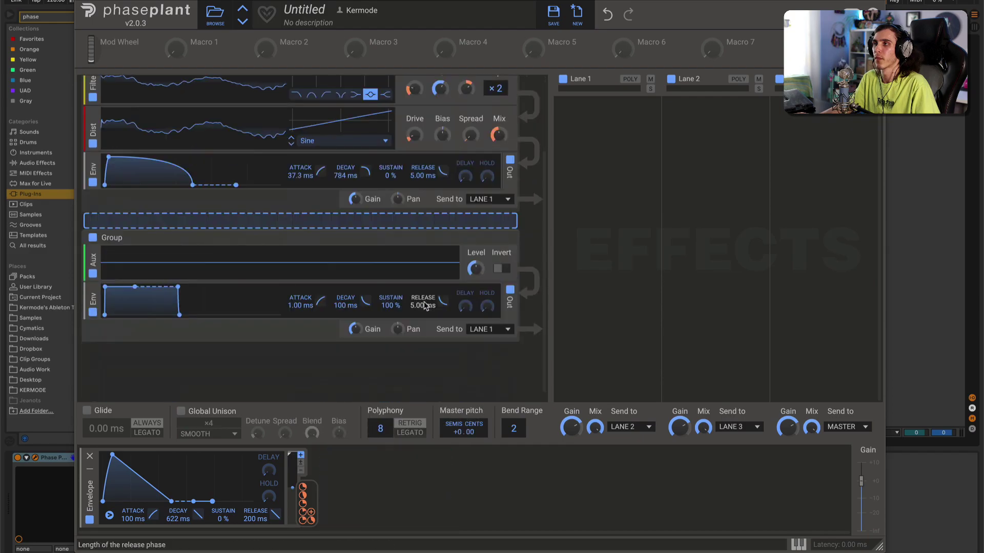
left_click_drag(519, 167, 280, 229)
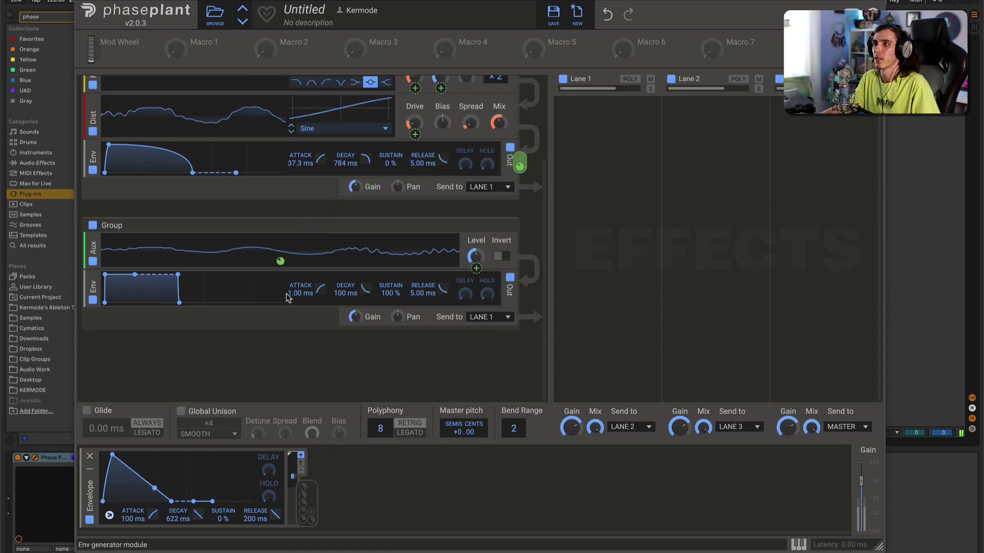
Insert a band-pass filter after the Aux module and modulate its cutoff with the envelope
left_click(267, 270)
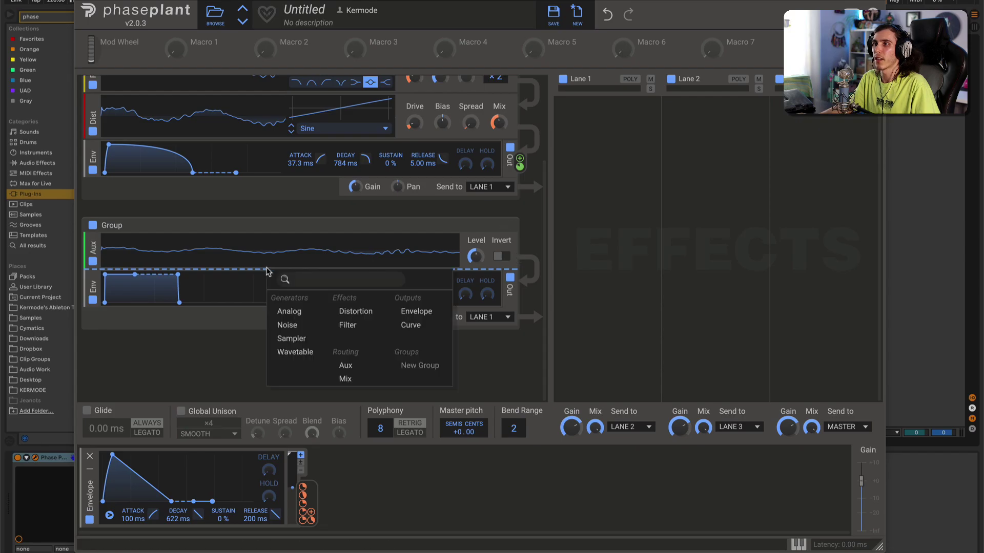
left_click(347, 325)
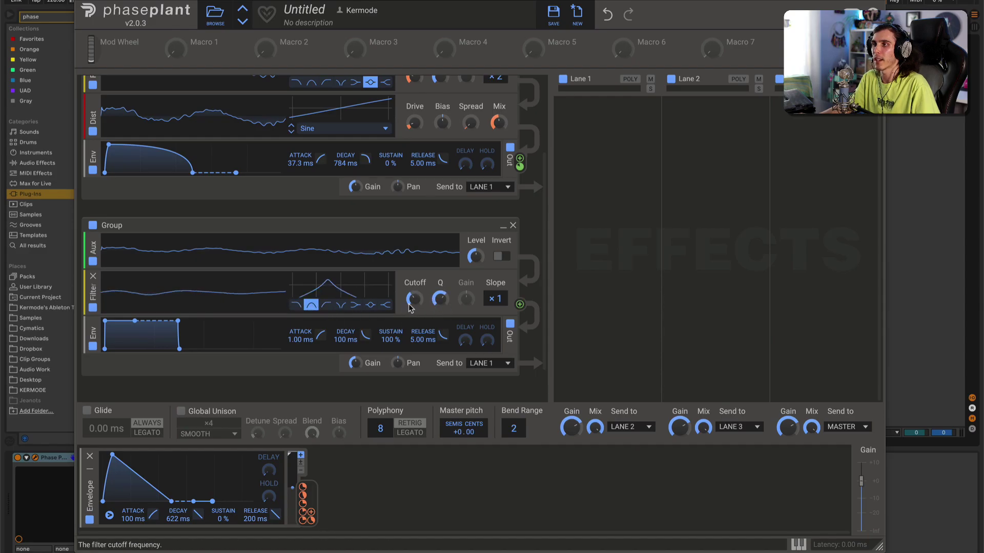
left_click(310, 512)
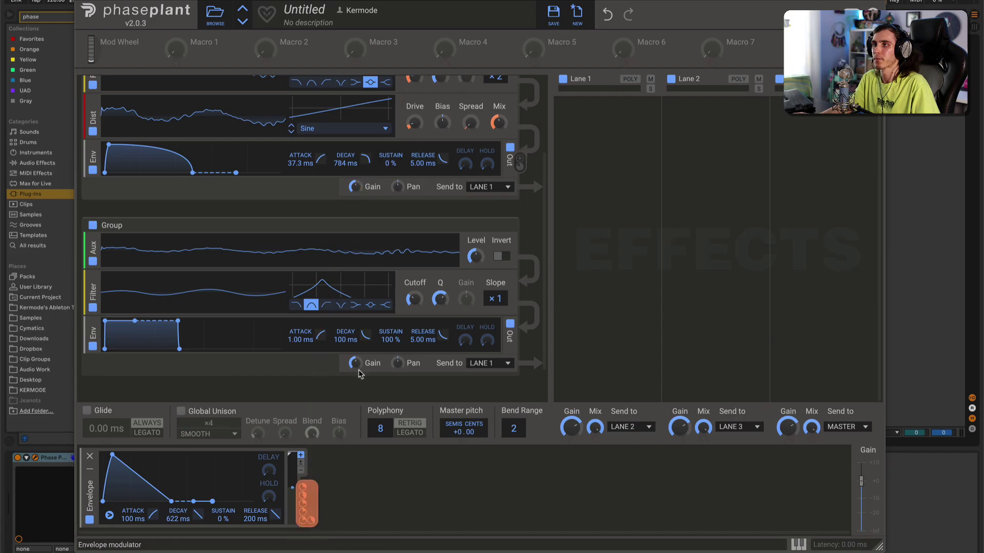
left_click_drag(415, 311, 415, 275)
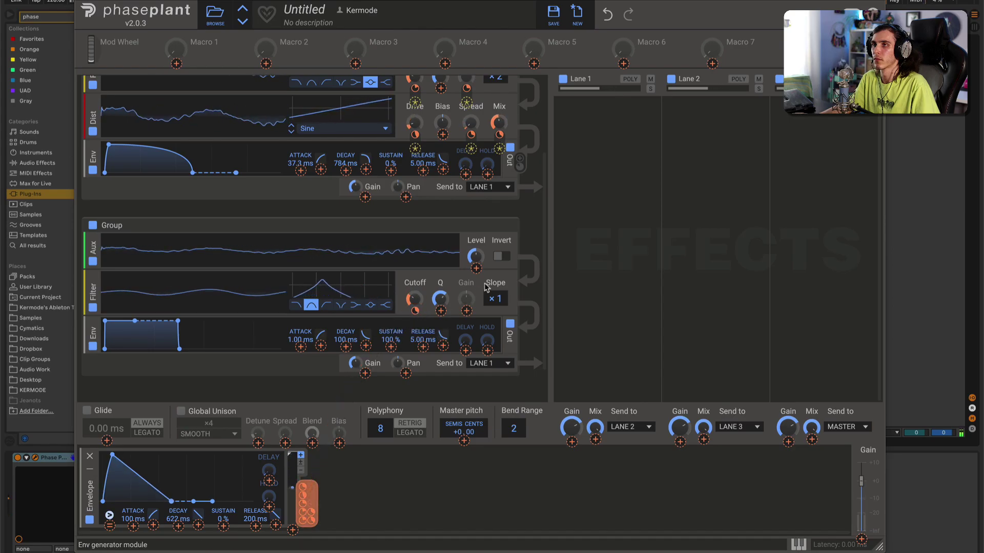
Lower the Aux level to 0 % and modulate it with the envelope by about +101 %
left_click(477, 257)
left_click_drag(477, 258, 477, 313)
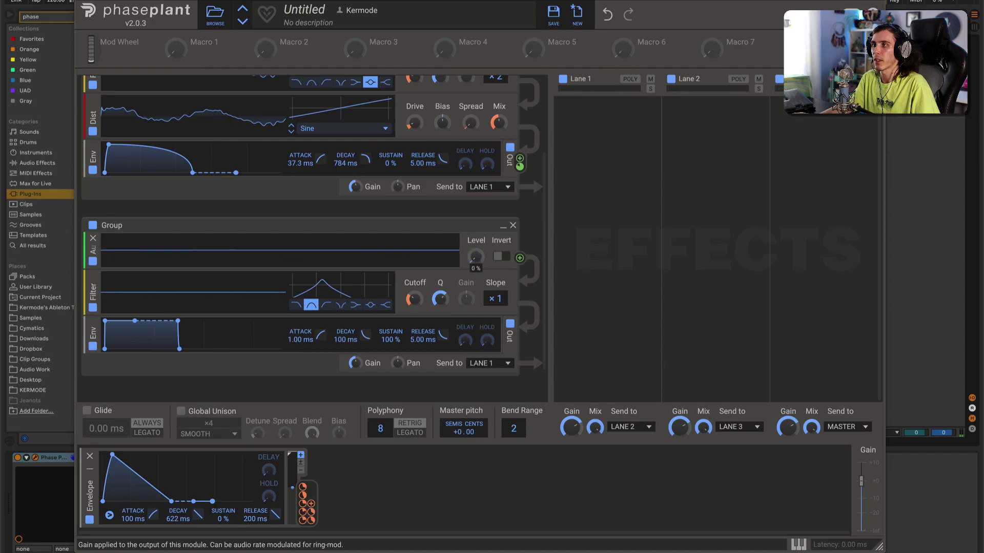
left_click(311, 504)
left_click(476, 268)
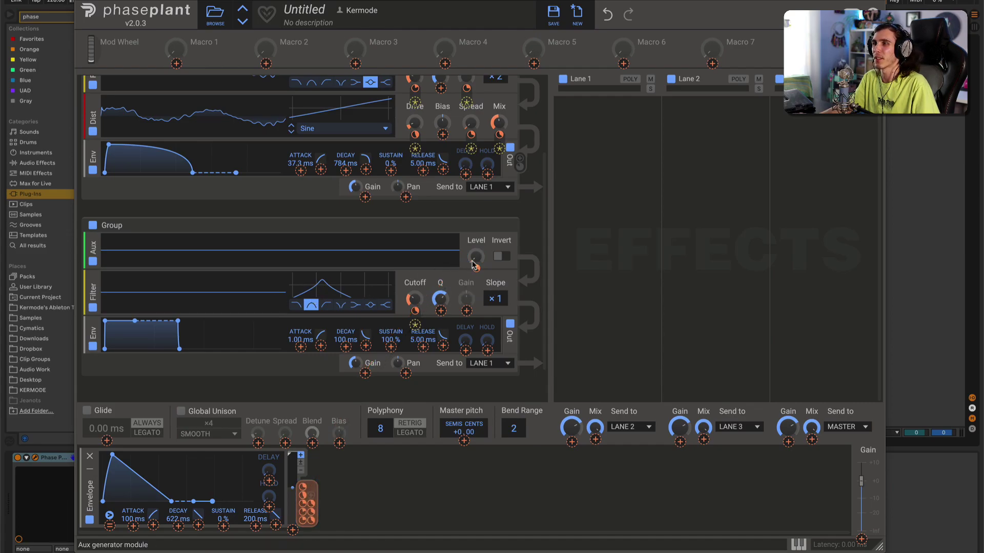
left_click_drag(476, 270, 476, 224)
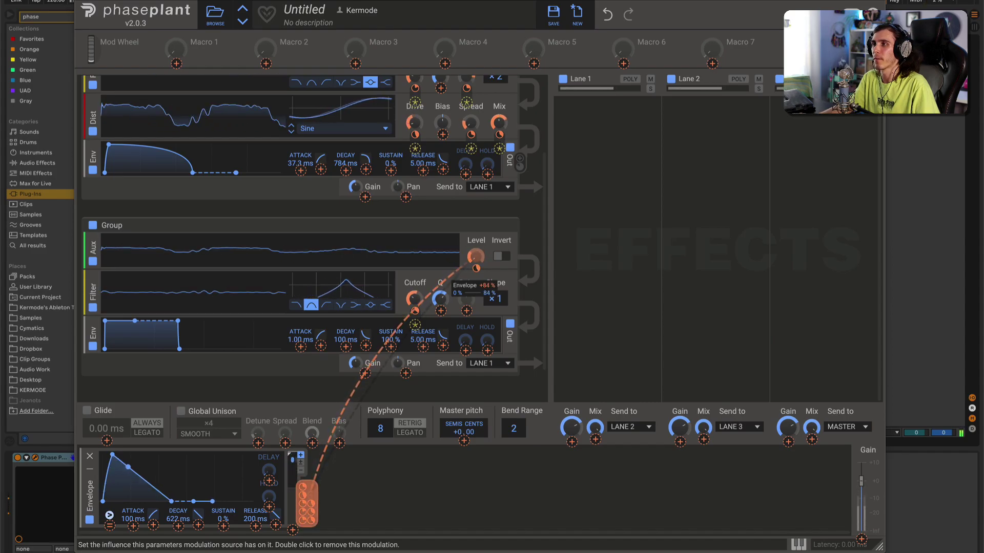
left_click_drag(476, 268, 476, 253)
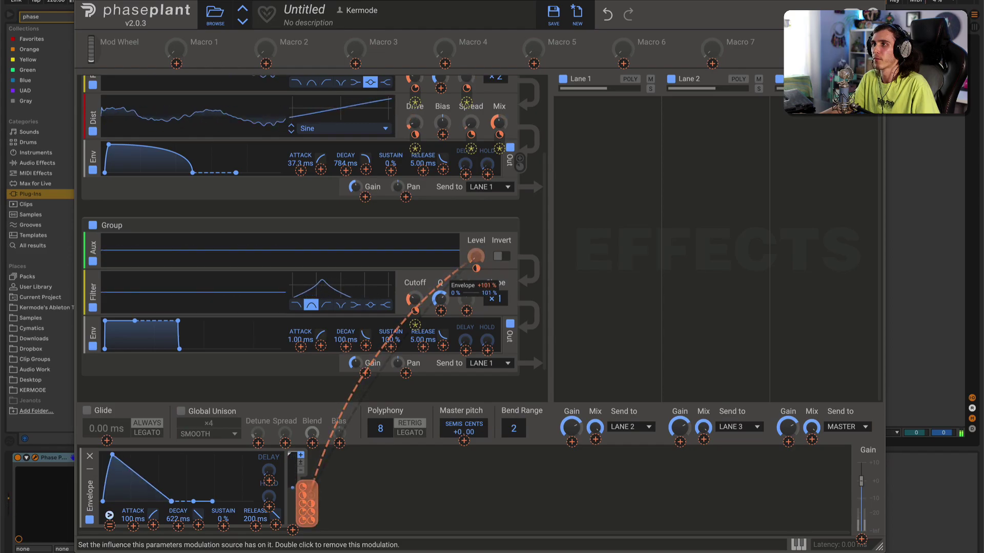
Bypass the second group and re-enable it to compare the sound
left_click(93, 226)
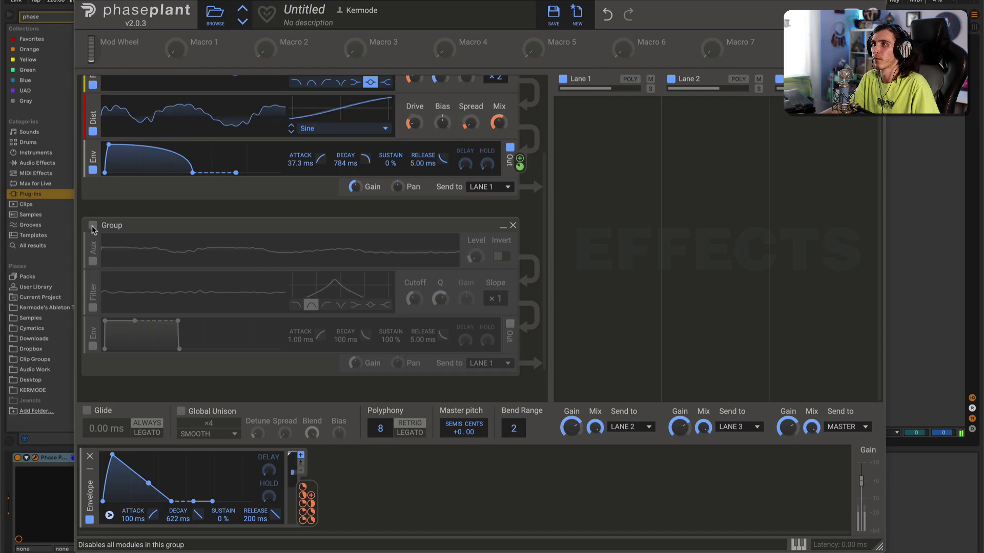
left_click(93, 226)
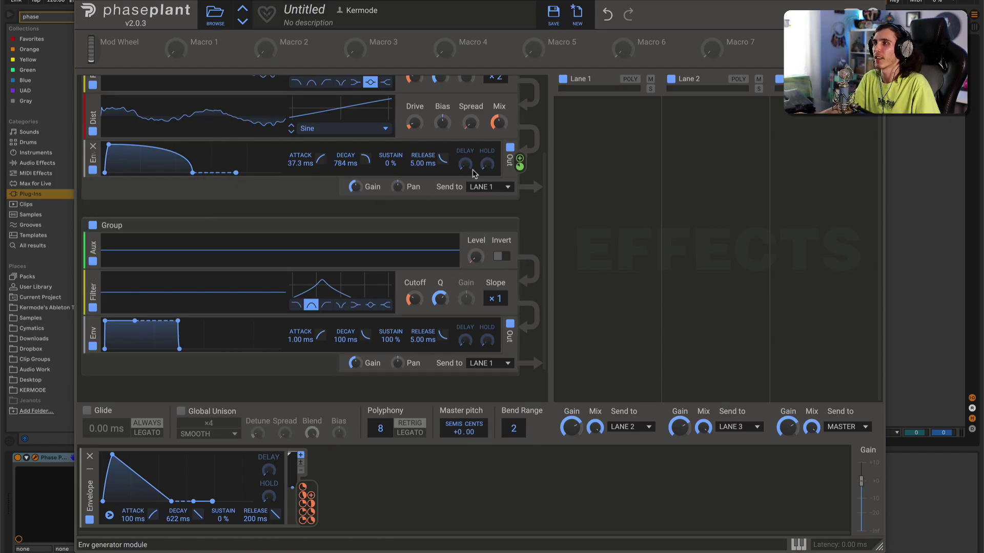
scroll(474, 173, "up", 3)
Insert a distortion after the second group's filter, try the Sine and Foldback types, and return it to Overdrive
scroll(512, 205, "down", 4)
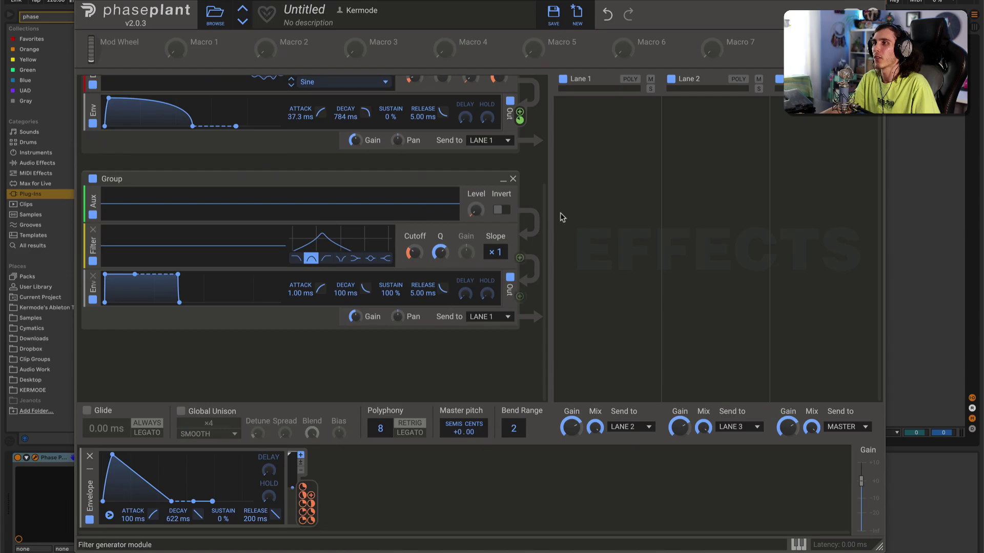
left_click(255, 272)
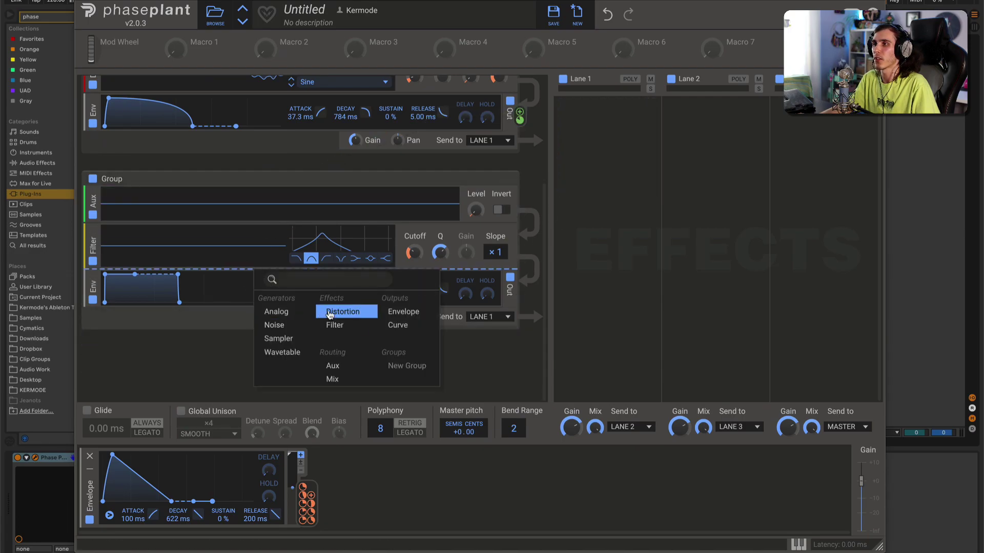
left_click(329, 312)
left_click_drag(417, 301, 417, 297)
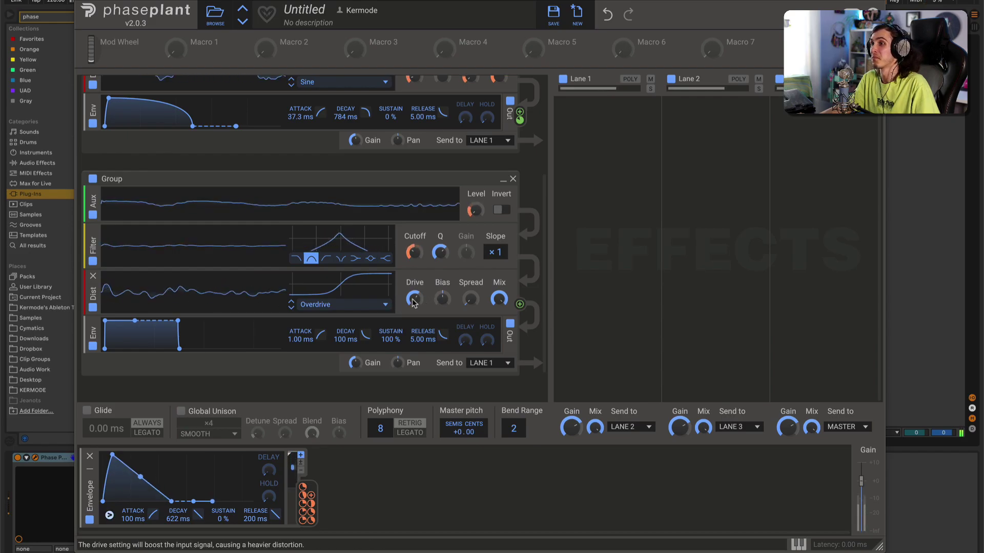
left_click(291, 306)
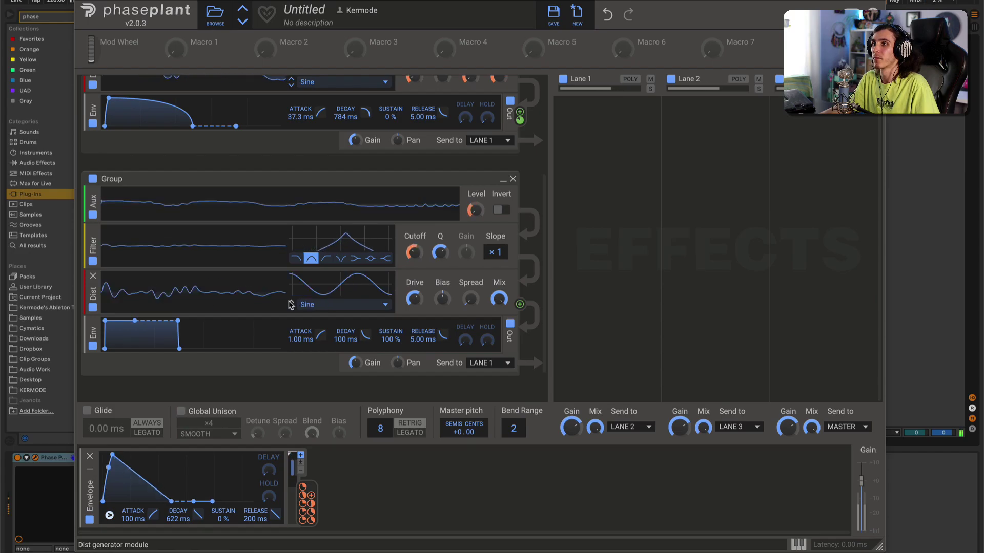
left_click(290, 306)
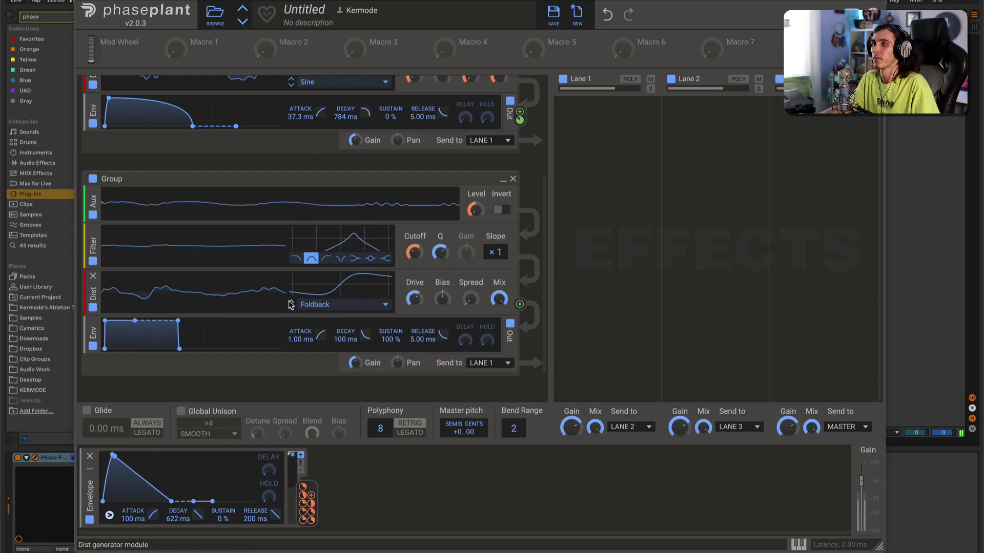
left_click(291, 306)
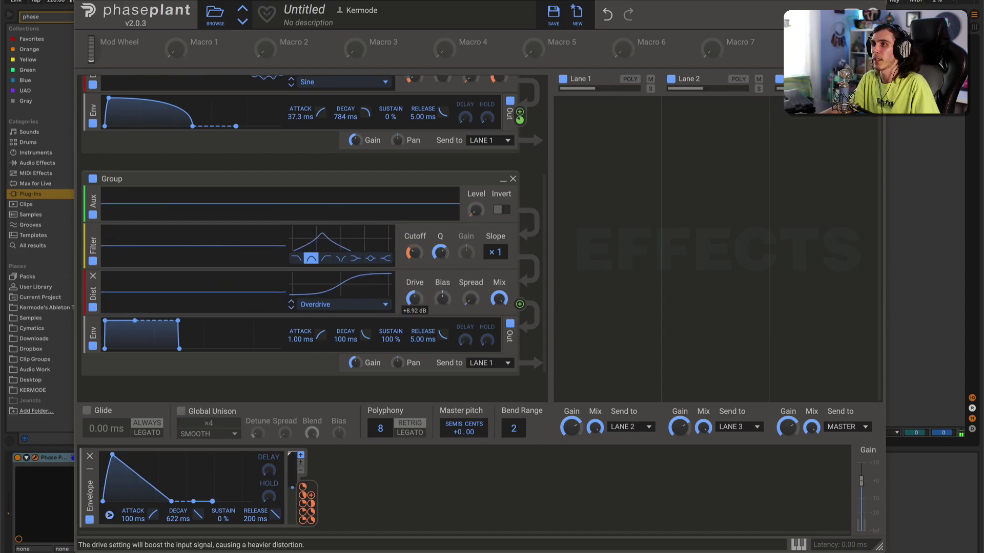
Lower the Overdrive distortion's base drive to about −4.7 dB and modulate the drive with the envelope
left_click(313, 497)
left_click(415, 310)
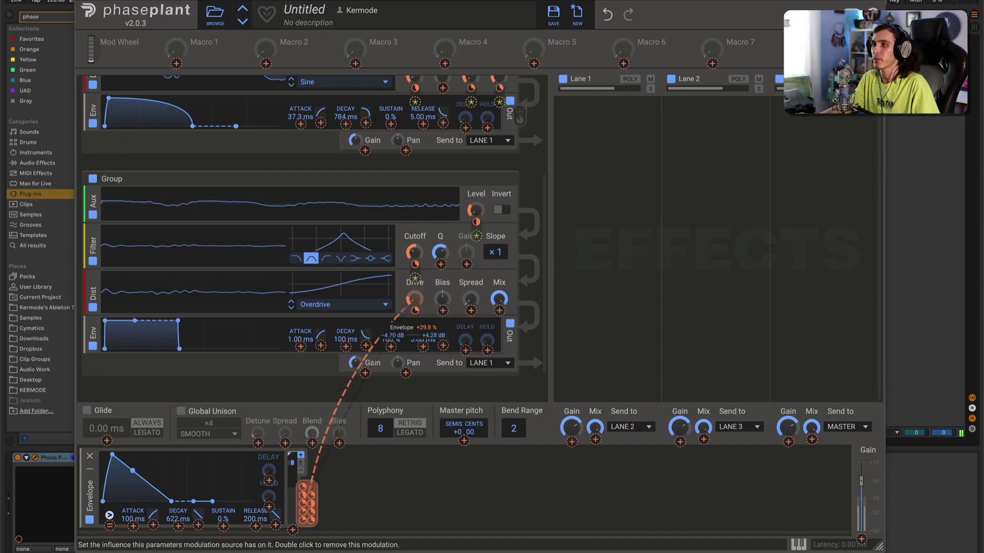
left_click_drag(415, 311, 416, 295)
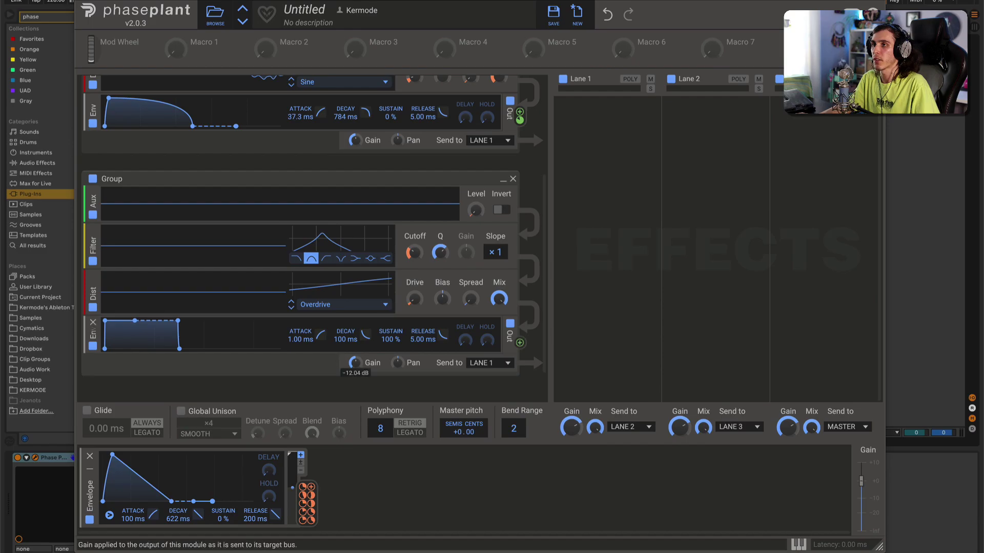
Lower the second group's output gain to about −23 dB and modulate it with the envelope by about +23.6 %
left_click_drag(354, 364, 355, 349)
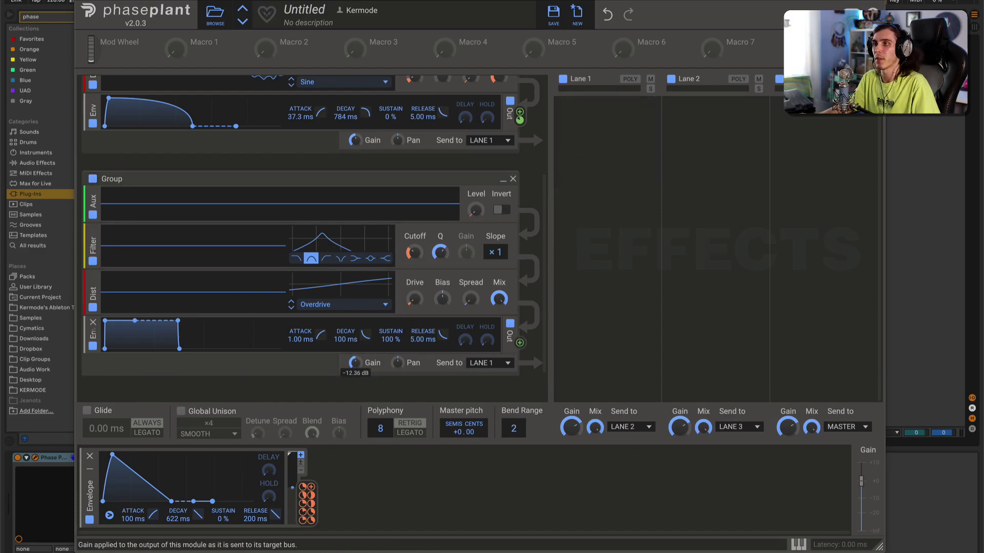
mouse_move(355, 363)
left_mouse_down()
mouse_move(355, 388)
mouse_move(355, 349)
mouse_move(365, 371)
left_mouse_up()
left_click(311, 488)
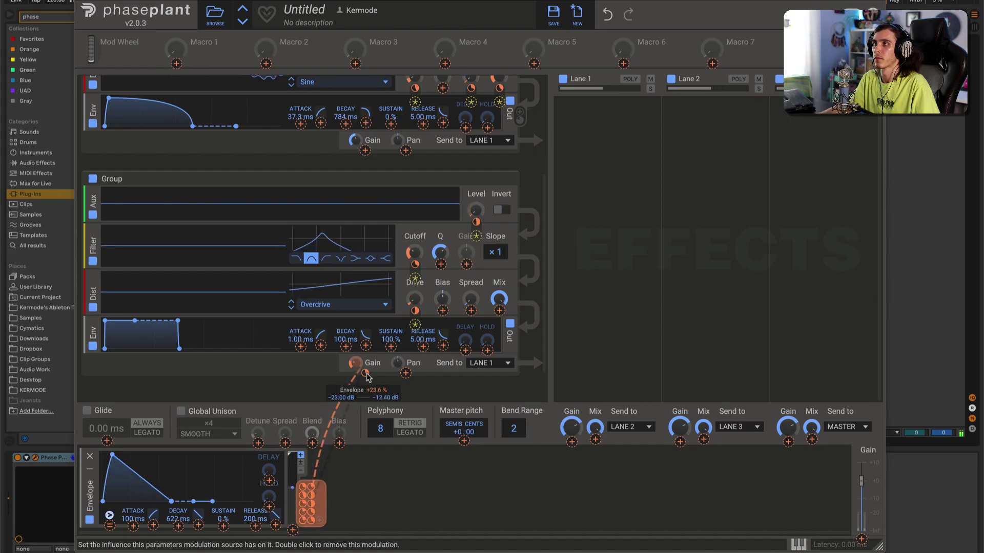
Add a Snap Heap effect to Lane 1 and open its editor
left_click(599, 118)
left_click(597, 118)
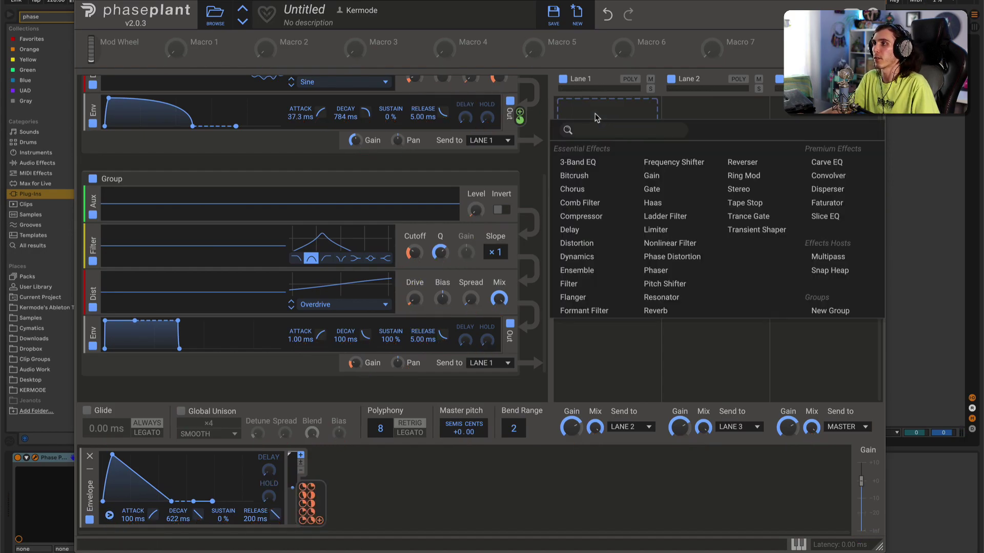
left_click(830, 271)
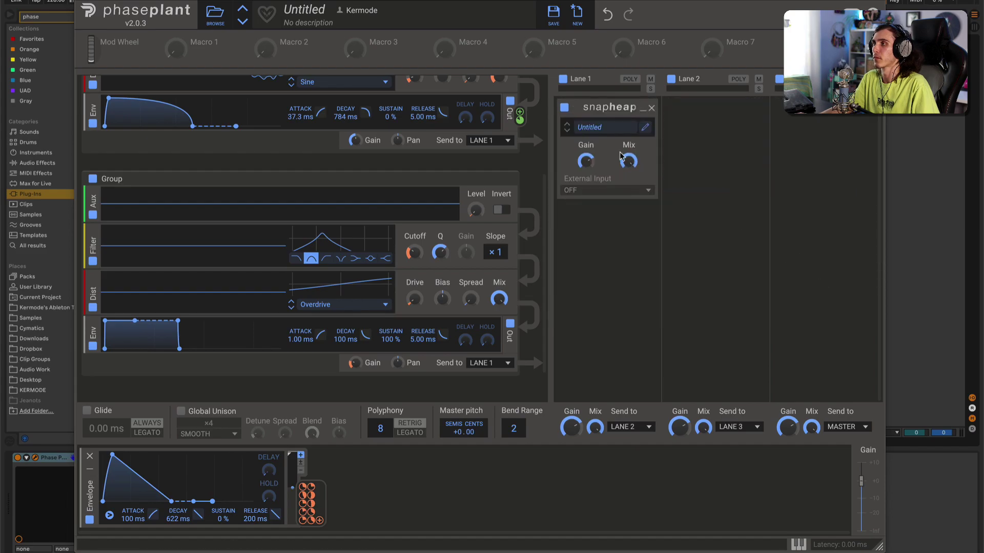
left_click(642, 129)
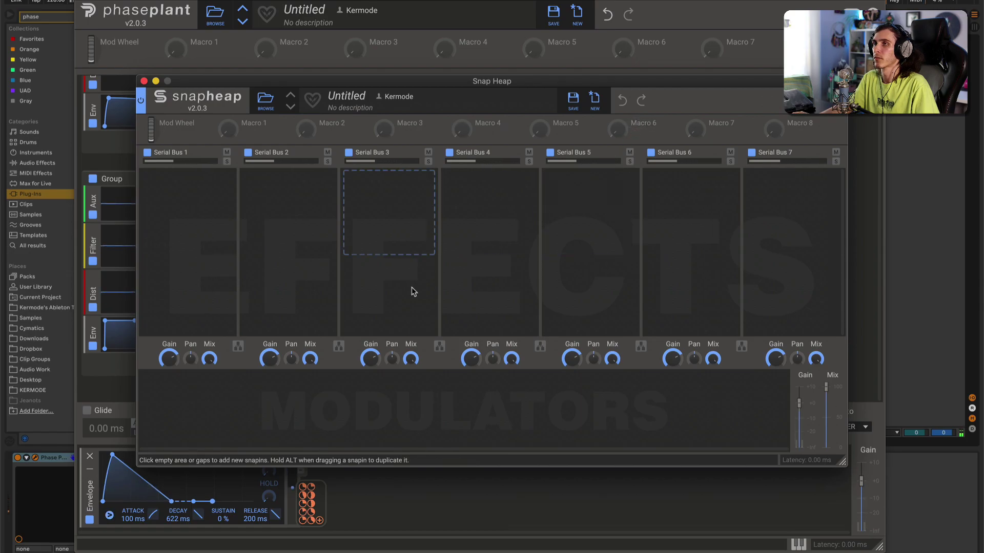
Add a Formant Filter to Serial Bus 1 and place its formant point near the lower edge of the vowel pad
left_click(181, 209)
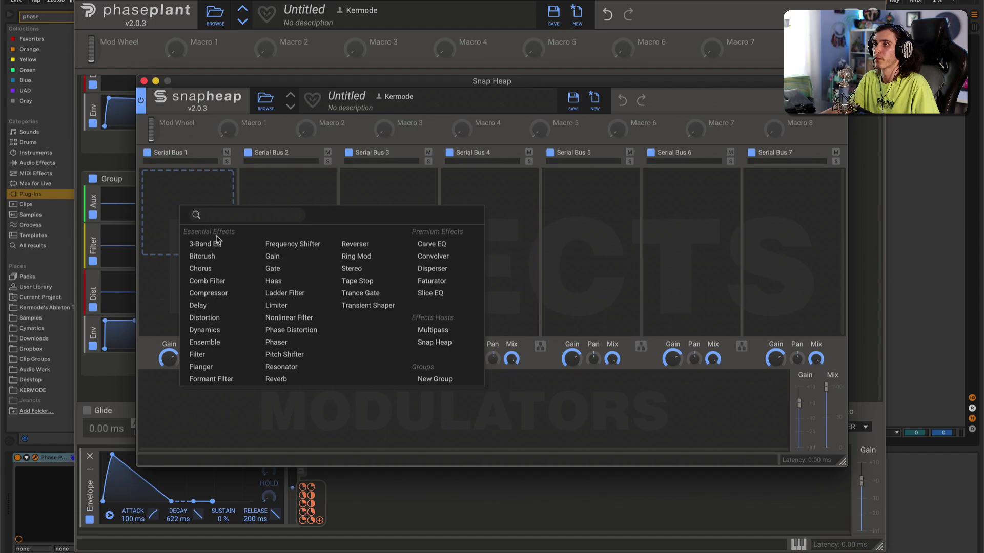
left_click(240, 379)
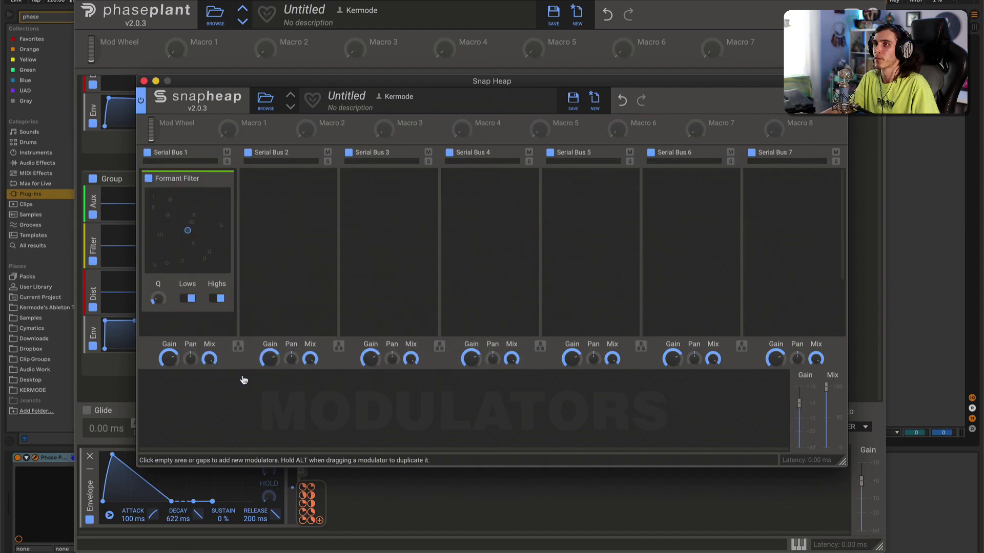
left_click_drag(288, 85, 284, 48)
left_click_drag(185, 195, 169, 231)
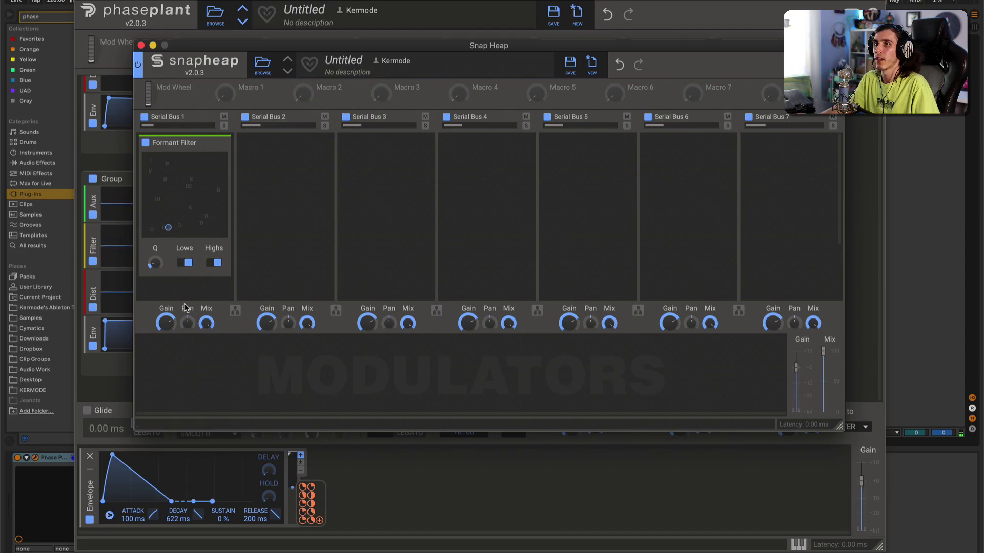
Add an envelope modulator to Snap Heap with 129 ms attack, 356 ms decay and 0 % sustain
left_click(186, 364)
left_click(204, 340)
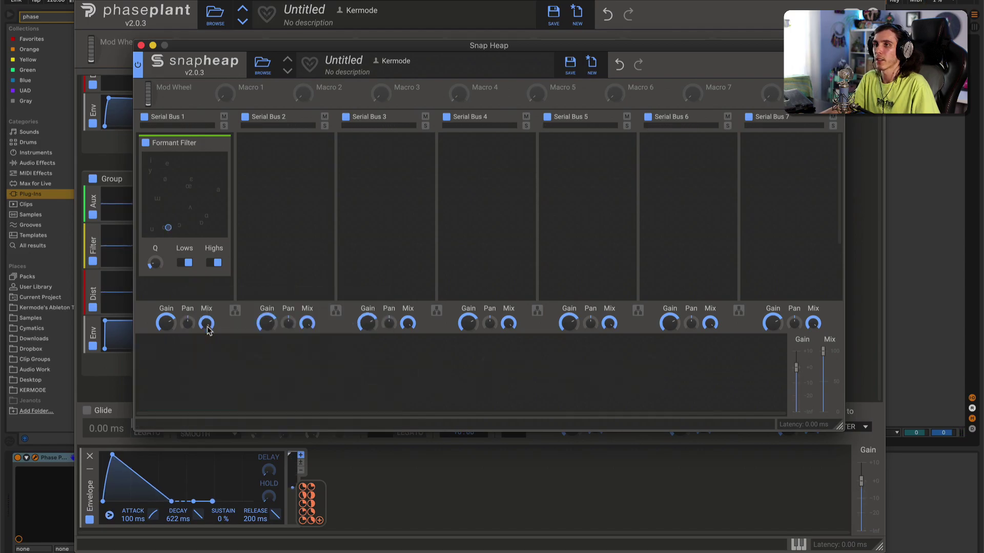
left_click_drag(175, 342, 214, 384)
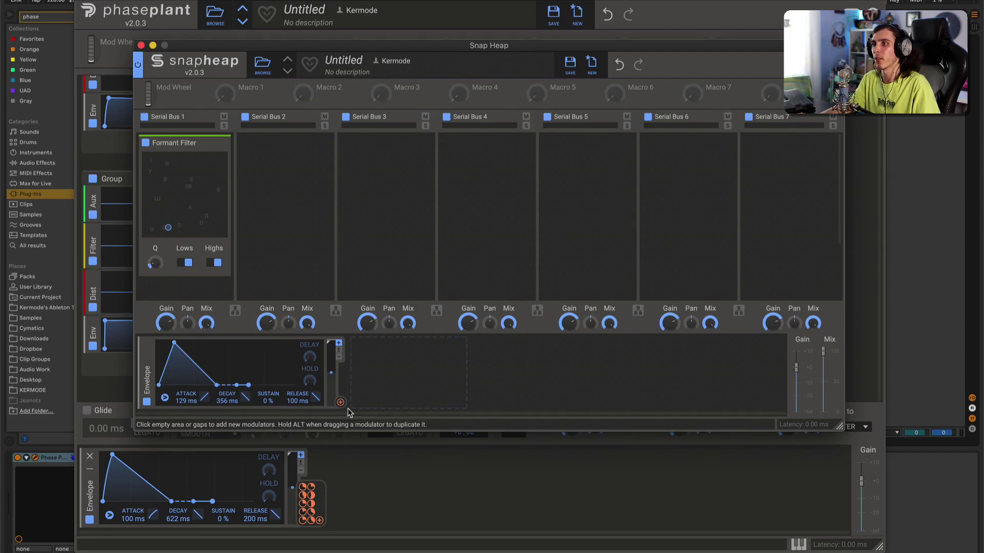
Modulate both axes of the Formant Filter with the Snap Heap envelope, using about +9.8 % on the vertical axis
left_click_drag(341, 402, 202, 202)
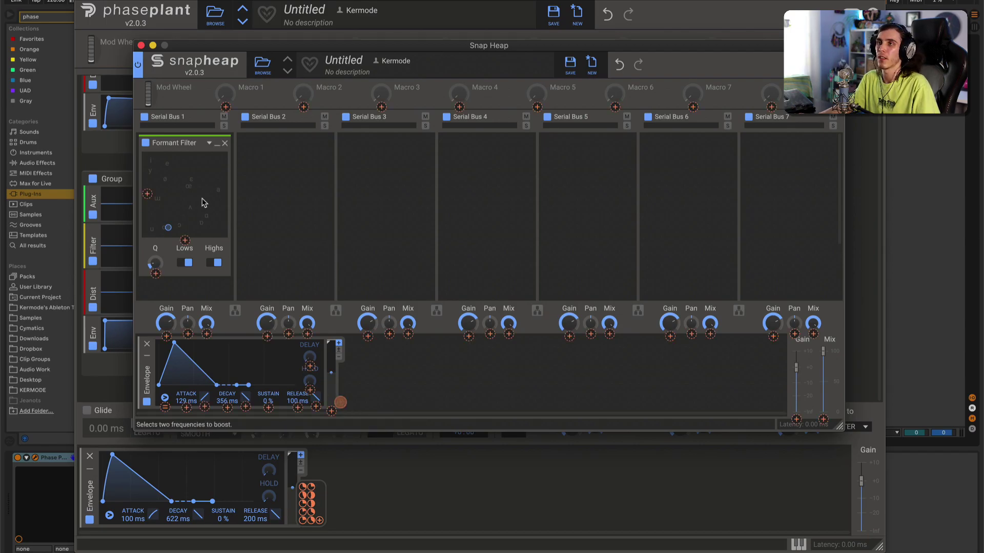
left_click_drag(143, 190, 147, 200)
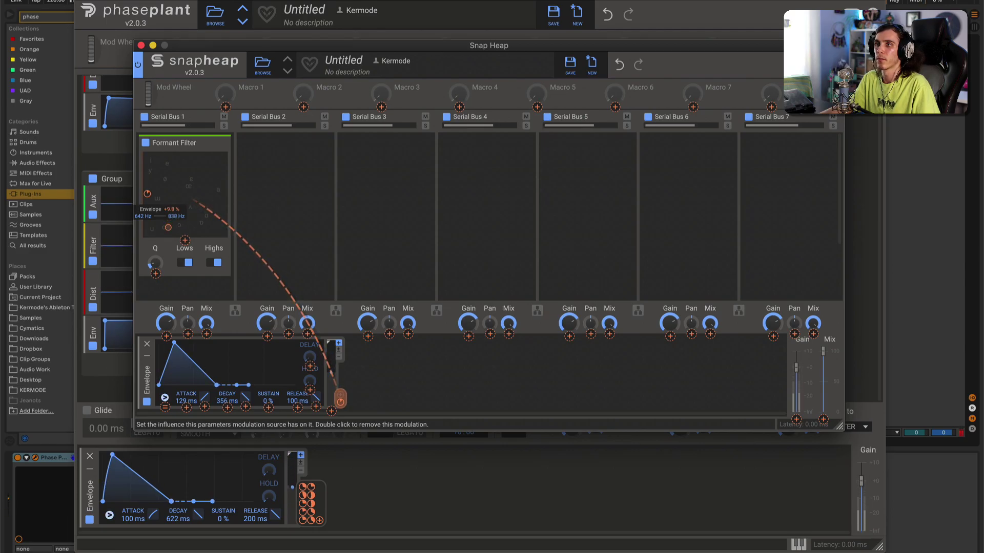
mouse_move(185, 241)
left_mouse_down()
mouse_move(185, 229)
mouse_move(187, 243)
left_mouse_up()
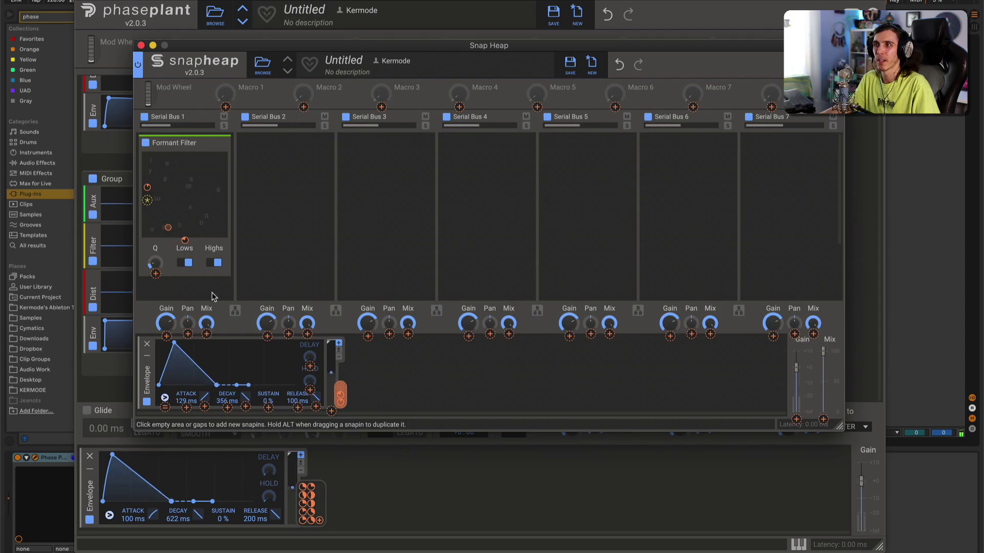
left_click_drag(252, 47, 207, 0)
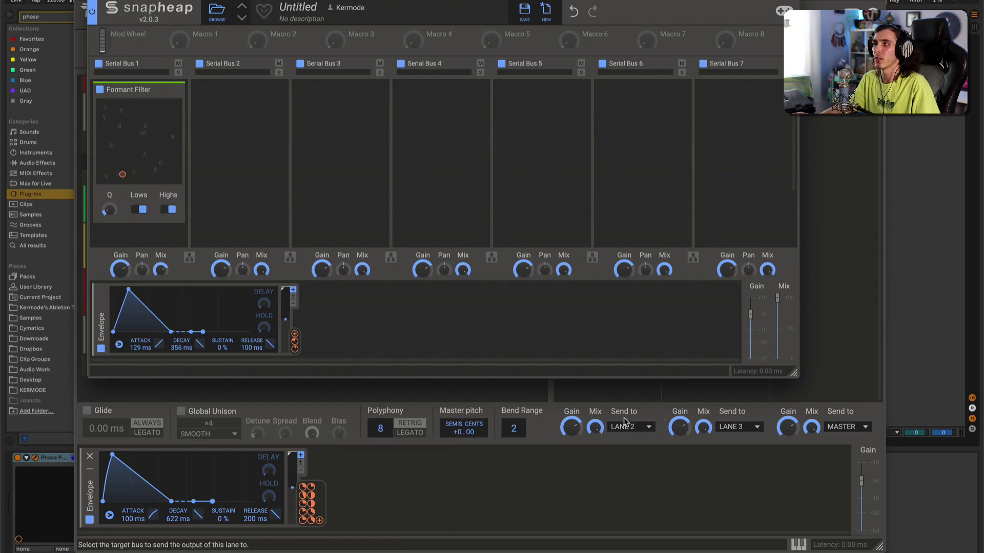
Adjust the wet/dry mix of Serial Bus 1 in Snap Heap and close its editor
left_click_drag(160, 269, 160, 281)
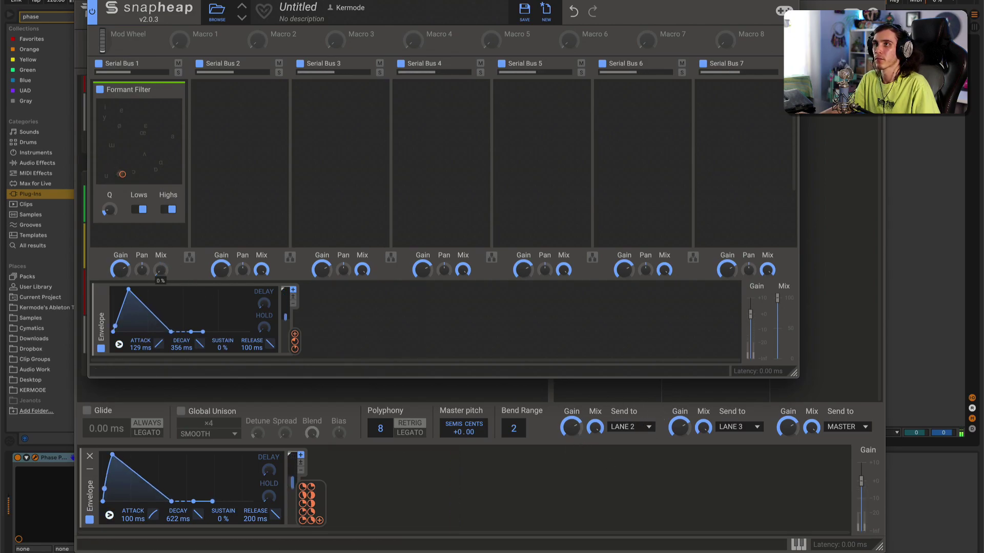
left_click_drag(160, 270, 160, 290)
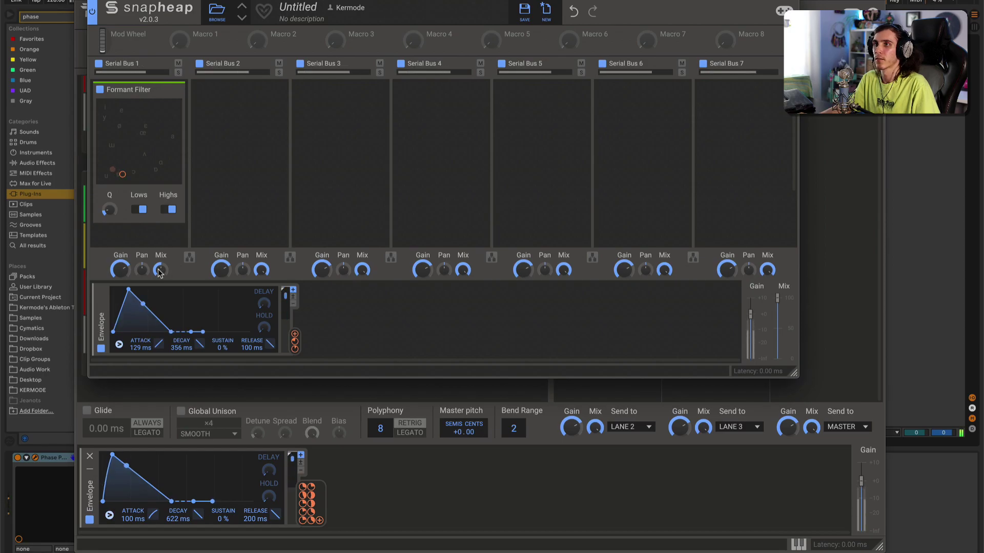
left_click(787, 1)
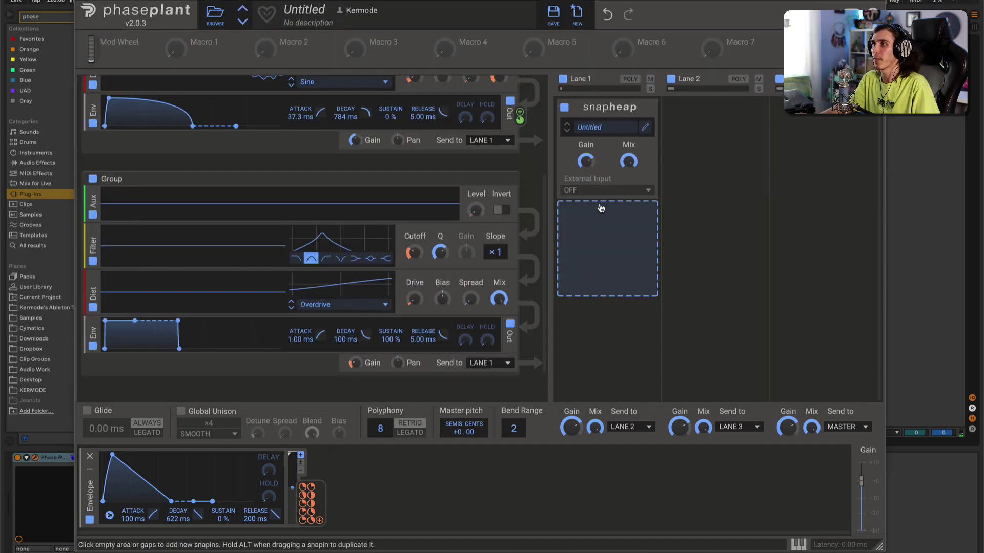
Add a Phaser below Snap Heap in Lane 1, modulate its cutoff with the envelope and fine-tune the cutoff
left_click(602, 217)
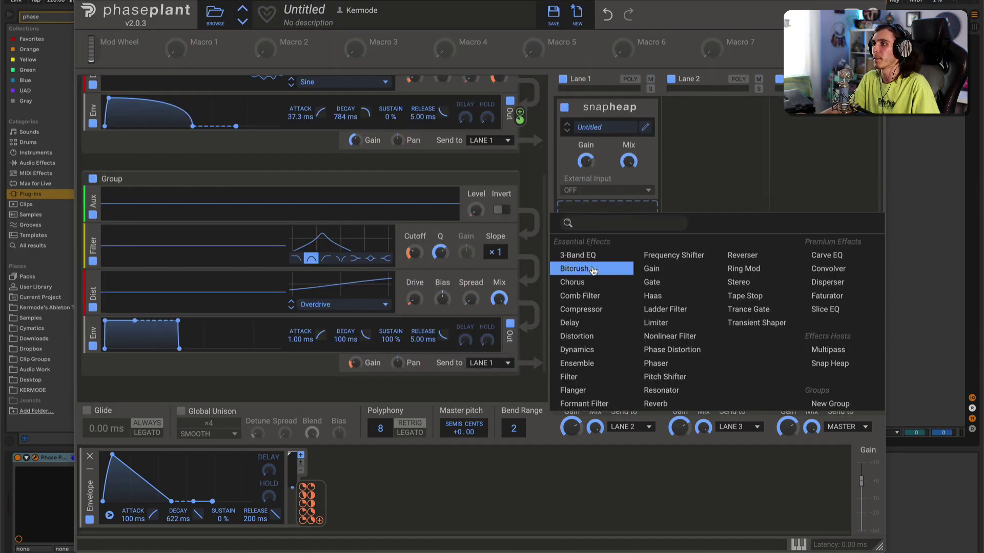
left_click(661, 364)
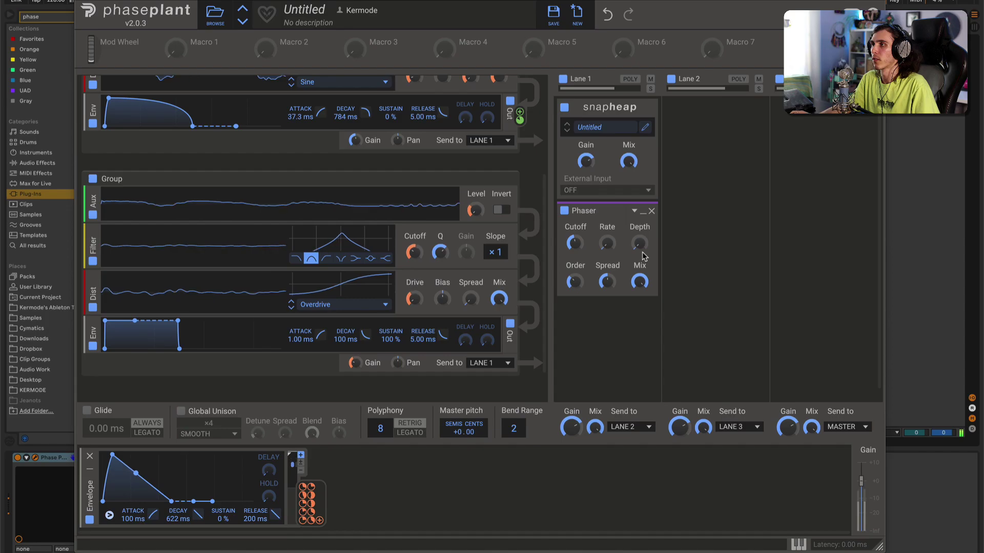
left_click_drag(319, 521, 578, 257)
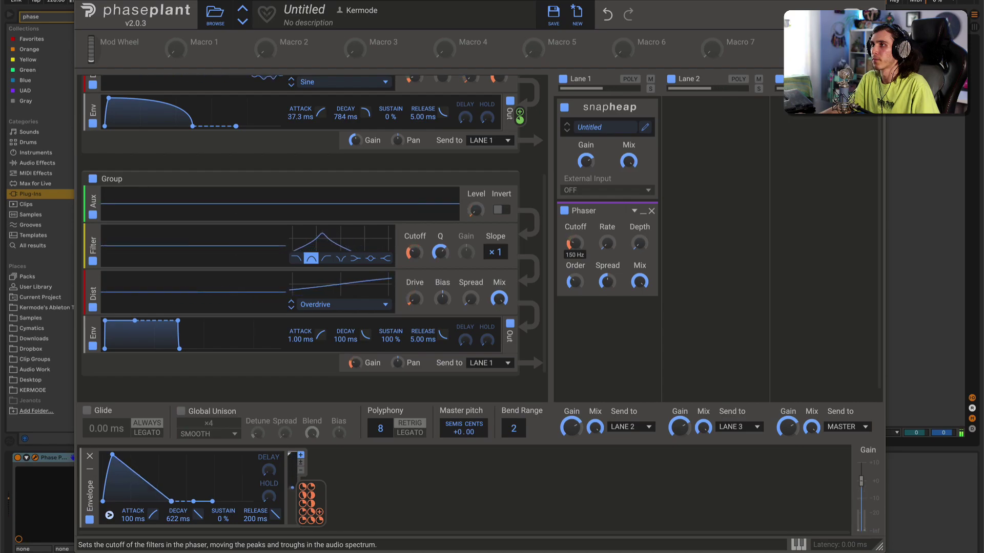
left_click_drag(310, 505, 575, 244)
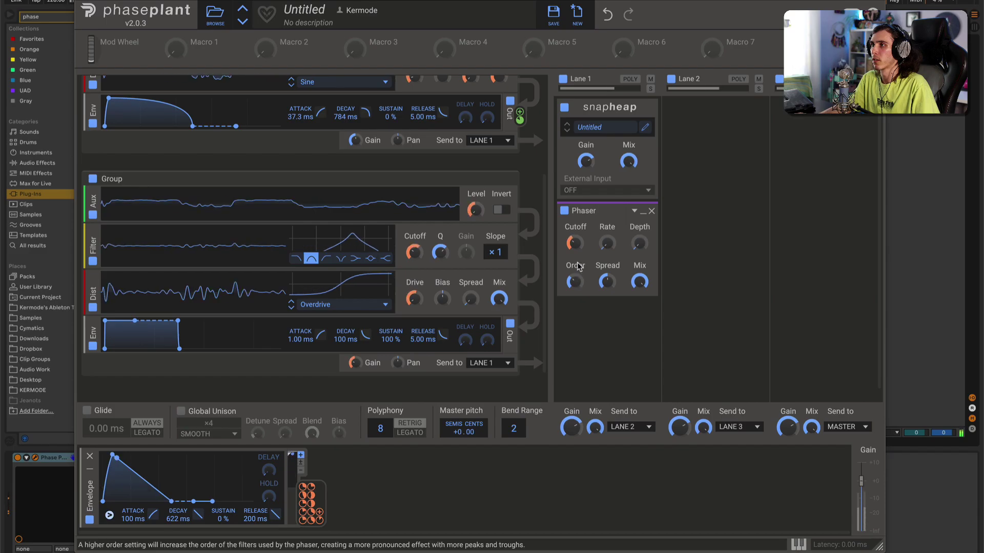
left_click_drag(578, 248, 578, 234)
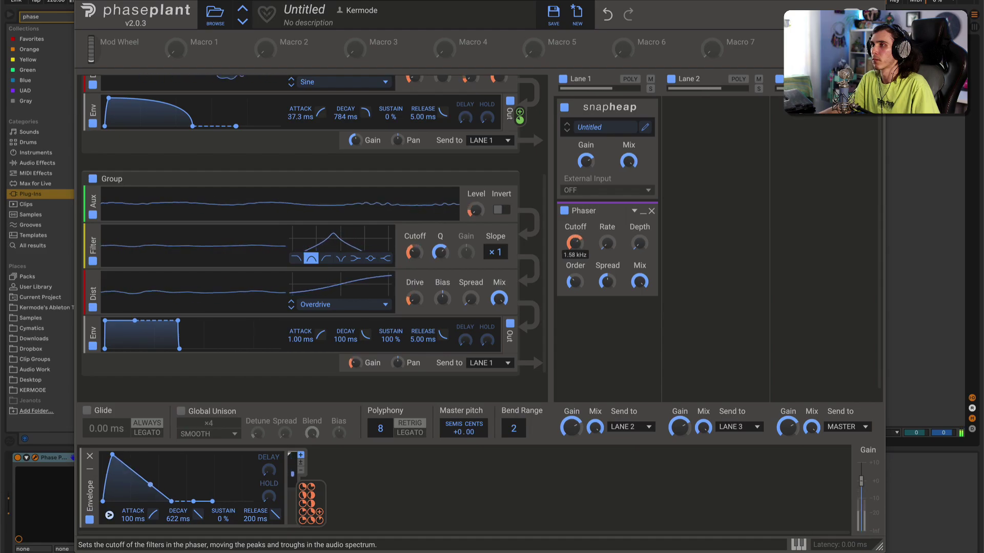
mouse_move(575, 253)
left_mouse_down()
mouse_move(575, 275)
mouse_move(573, 249)
left_mouse_up()
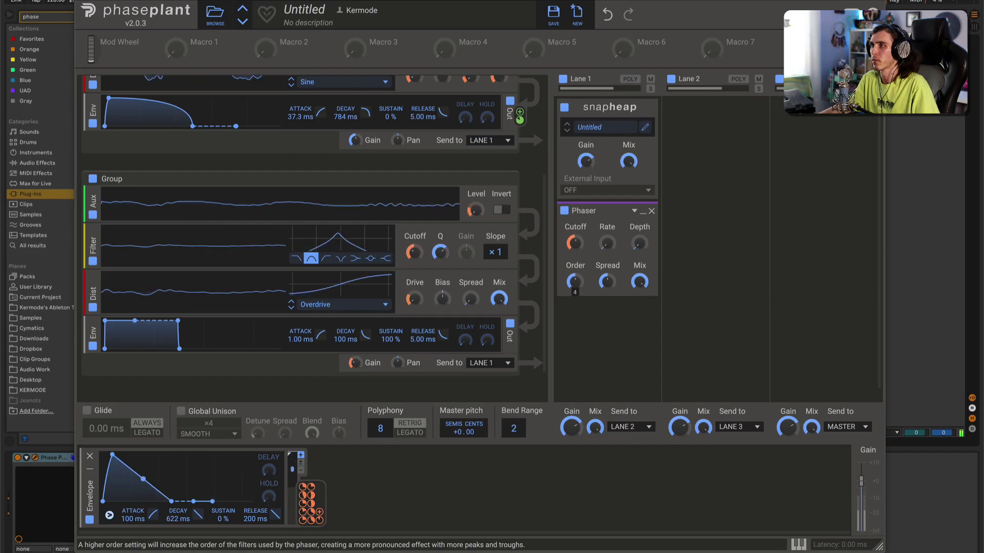
Turn the Phaser's mix fully down and modulate it with the envelope
left_click_drag(640, 283, 639, 349)
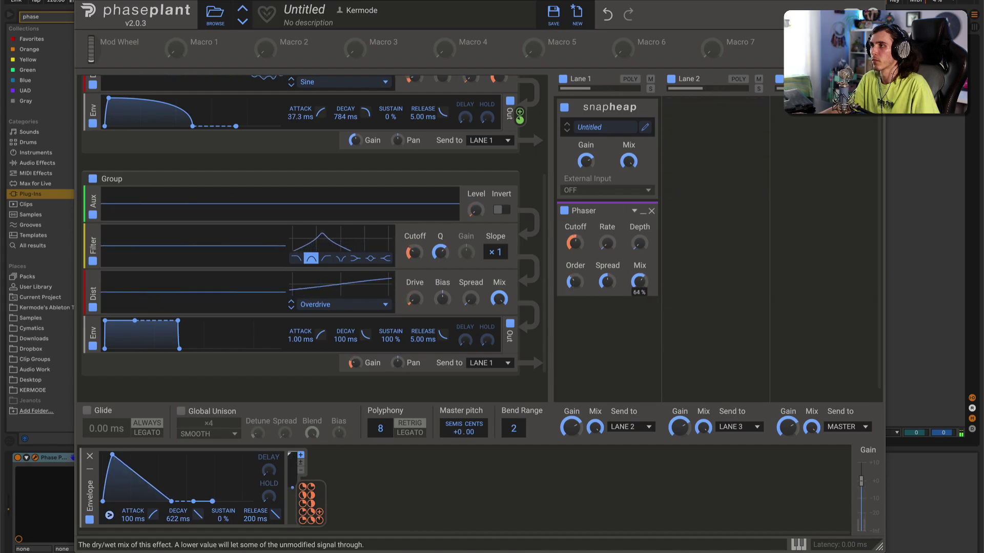
left_click_drag(640, 283, 640, 226)
left_click(319, 513)
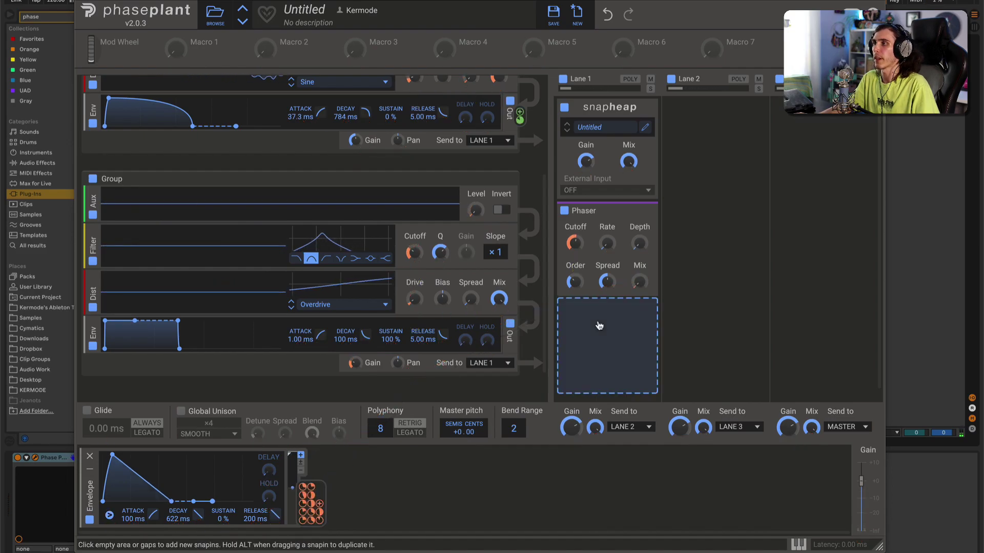
Add a Comb Filter below the Phaser in Lane 1, with its cutoff at 422 Hz and modulated by the envelope
left_click(599, 323)
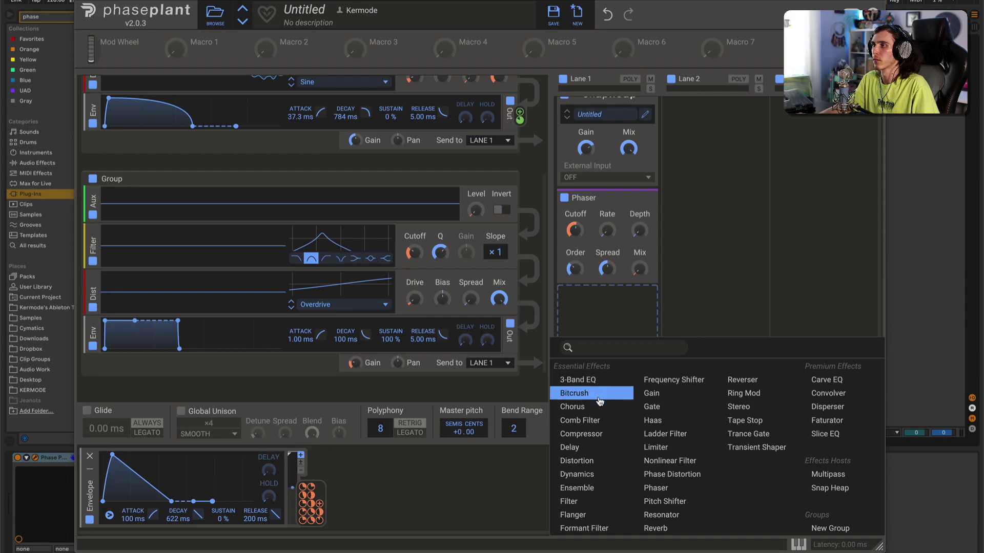
left_click(597, 422)
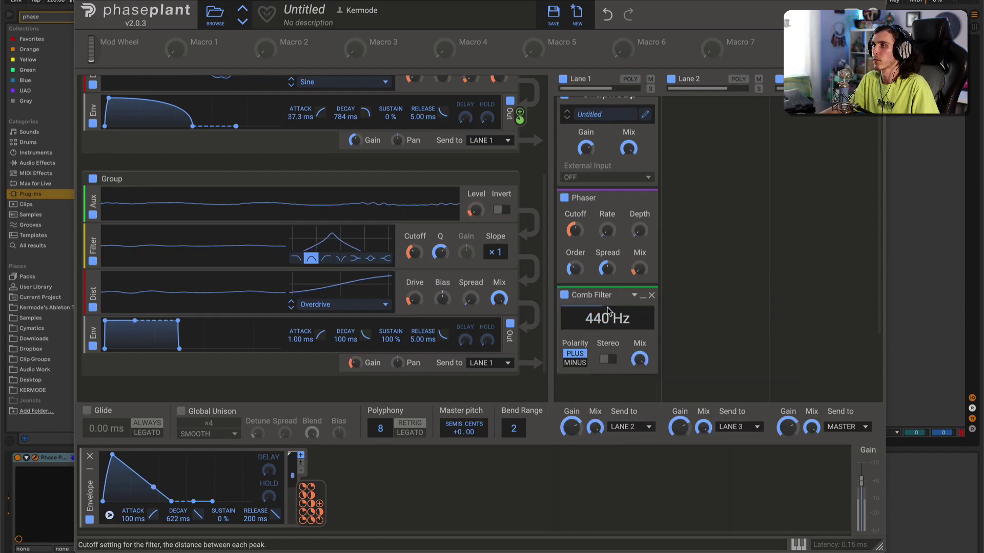
left_click_drag(607, 318, 608, 328)
left_click_drag(311, 505, 601, 325)
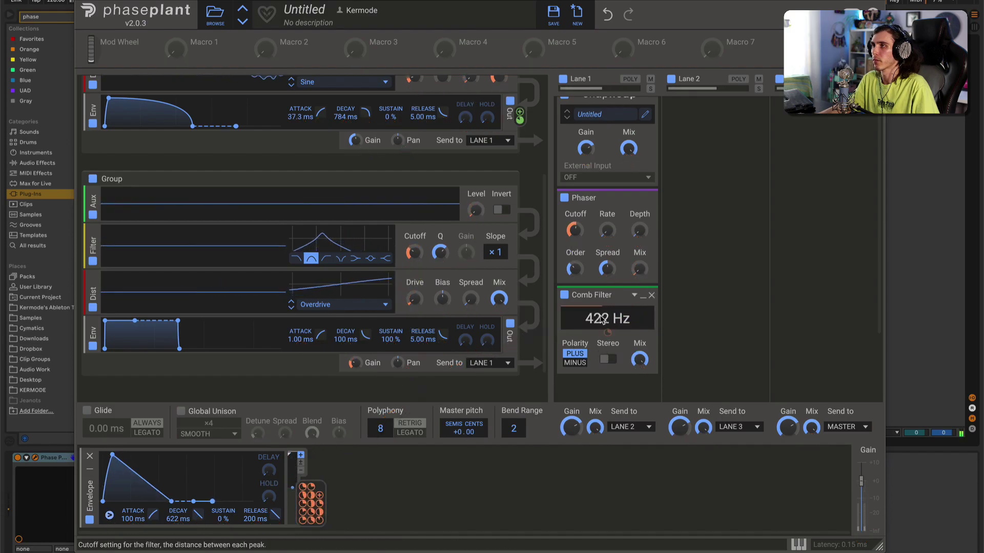
mouse_move(608, 332)
left_mouse_down()
mouse_move(608, 300)
mouse_move(607, 329)
left_mouse_up()
Enable stereo on the Comb Filter with plus polarity, and modulate its mix from 0 % with the envelope at +58.5 %
left_click(577, 353)
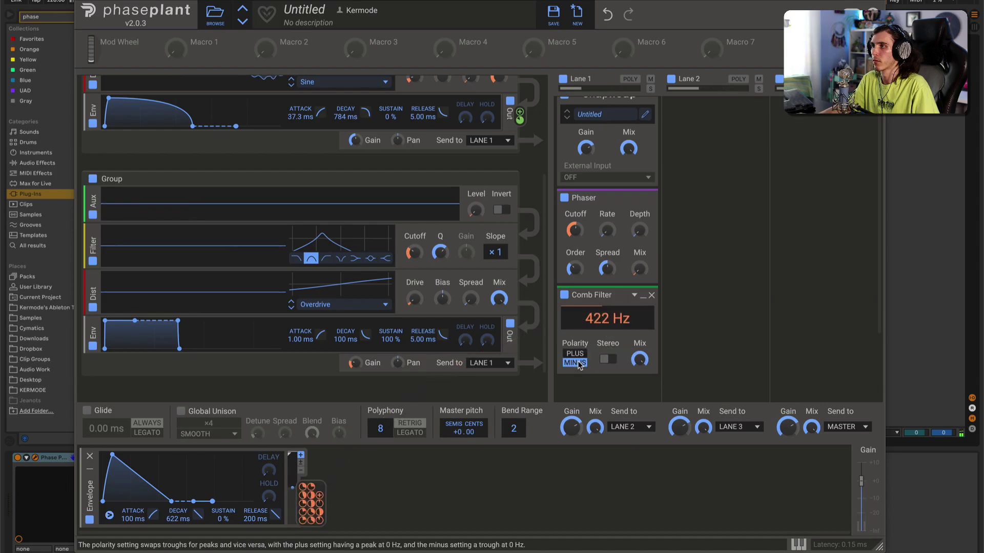
left_click(576, 354)
left_click(607, 360)
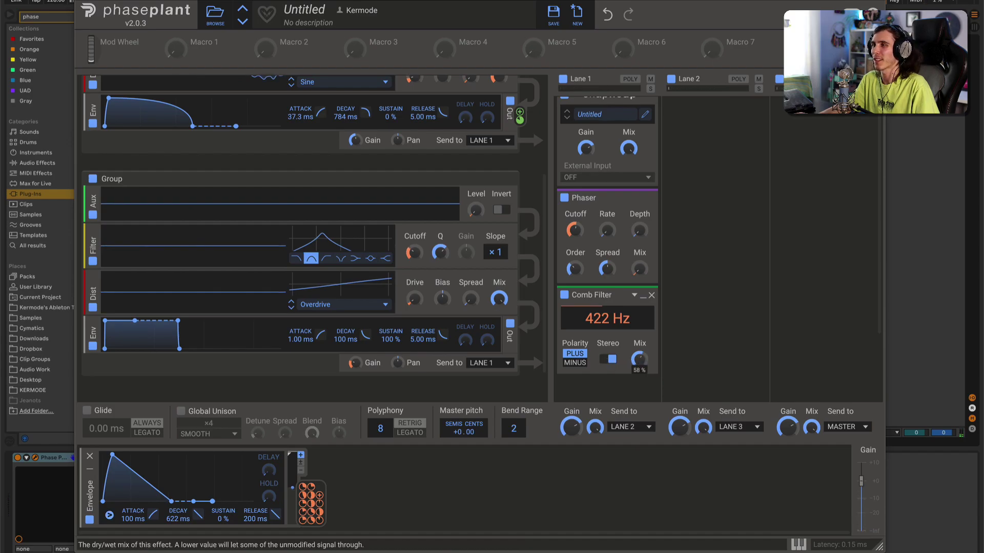
left_click_drag(319, 496, 639, 368)
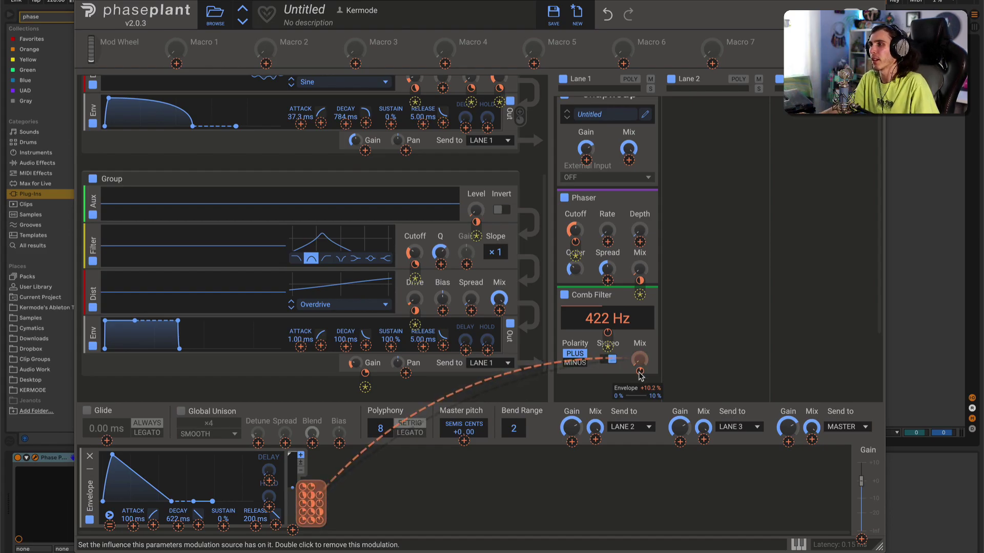
left_click_drag(640, 371, 639, 301)
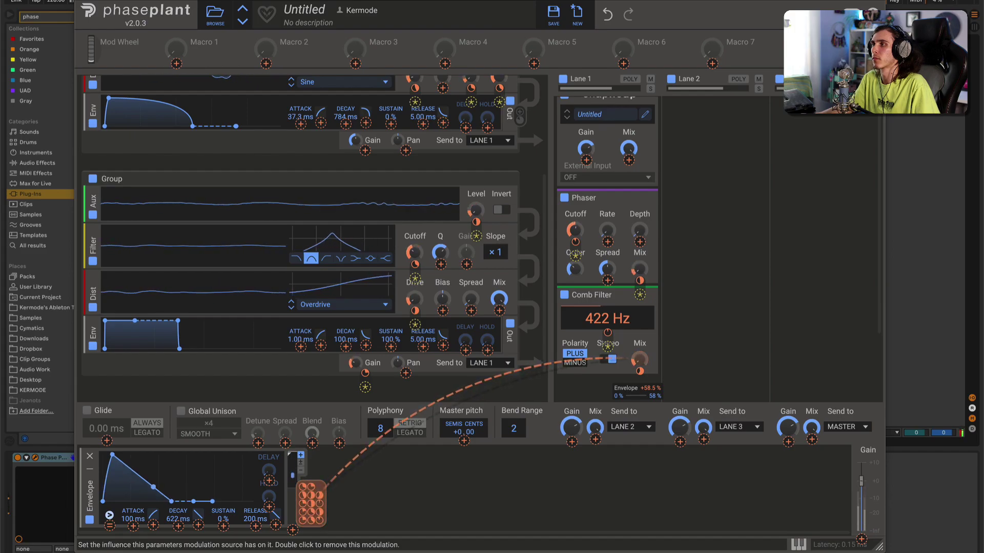
Add an Analog oscillator in a new group below the Aux group, using a sine wave tuned to -36 semitones
scroll(483, 369, "down", 1)
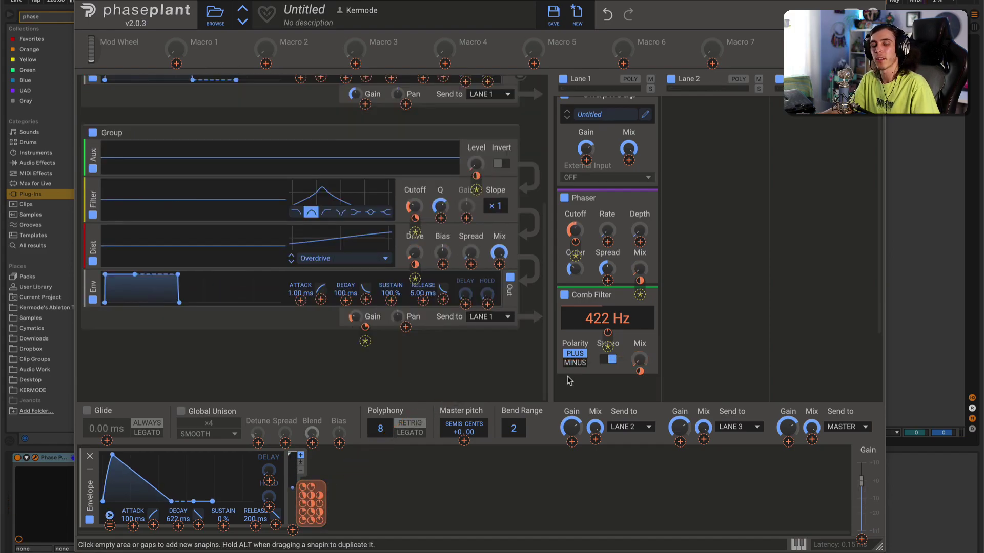
left_click(417, 379)
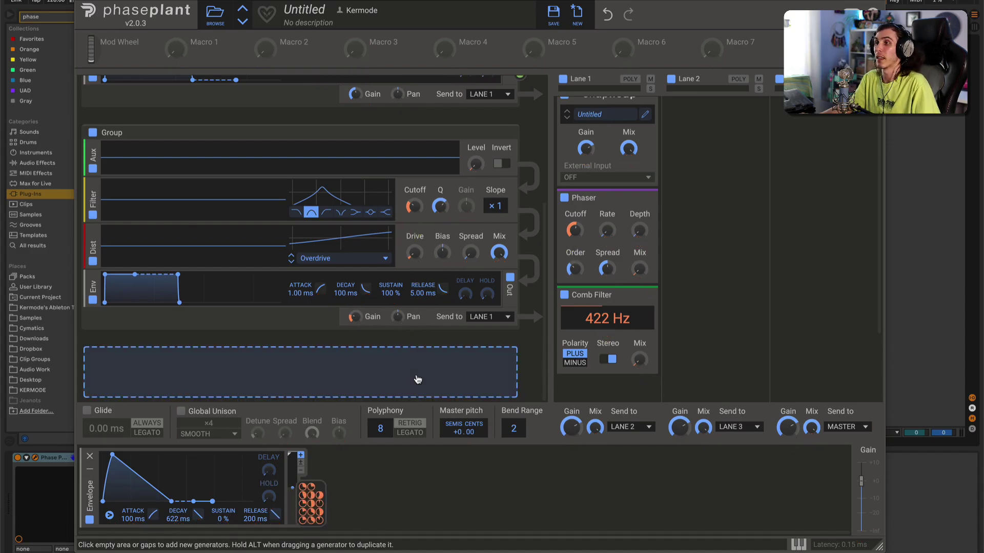
left_click(218, 380)
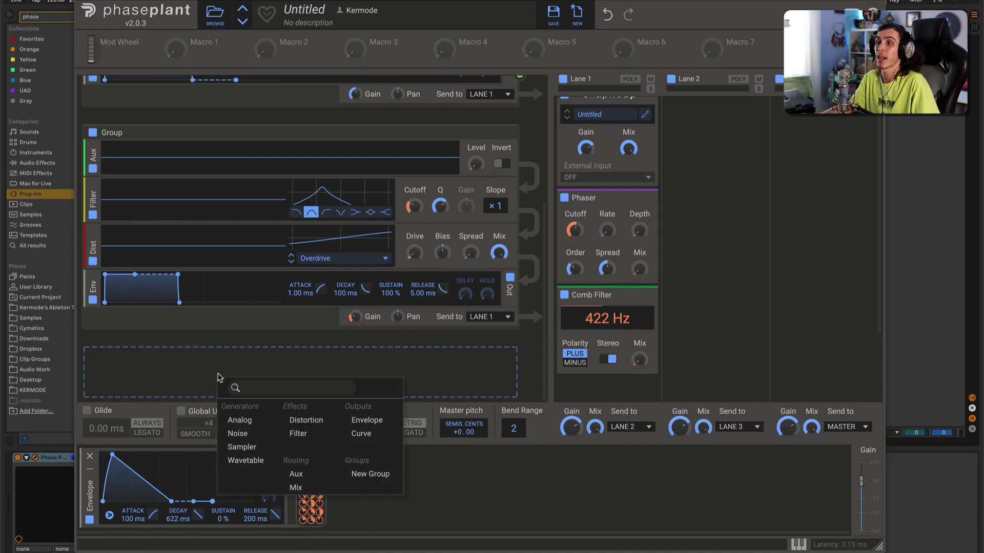
left_click(239, 422)
scroll(261, 353, "down", 3)
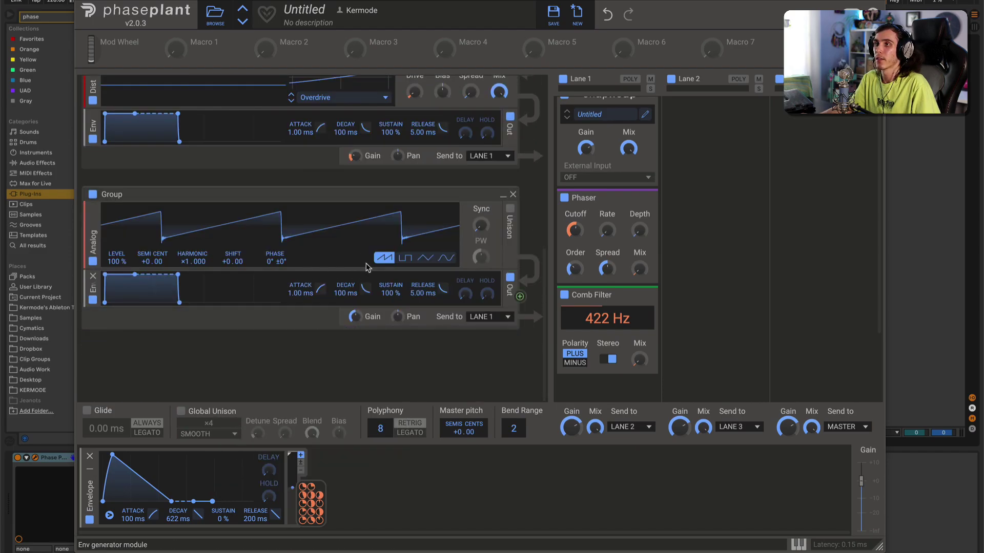
left_click(439, 259)
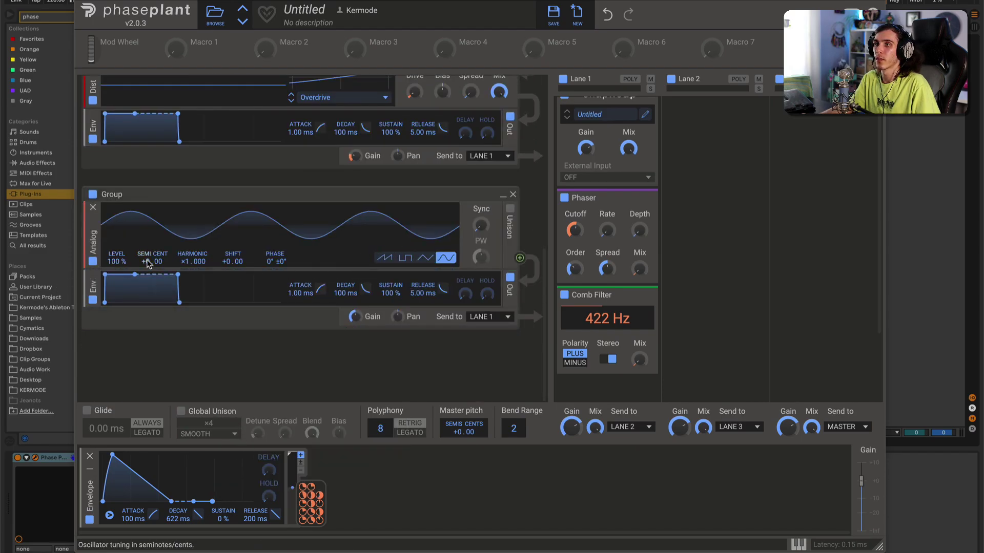
left_click_drag(145, 262, 145, 300)
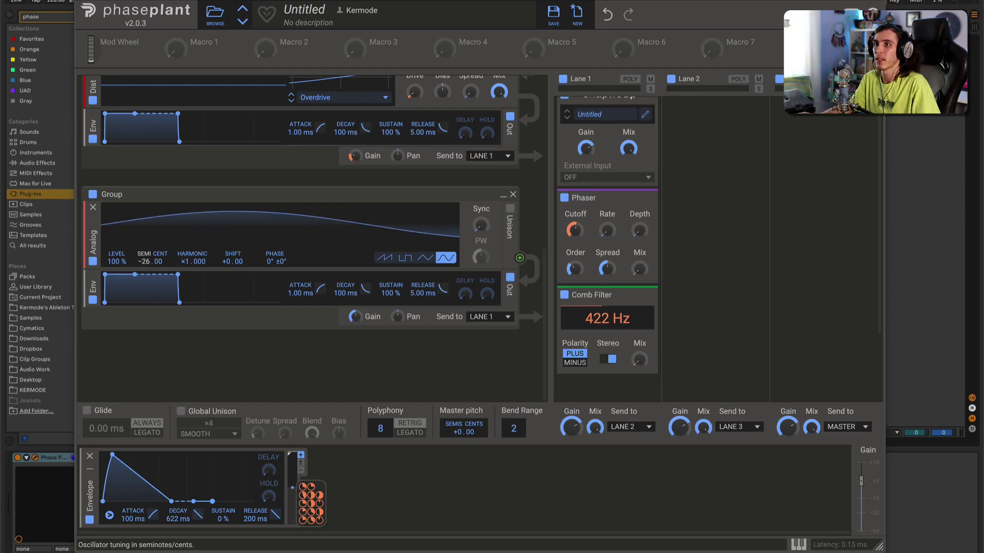
left_click_drag(145, 261, 145, 276)
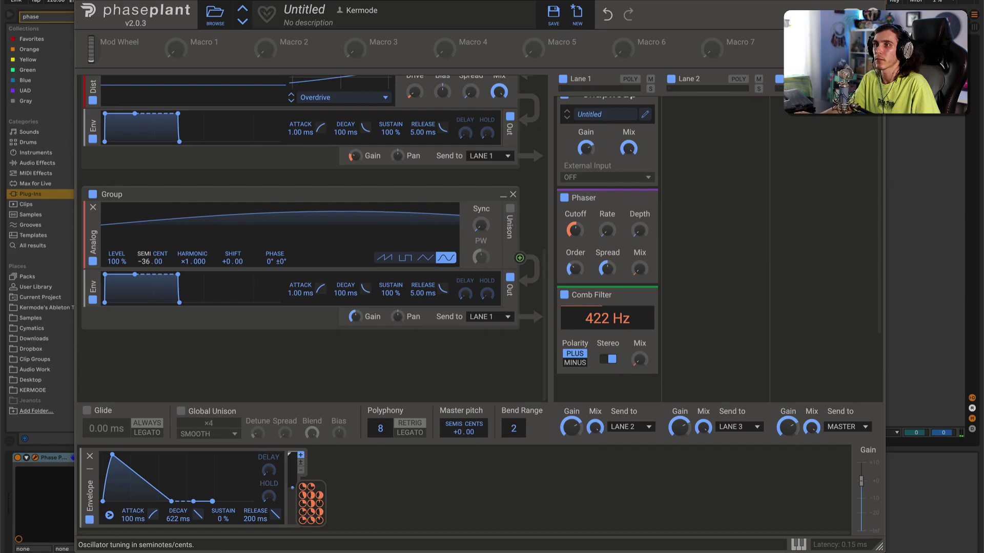
Send the sine oscillator group to Lane 3 and turn its output gain fully down
left_click(481, 316)
left_click(481, 317)
left_click(481, 317)
left_click(482, 342)
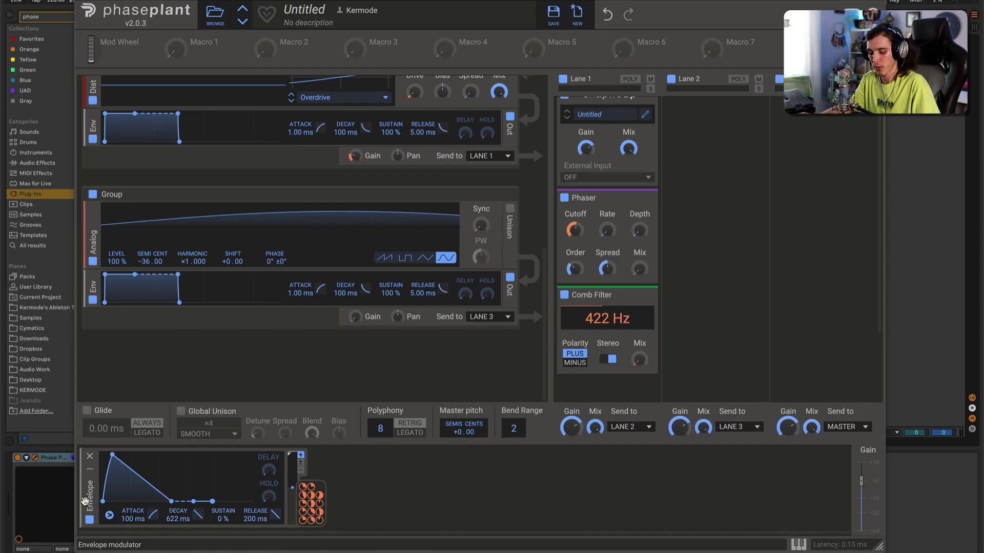
Duplicate the envelope modulator and modulate the sine group's gain with the copy
left_click_drag(90, 499, 402, 500)
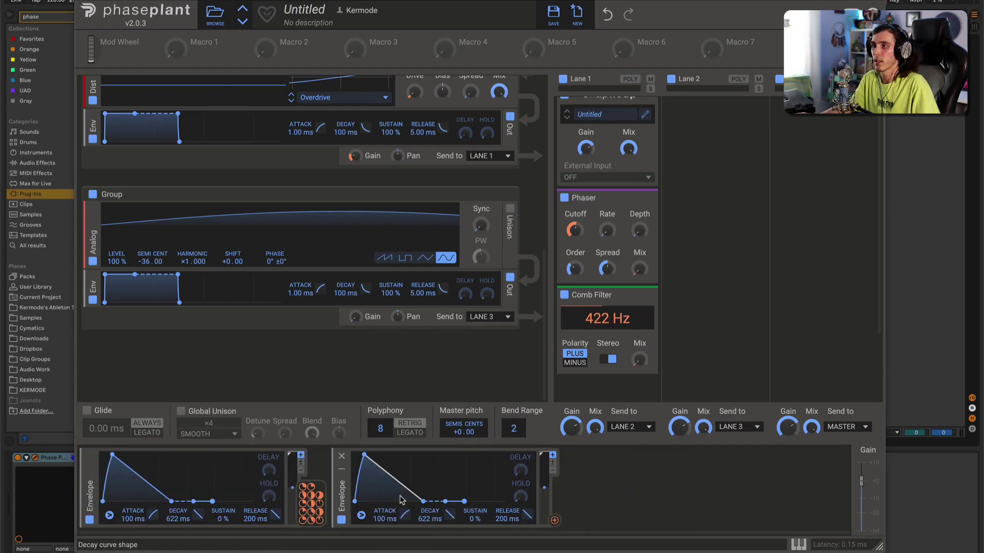
left_click_drag(555, 521, 365, 317)
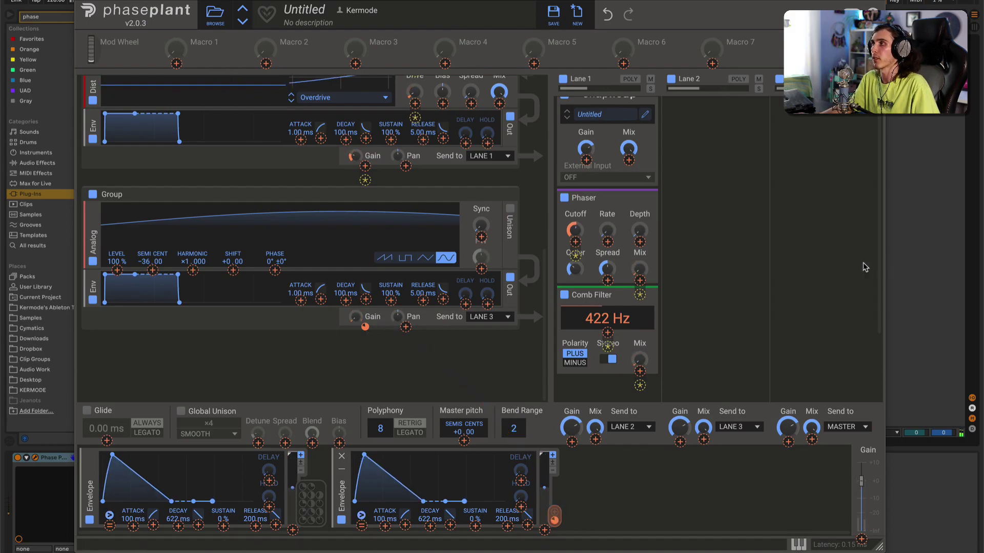
left_click(427, 338)
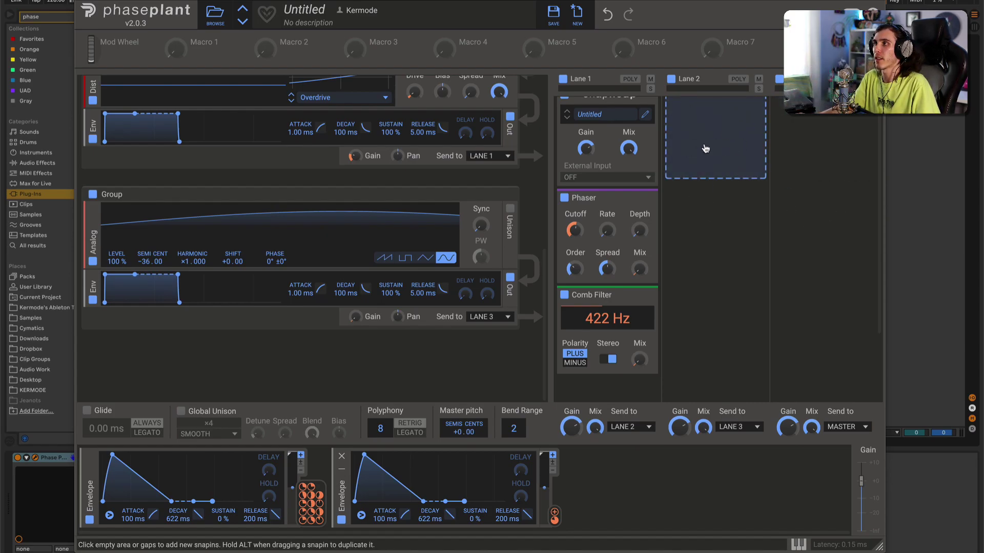
Add a Slice EQ to Lane 2 with a low-cut curve at about 119 Hz, and close its editor
left_click(719, 167)
left_click_drag(285, 325, 336, 328)
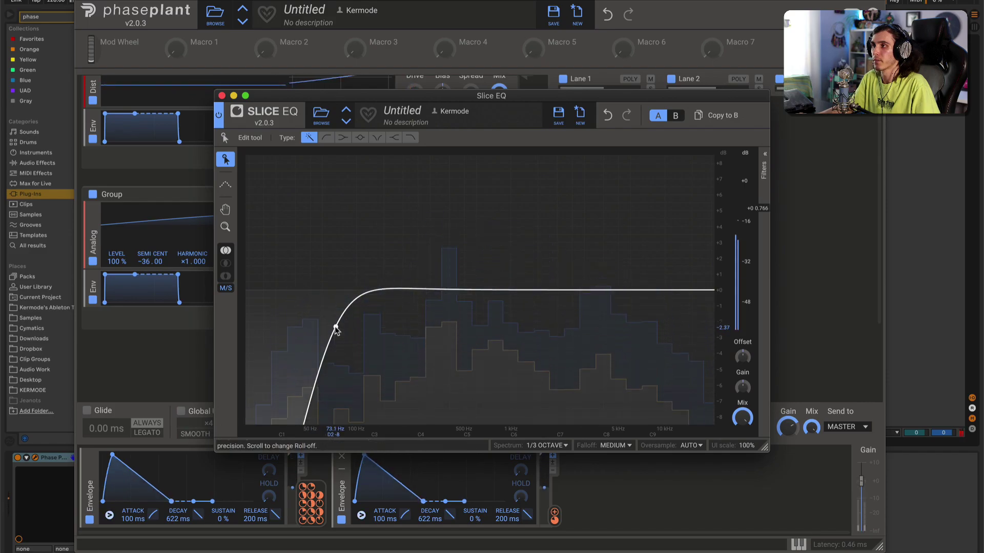
left_click_drag(492, 96, 349, 68)
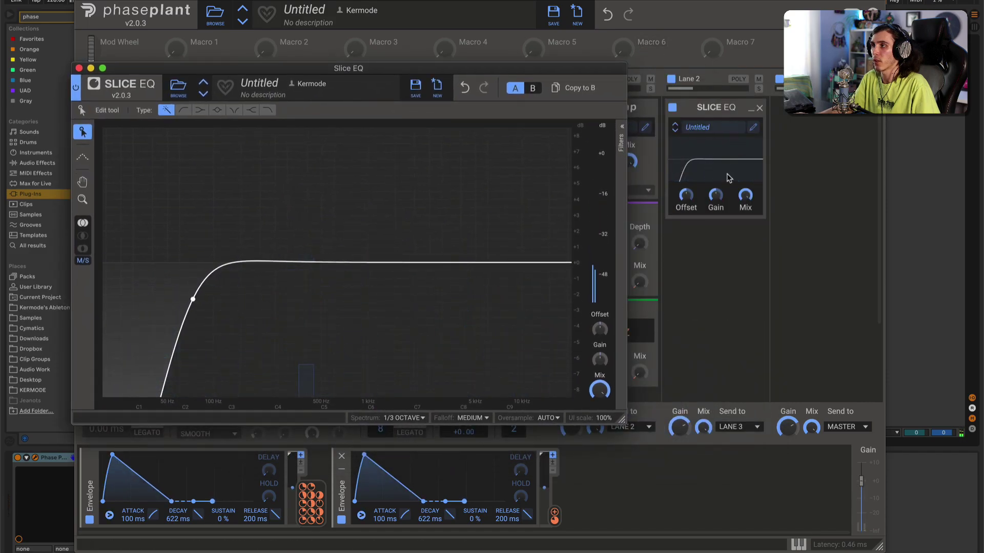
left_click_drag(193, 299, 225, 291)
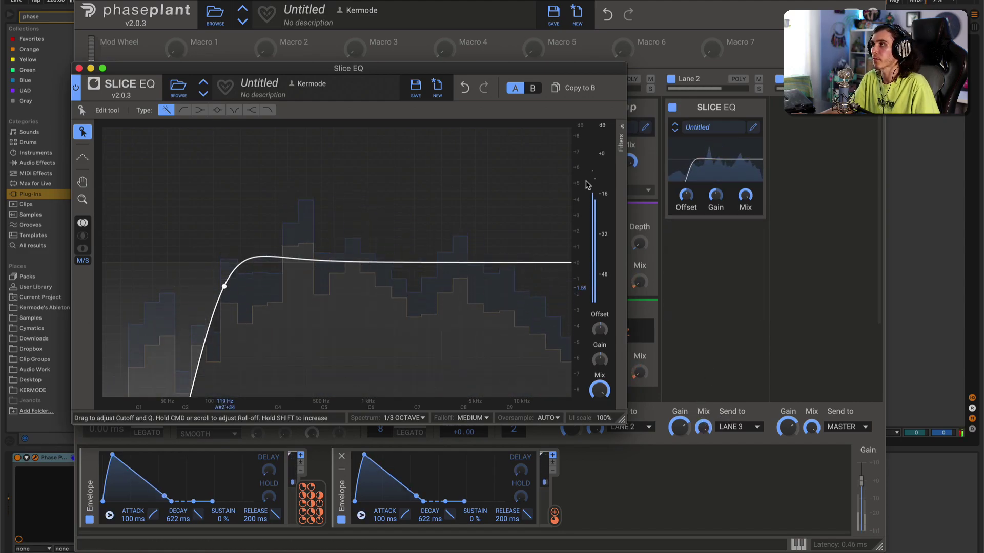
left_click(867, 79)
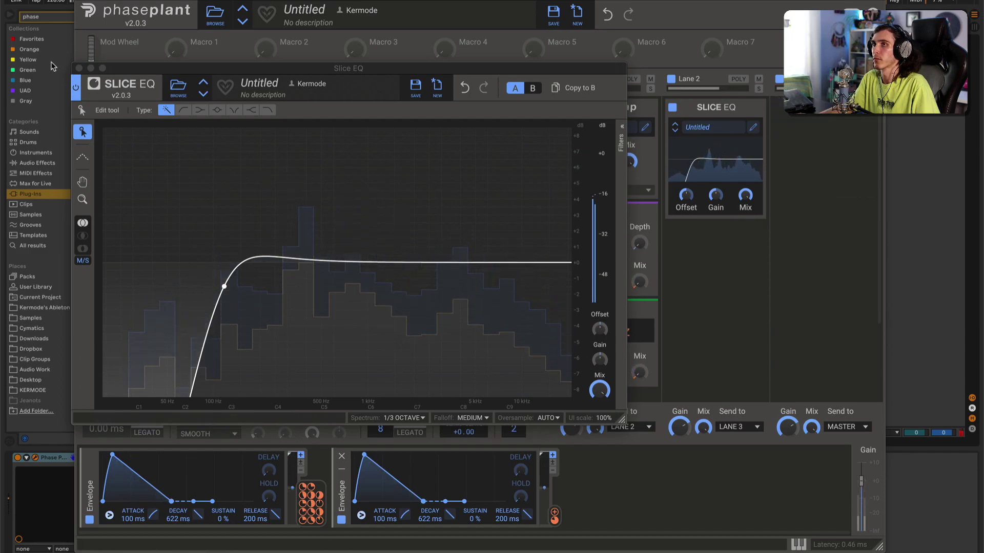
left_click(79, 68)
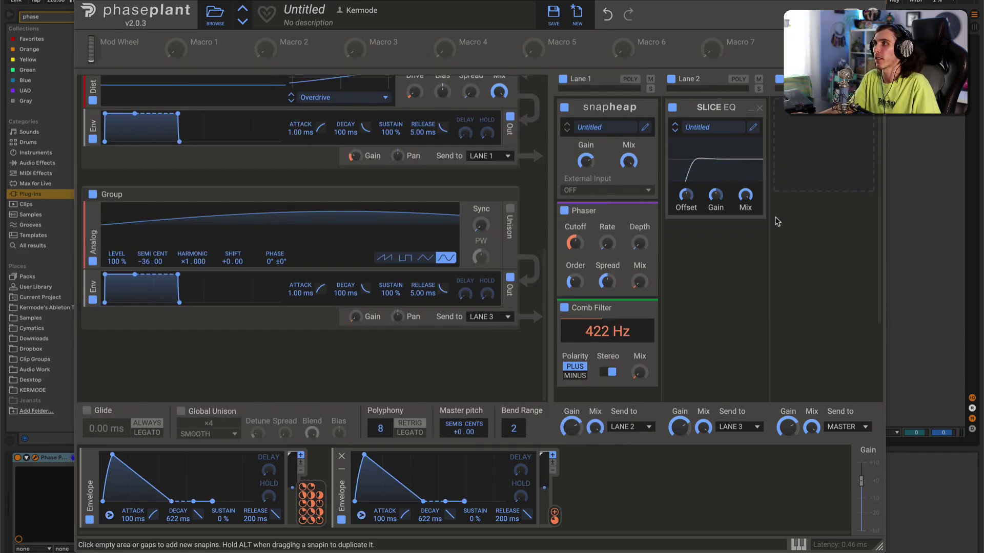
Add a Faturator above the Slice EQ in Lane 2 and turn its Color, Drive and Fuzz fully down
left_click(712, 101)
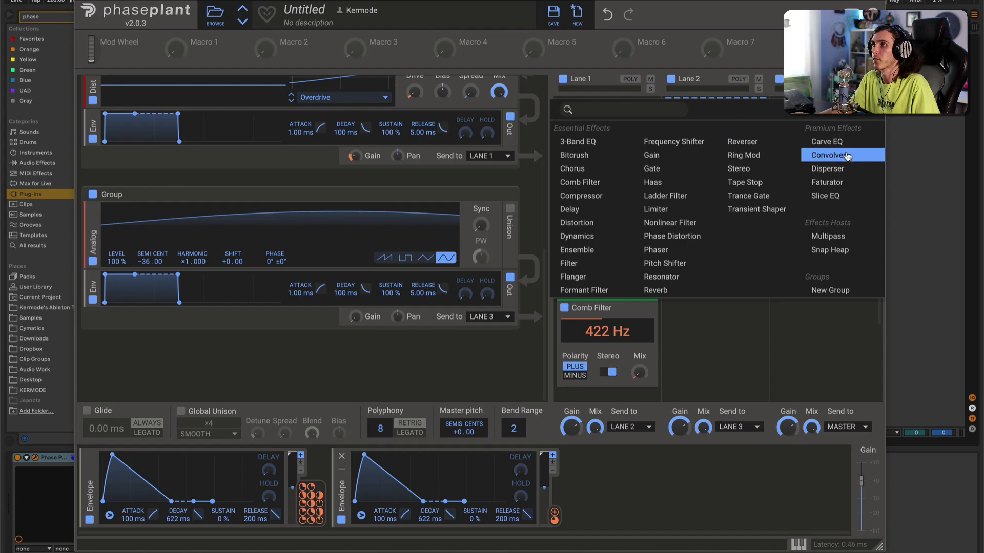
left_click(827, 183)
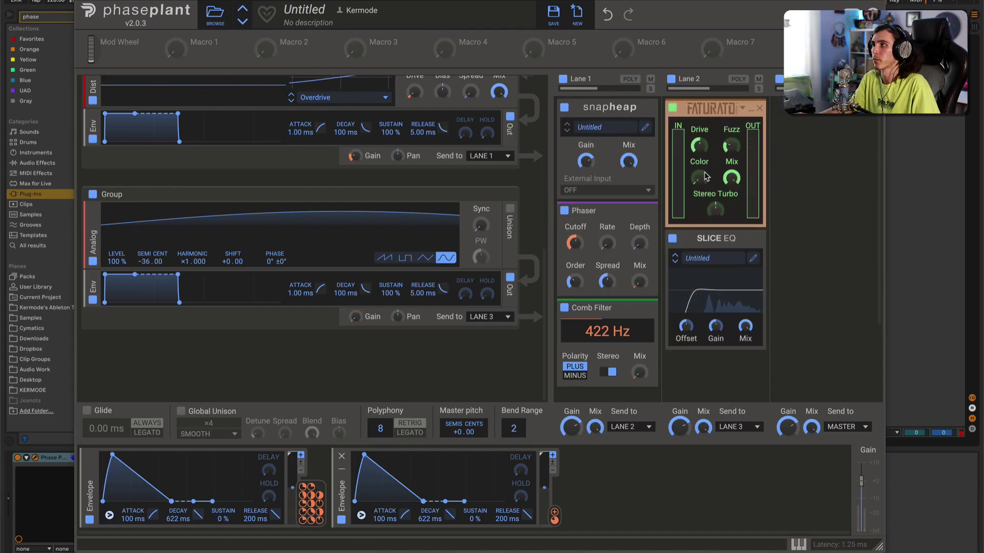
mouse_move(700, 177)
left_mouse_down()
mouse_move(699, 105)
mouse_move(699, 195)
left_mouse_up()
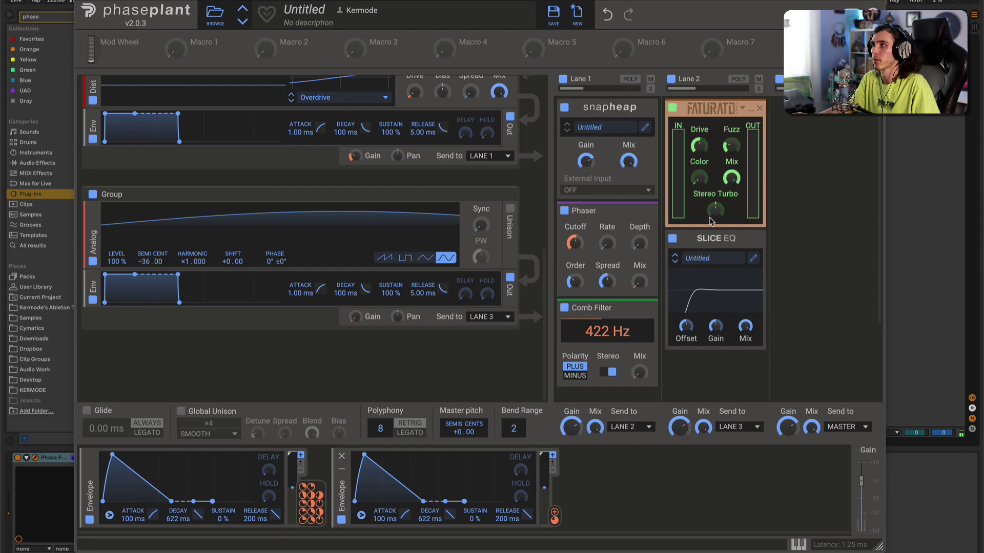
mouse_move(699, 146)
left_mouse_down()
mouse_move(729, 148)
mouse_move(700, 146)
left_mouse_up()
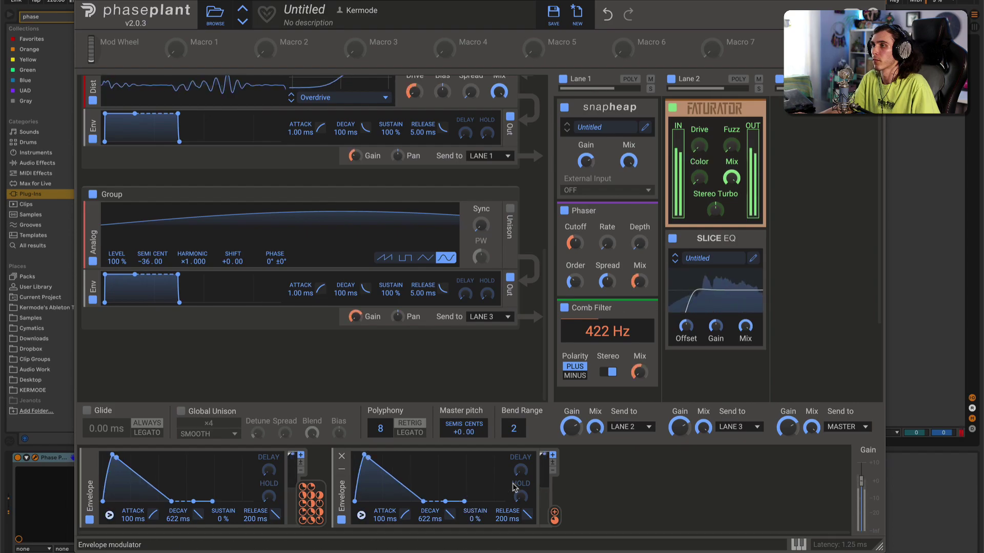
Modulate the Faturator's Fuzz by about 20%, and its Color and Drive, with the second envelope
left_click_drag(555, 512, 733, 162)
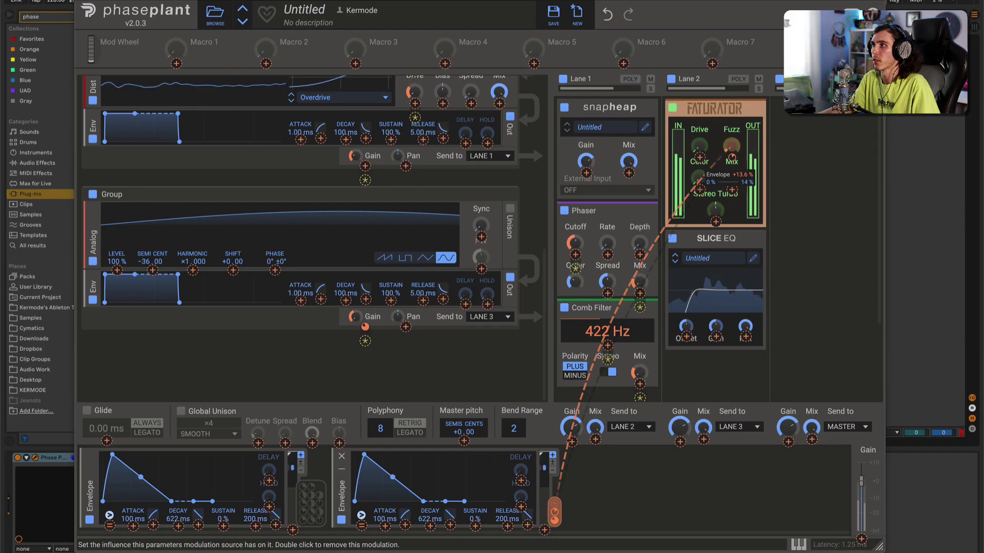
left_click_drag(732, 156, 732, 154)
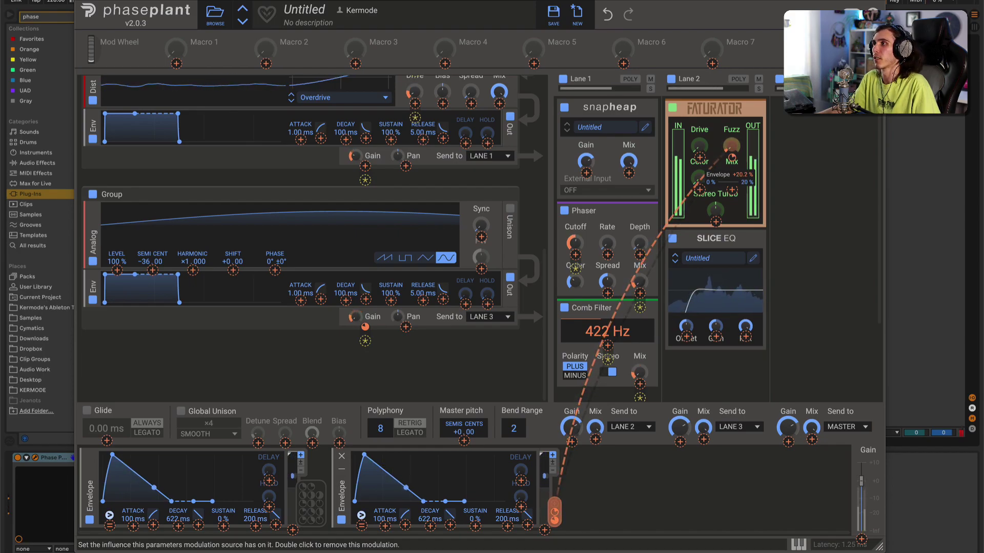
left_click(555, 508)
left_click(555, 508)
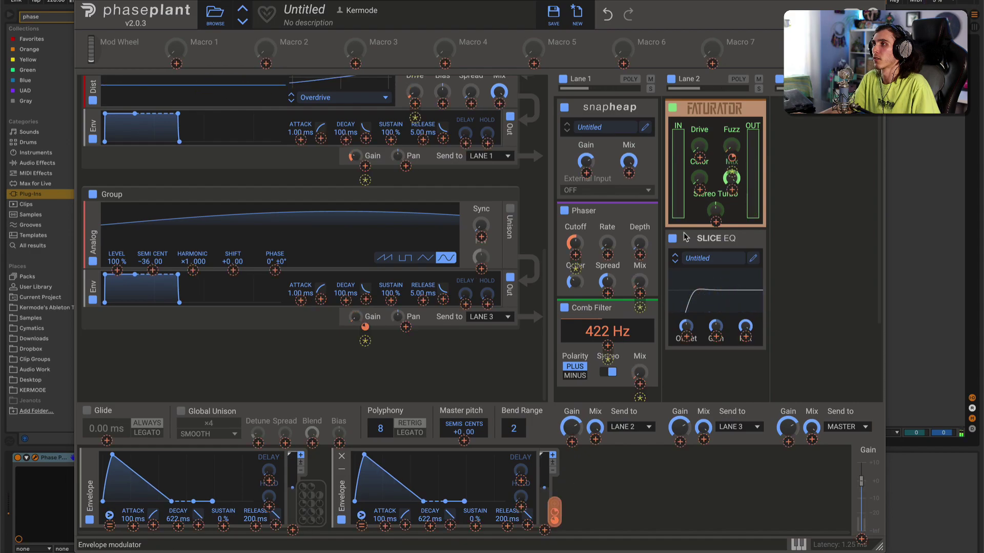
left_click_drag(699, 178, 700, 164)
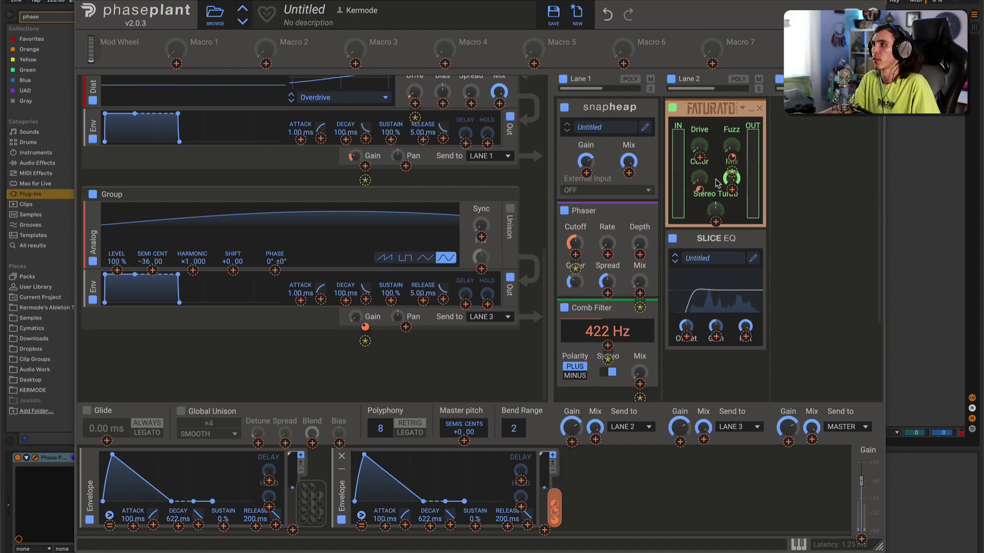
left_click(706, 204)
left_click_drag(700, 190, 700, 186)
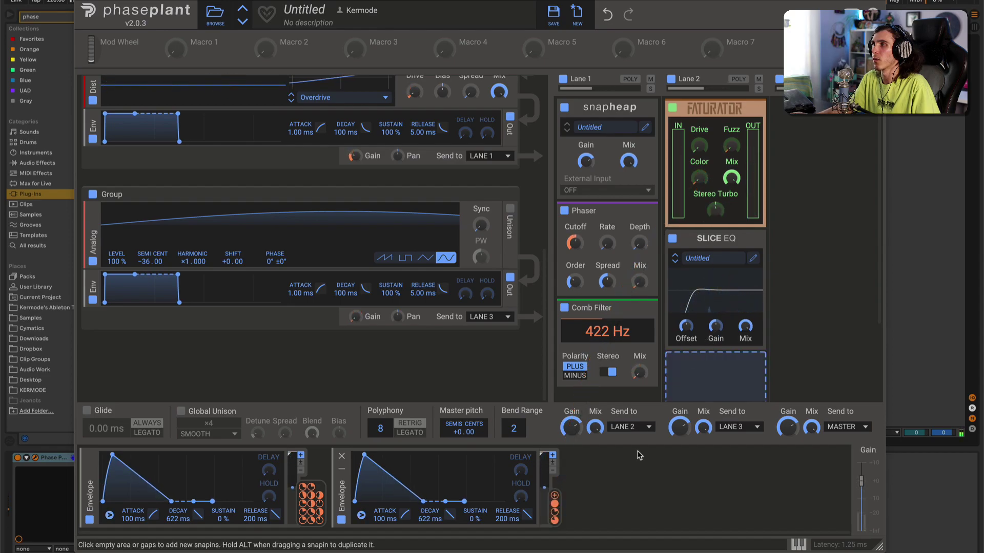
left_click_drag(555, 506, 699, 126)
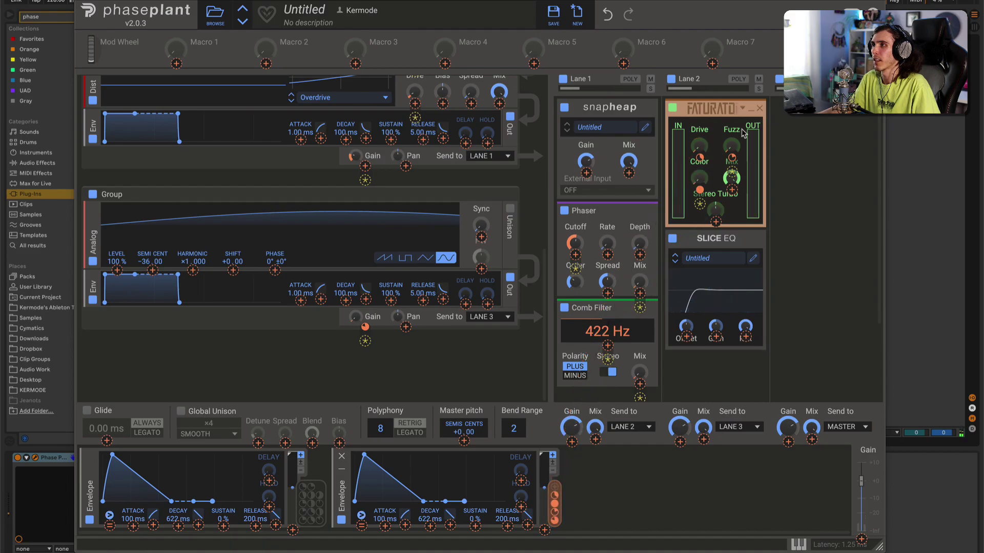
Set the Faturator's Mix to 0% and modulate it slightly with the second envelope
left_click(737, 206)
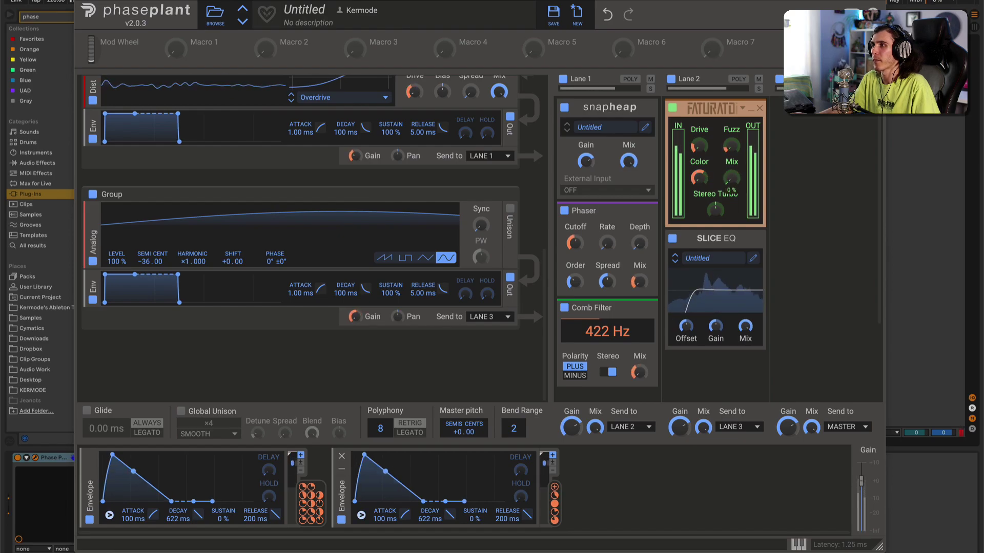
left_click_drag(552, 496, 731, 175)
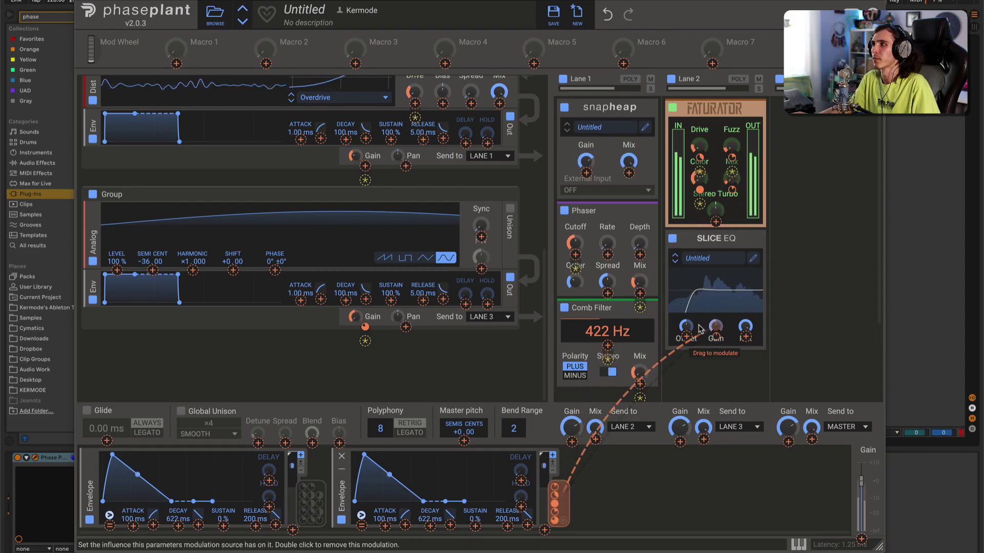
left_click(729, 225)
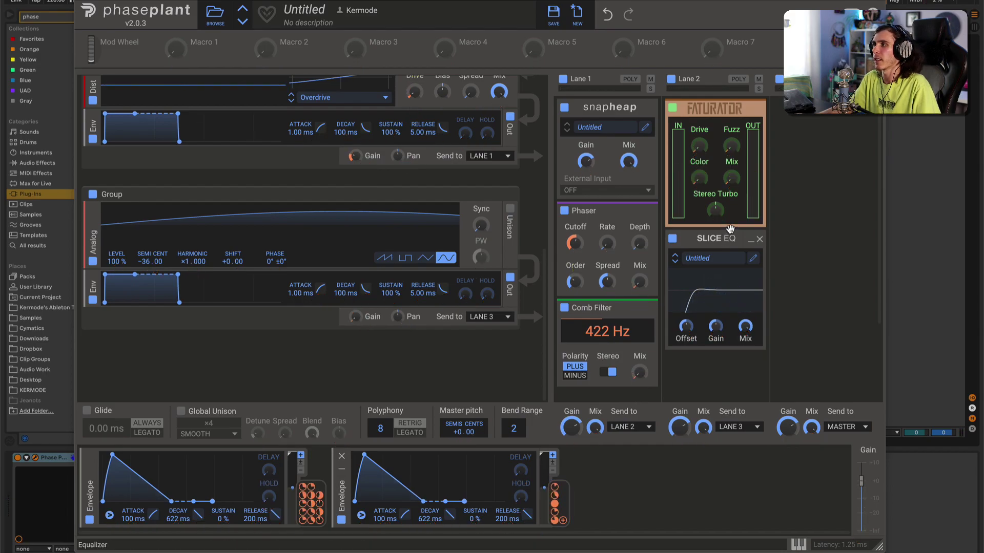
Add a Snap Heap between the Faturator and Slice EQ in Lane 2, and load a Nonlinear Filter into its Serial Bus 1
left_click(731, 231)
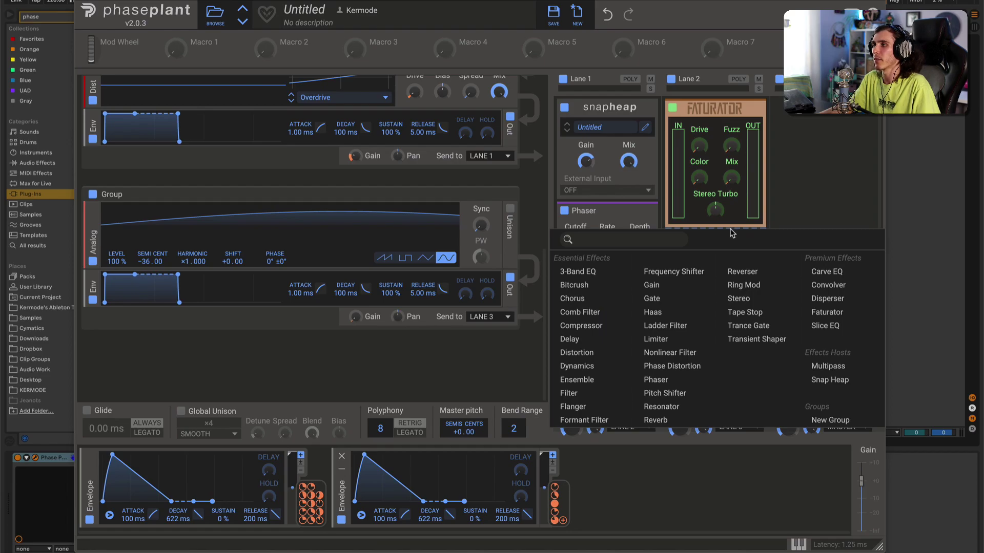
left_click(843, 381)
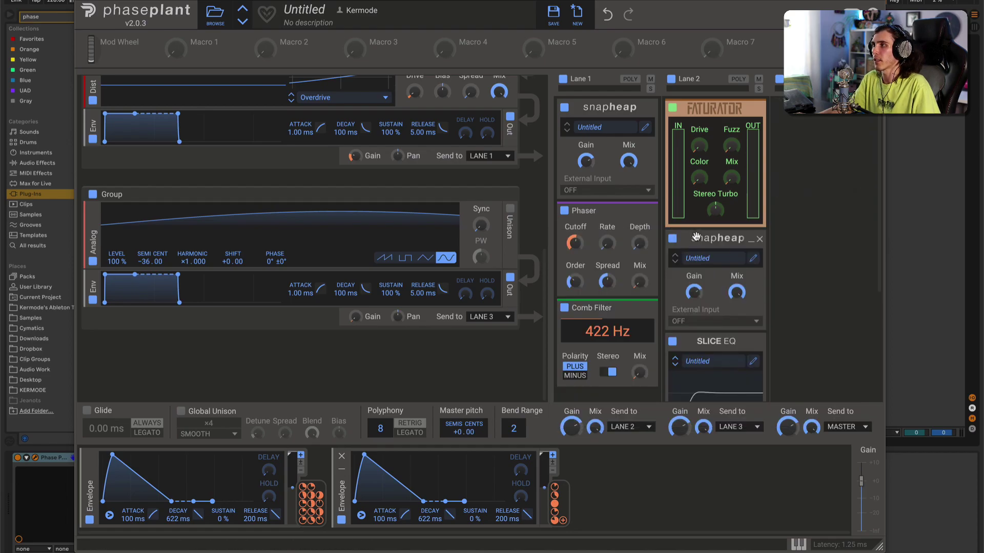
left_click(752, 261)
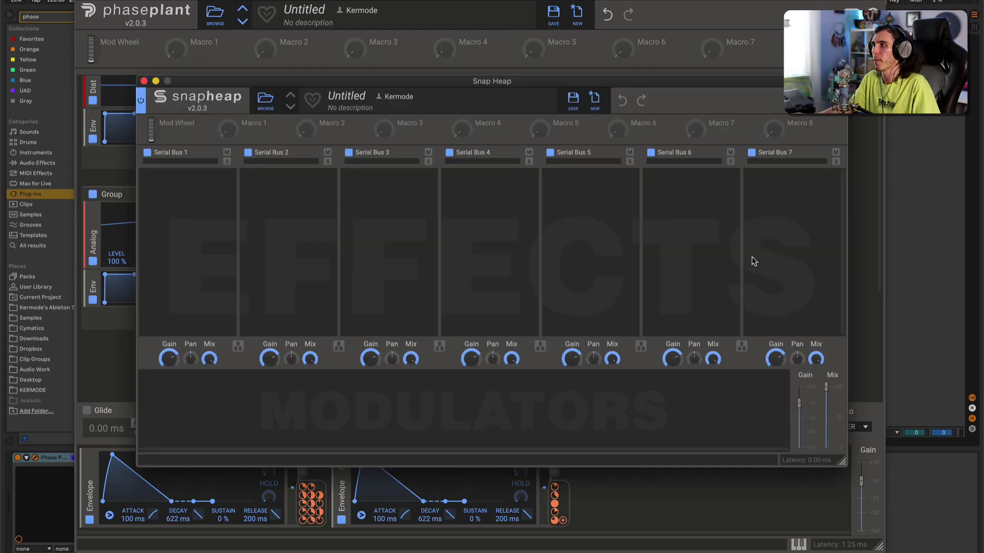
left_click(193, 197)
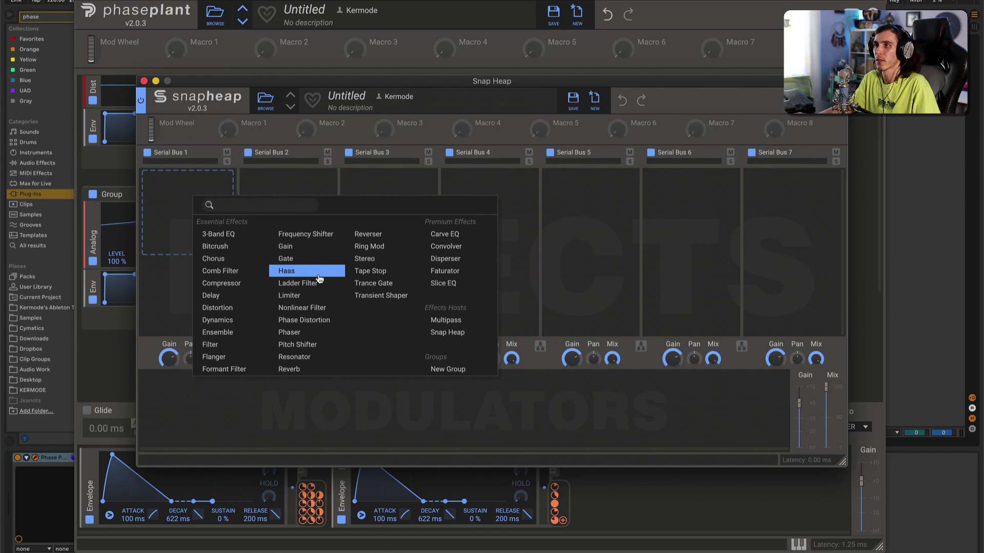
left_click(316, 308)
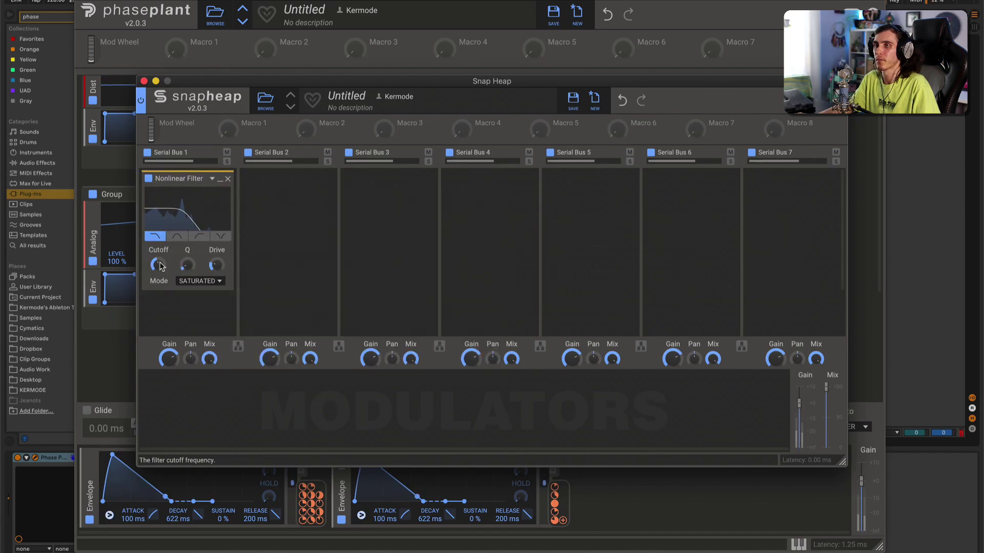
Lower the filter's cutoff to about 99.4 Hz and add an Envelope modulator with about 47.3 ms attack, 326 ms decay and 4% sustain
left_click(169, 395)
left_click(199, 362)
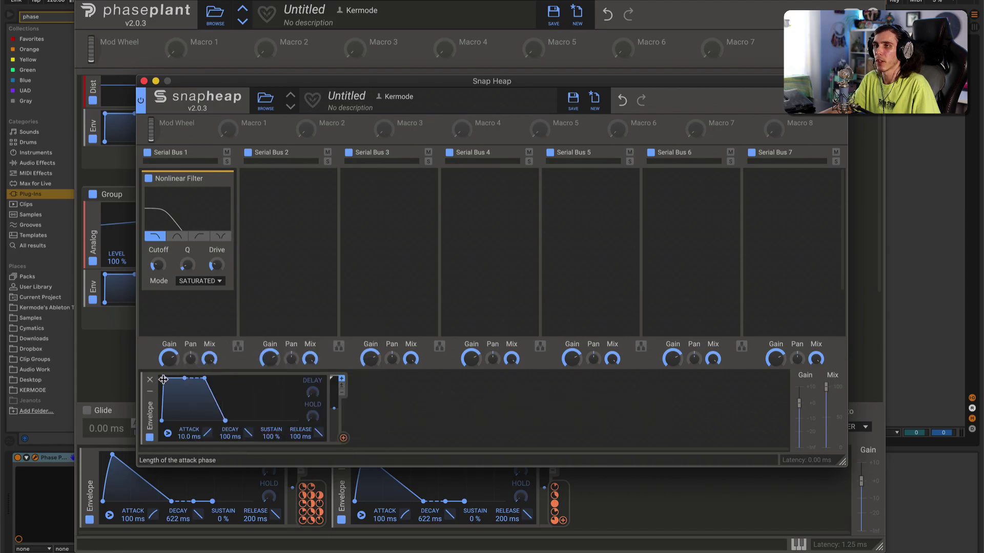
left_click_drag(209, 378, 212, 418)
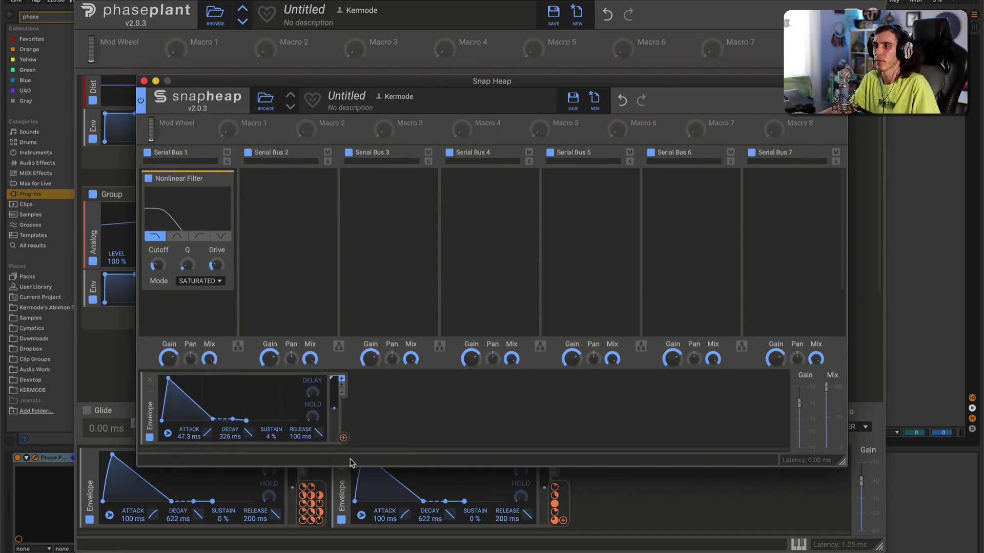
Modulate the Nonlinear Filter's cutoff with the Snap Heap envelope by about +85.8%, and turn the filter's Drive down to 0%
left_click_drag(343, 438, 159, 277)
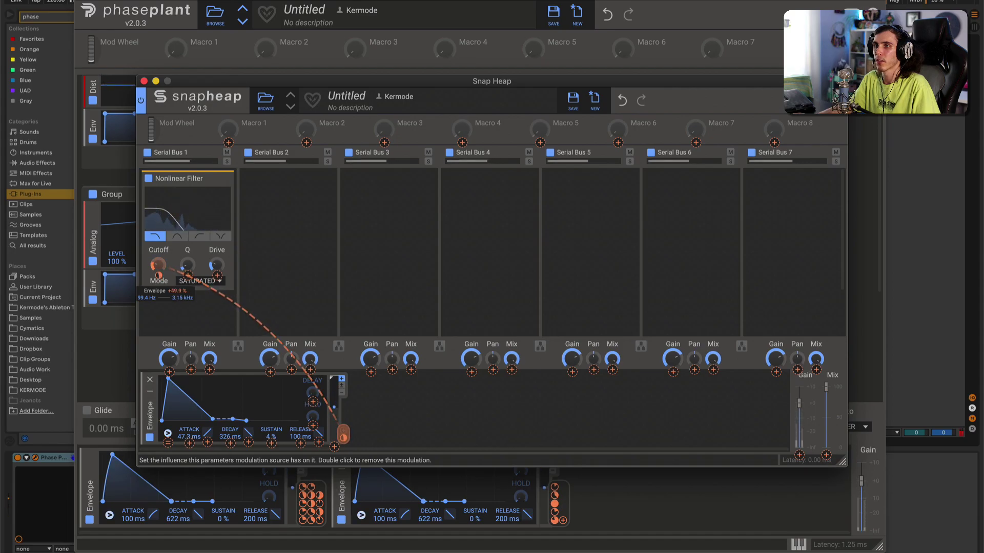
left_click_drag(158, 275, 159, 271)
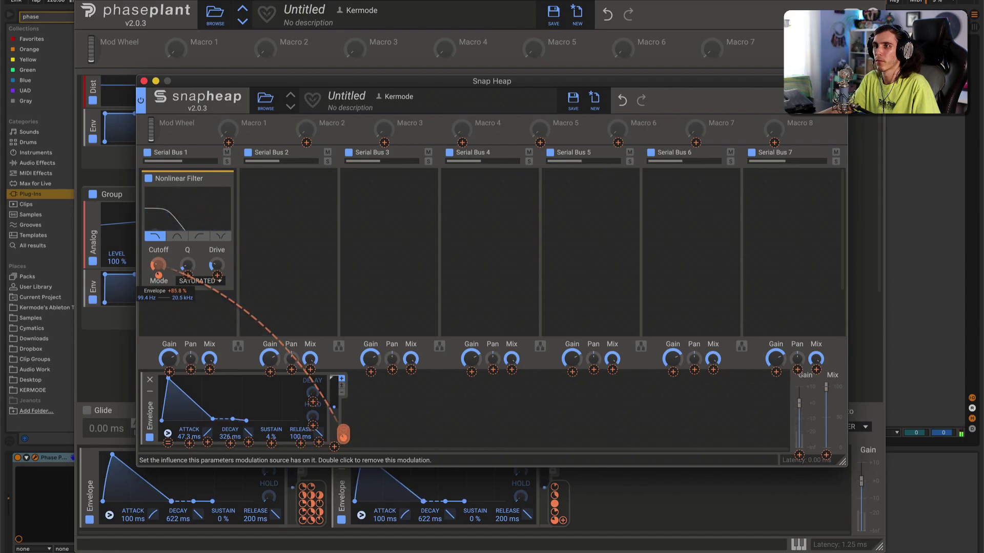
left_click(234, 342)
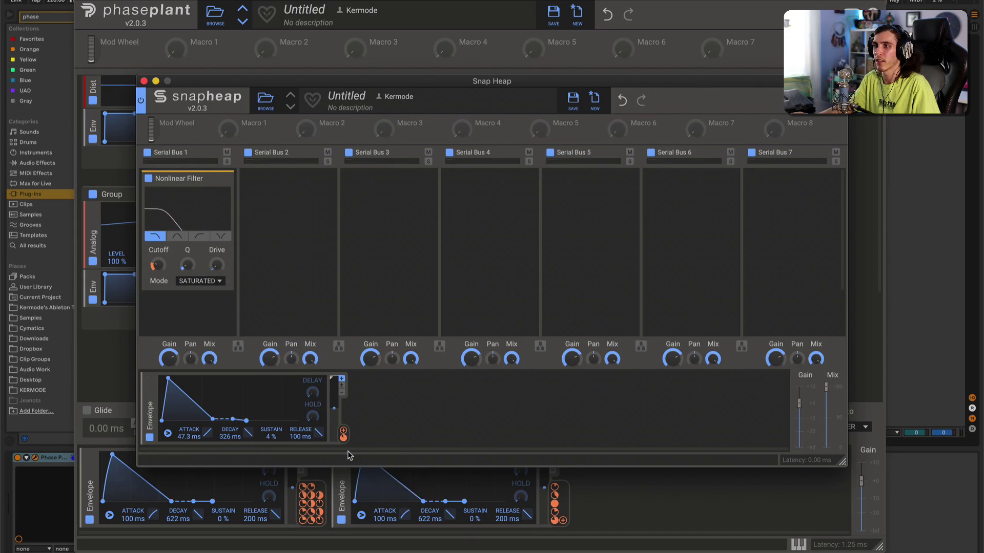
Modulate the Nonlinear Filter's Drive by about +50.9% and its Q by about +15.5% with the Snap Heap envelope
left_click(344, 435)
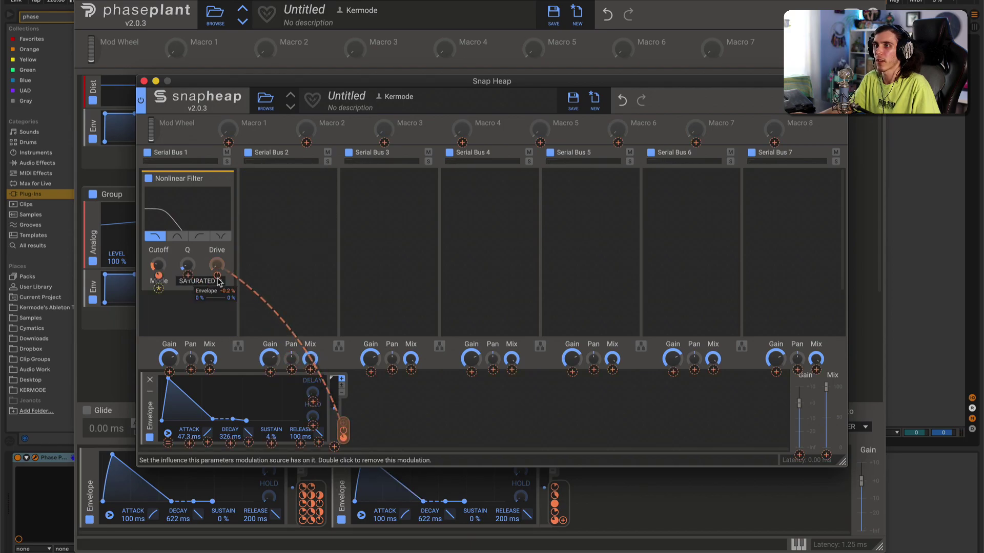
left_click_drag(217, 275, 217, 238)
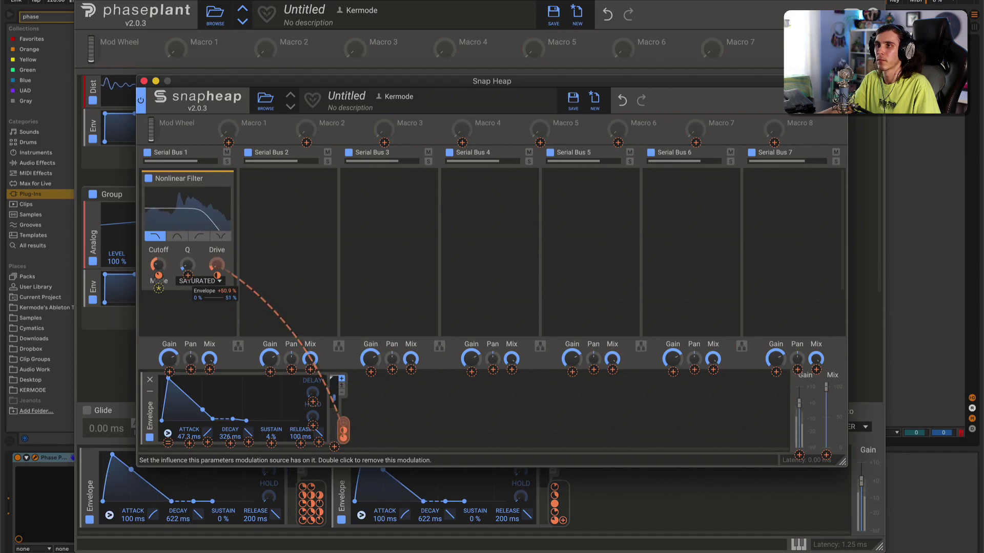
left_click_drag(188, 276, 188, 261)
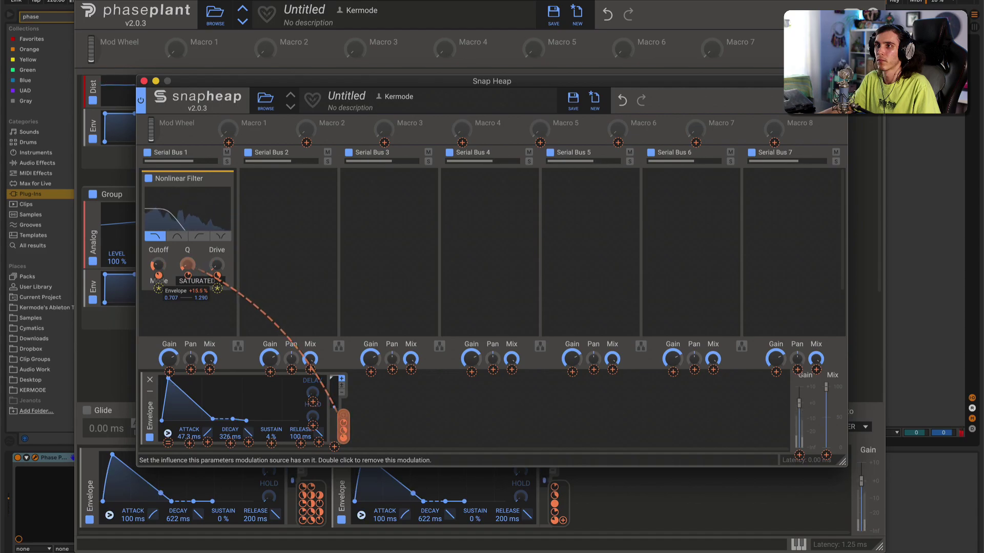
left_click(144, 353)
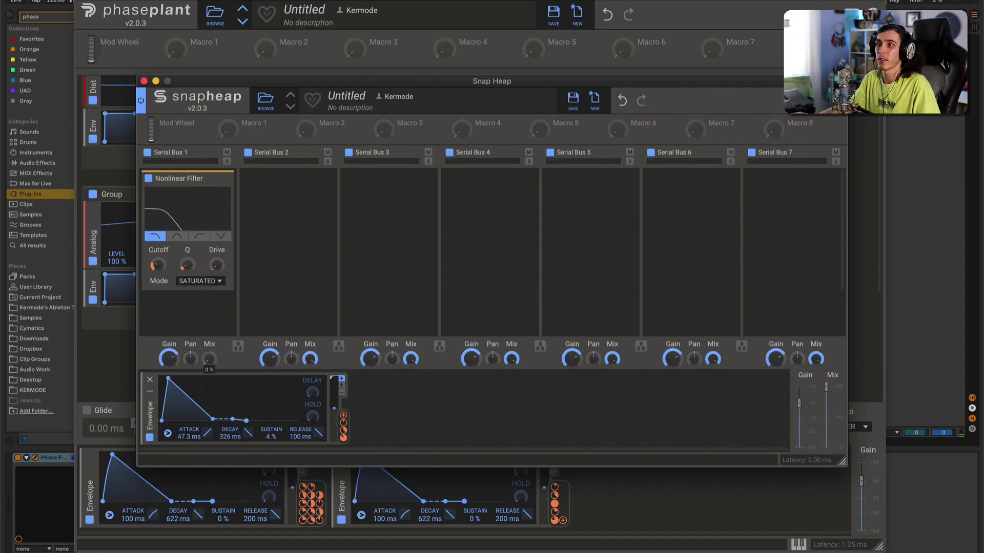
Keep Serial Bus 1's Mix at 100%, modulate it by about -9% with the Snap Heap envelope, and close the Snap Heap editor
left_click_drag(210, 358, 209, 339)
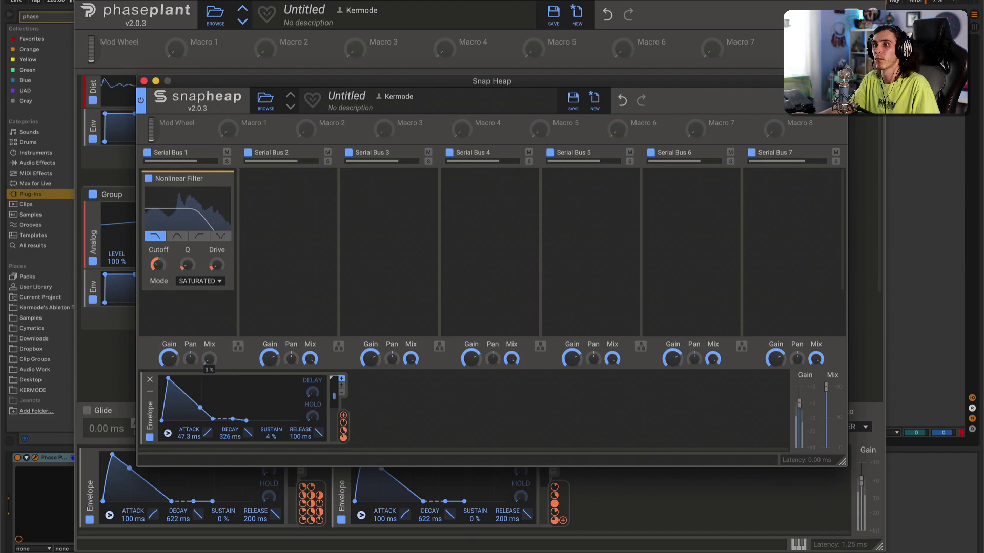
left_click(344, 421)
left_click(209, 370)
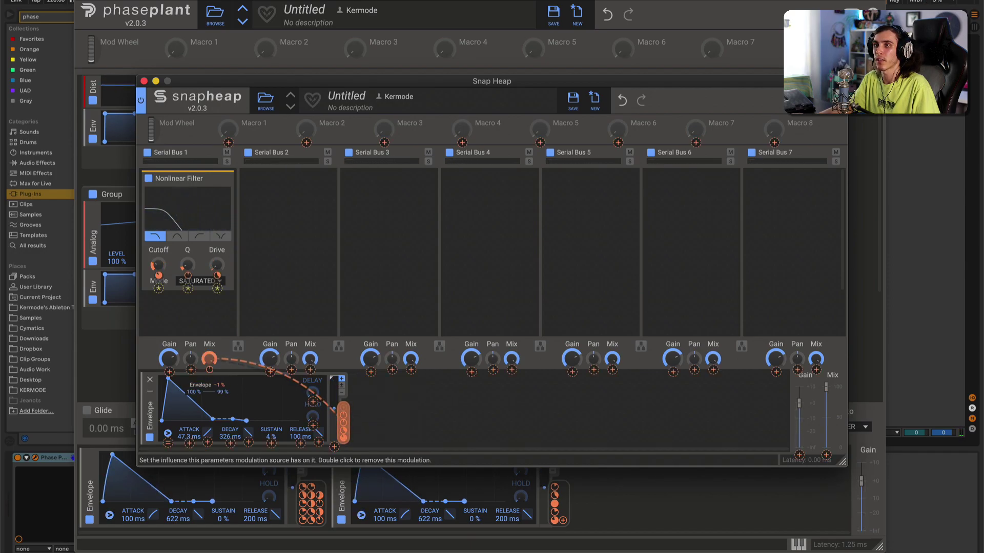
left_click_drag(209, 370, 209, 371)
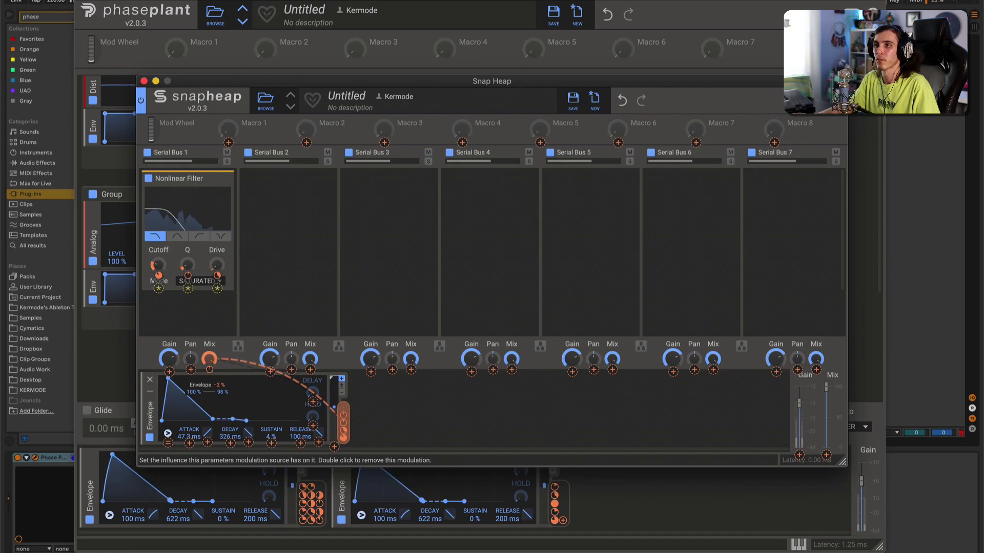
mouse_move(210, 369)
left_mouse_down()
mouse_move(209, 392)
mouse_move(209, 368)
left_mouse_up()
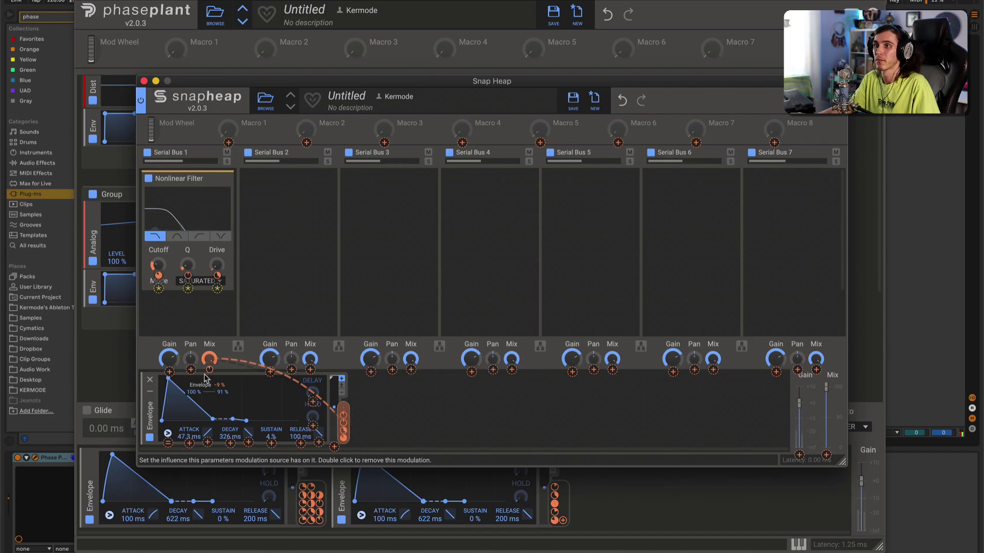
left_click(144, 81)
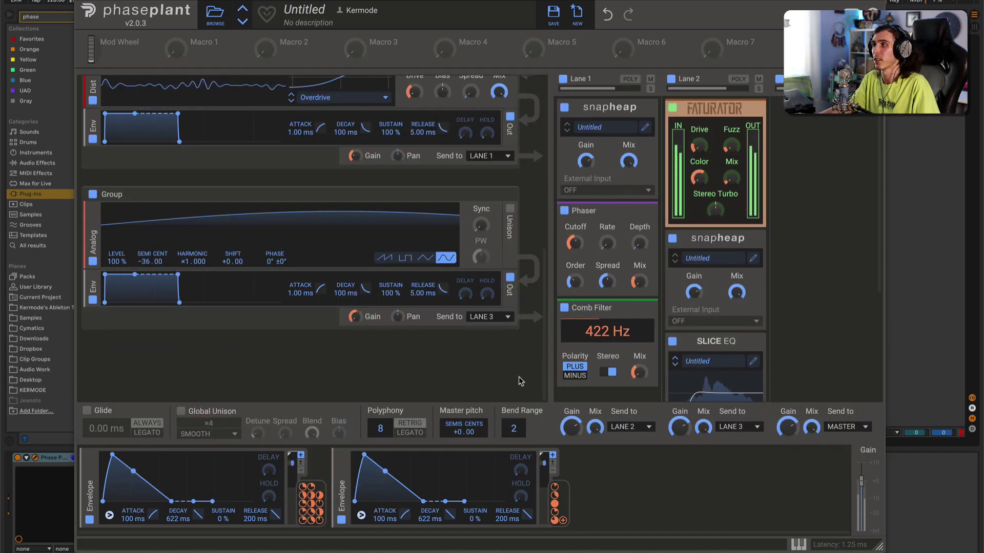
Collapse the Snap Heap effect in Lane 2
scroll(709, 259, "down", 1)
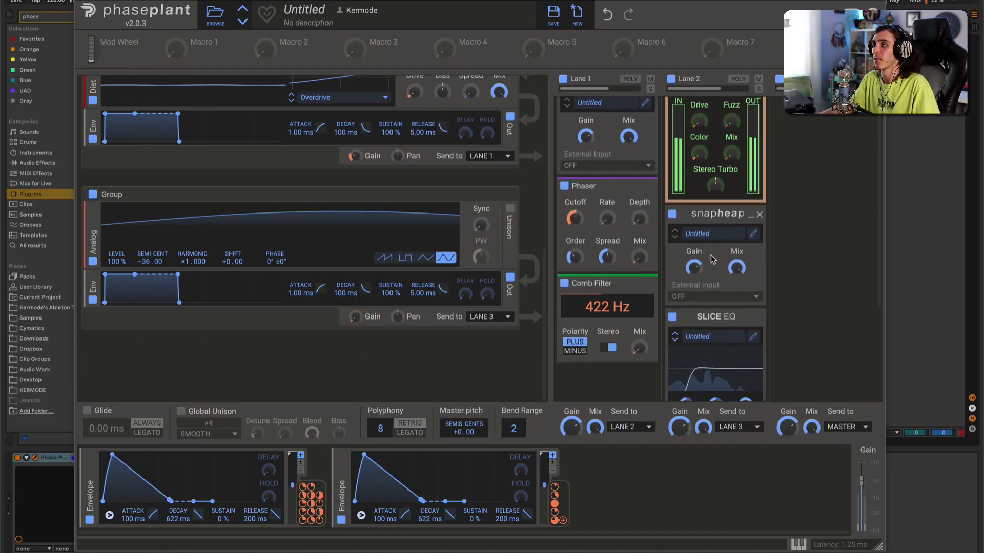
left_click(750, 215)
Insert a Phase Distortion effect after Snap Heap in Lane 2 and modulate its Tone with the second envelope
left_click(740, 224)
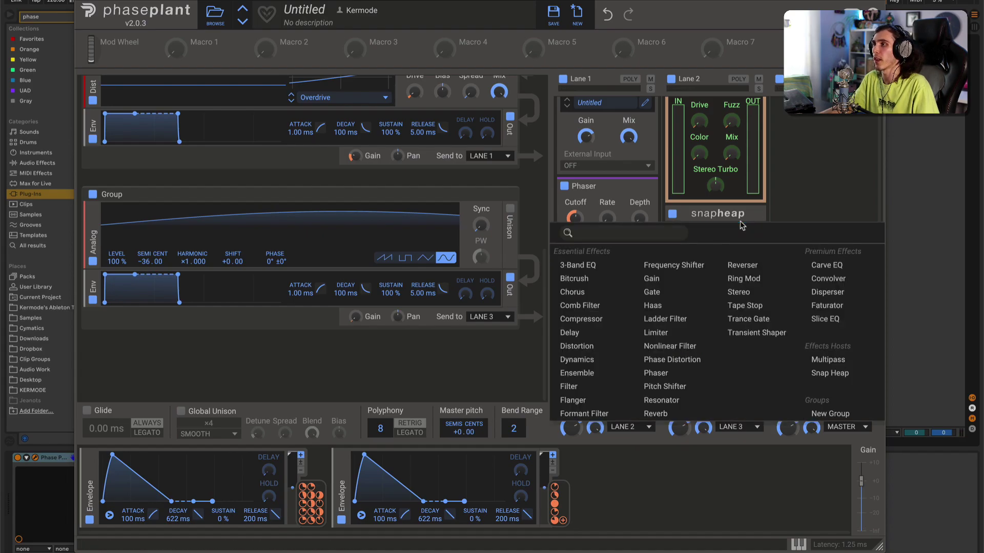
left_click(672, 360)
left_click(563, 521)
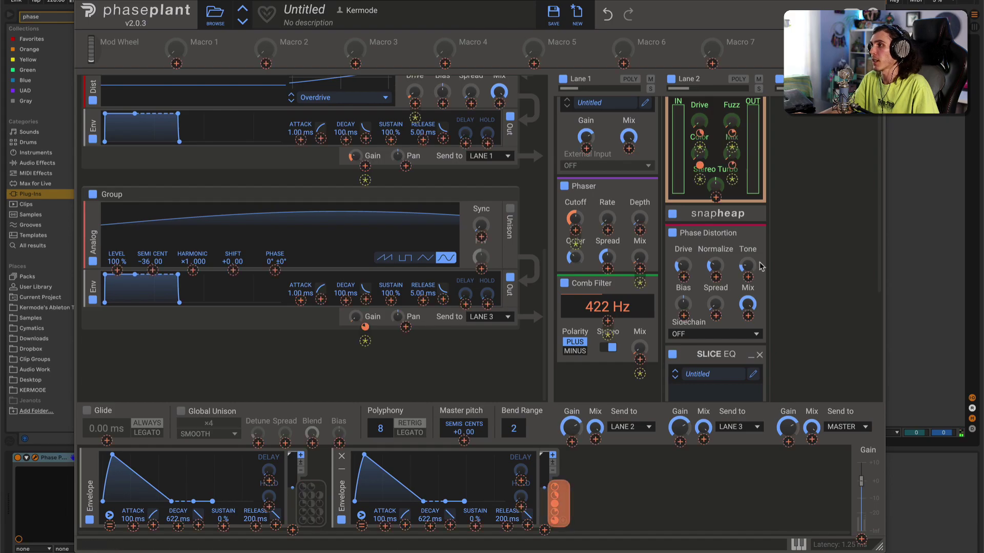
mouse_move(748, 278)
left_mouse_down()
mouse_move(748, 257)
mouse_move(748, 275)
left_mouse_up()
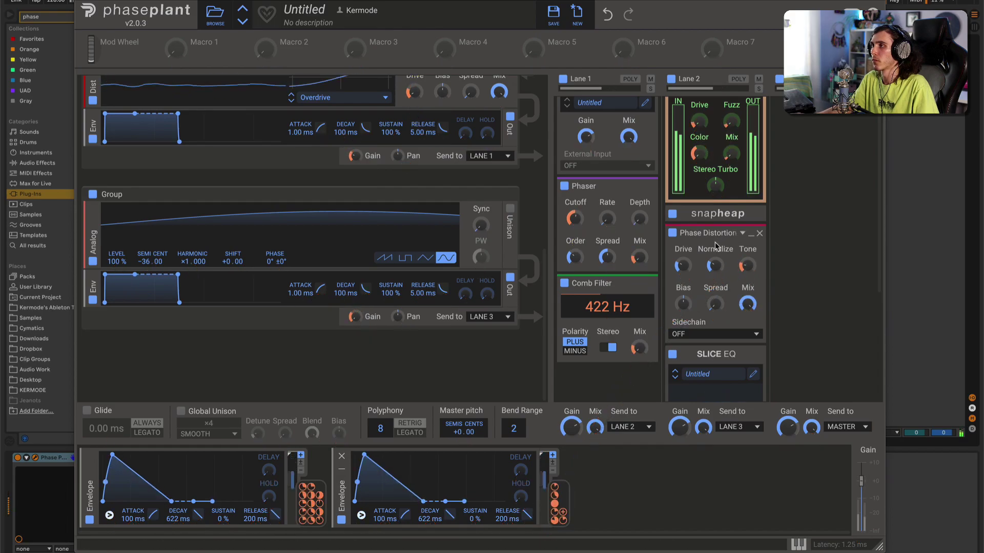
Set Phase Distortion's Spread to about 13°, turn Normalize fully down, and lower Drive to 0%
left_click_drag(720, 306, 721, 306)
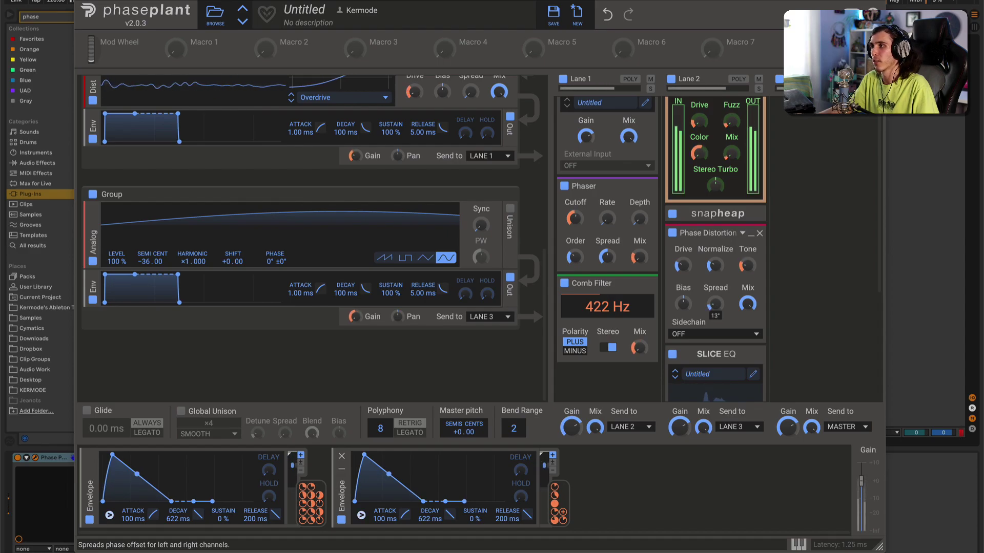
left_click_drag(721, 306, 716, 318)
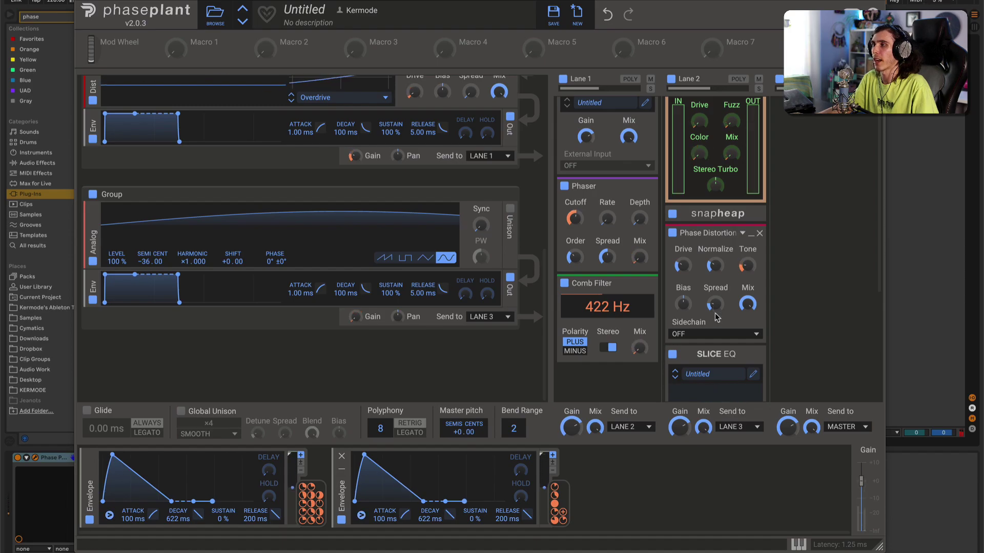
scroll(713, 246, "down", 1)
left_click_drag(715, 240, 682, 225)
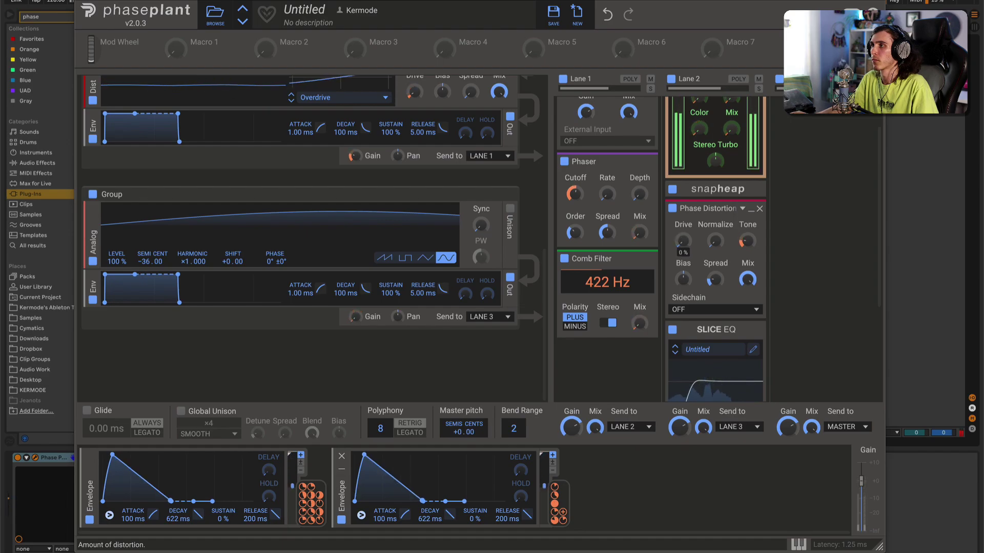
Modulate Phase Distortion's Drive with the second envelope and lower its Mix to about 47%
left_click(562, 514)
mouse_move(683, 253)
left_mouse_down()
mouse_move(683, 230)
mouse_move(683, 240)
left_mouse_up()
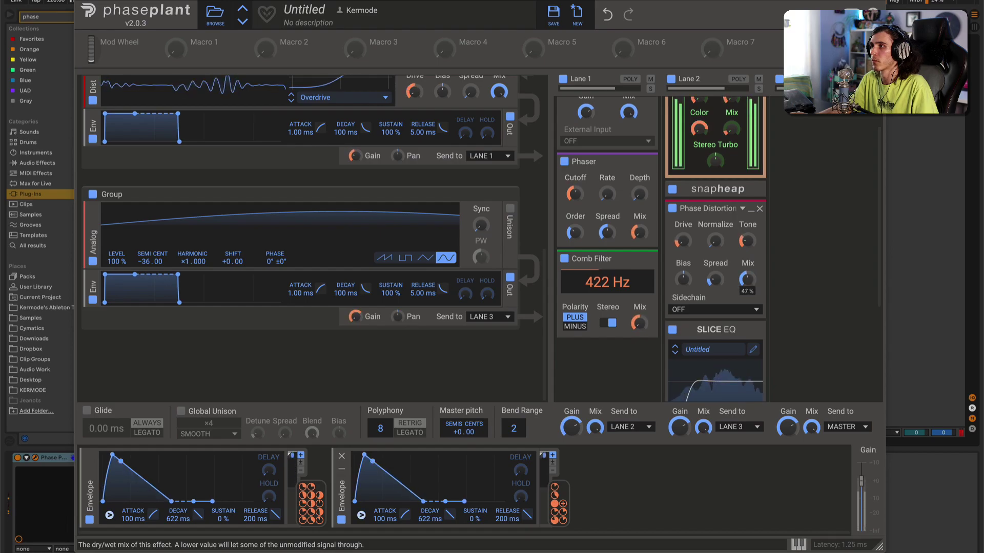
left_click_drag(557, 505, 749, 252)
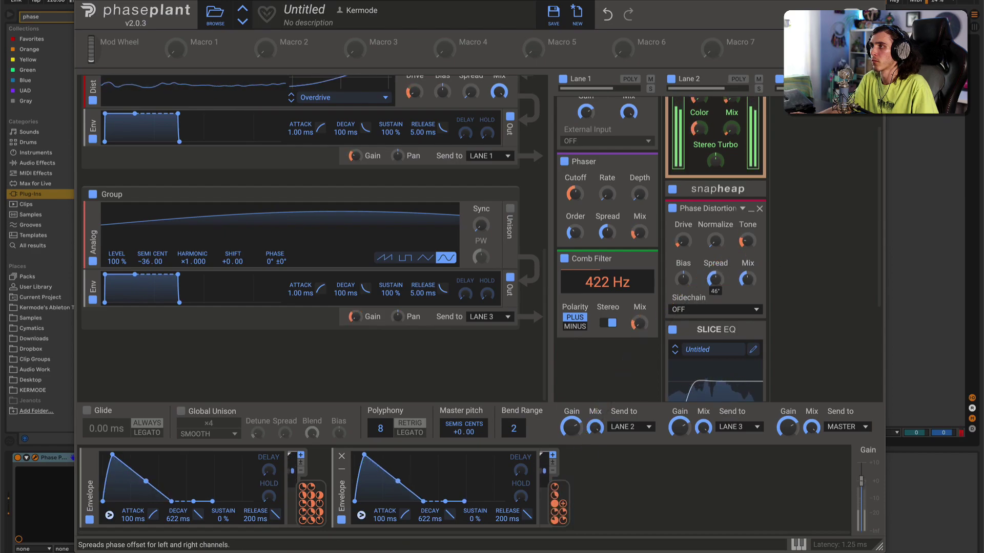
mouse_move(684, 253)
left_mouse_down()
mouse_move(684, 222)
mouse_move(684, 240)
left_mouse_up()
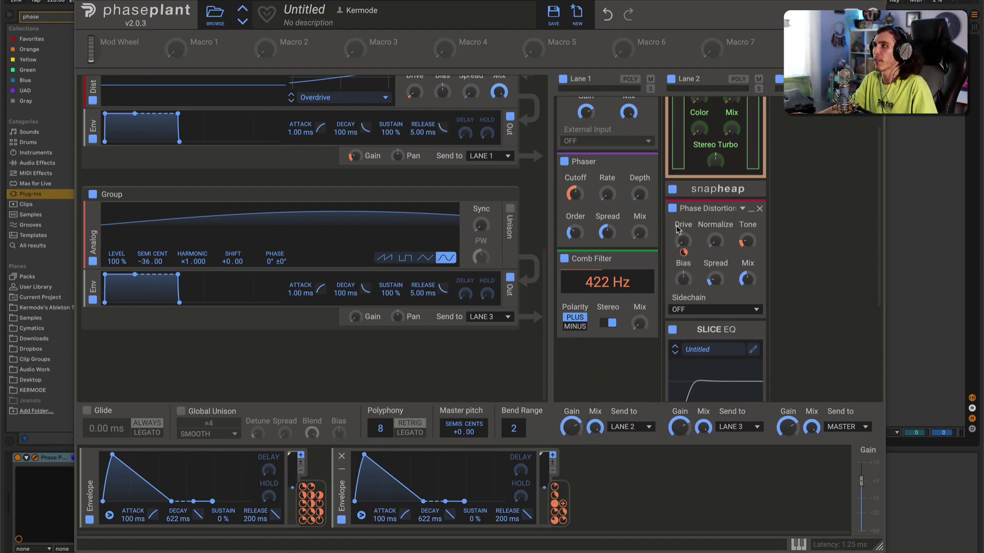
Adjust Phase Distortion's Drive modulation and modulate its Bias with the second envelope
left_click_drag(684, 253, 683, 282)
double_click(684, 281)
left_click_drag(558, 505, 683, 291)
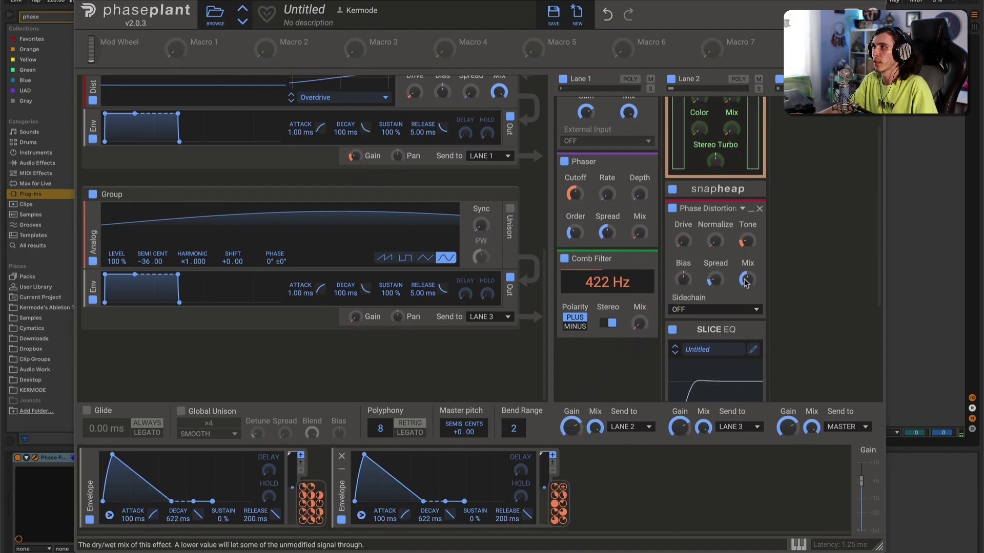
Turn Phase Distortion's Mix down to 0% and modulate it with the second envelope
left_click_drag(748, 280, 748, 295)
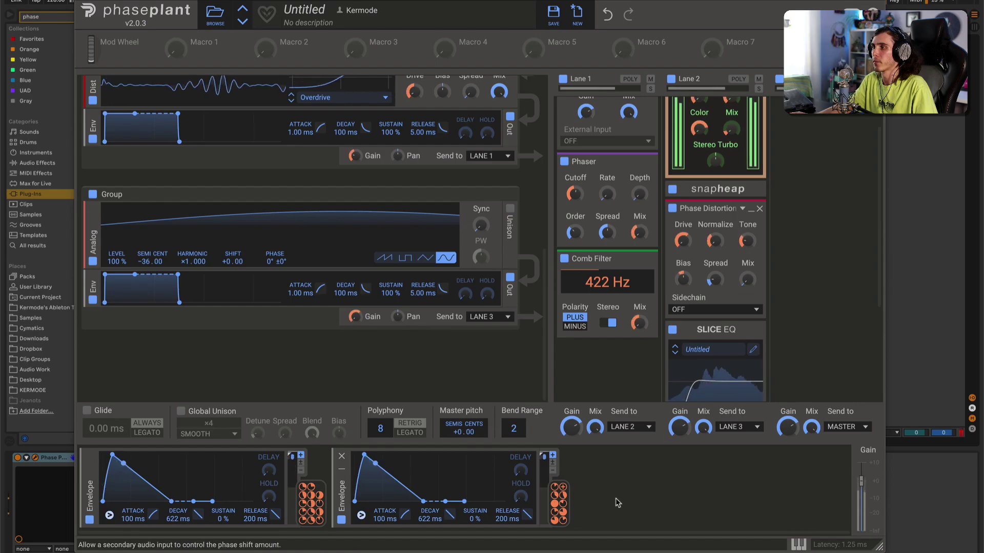
left_click(562, 488)
left_click(747, 292)
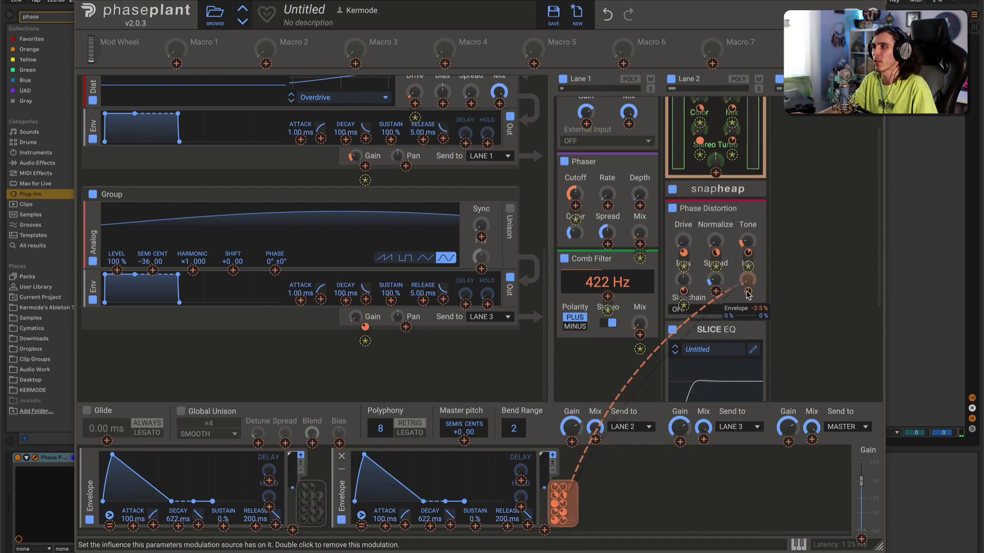
left_click_drag(748, 291, 748, 275)
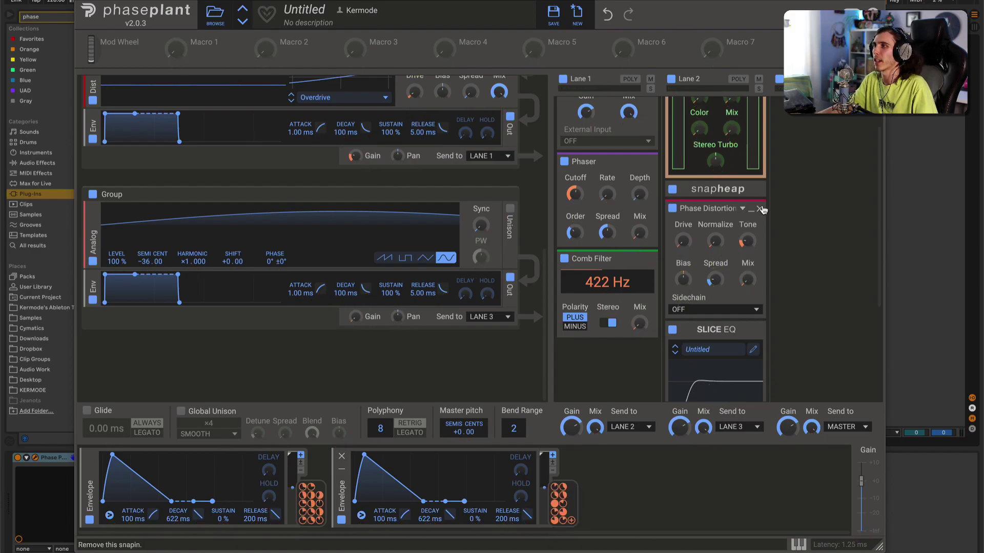
Remove the Phase Distortion effect from Lane 2
left_click(759, 208)
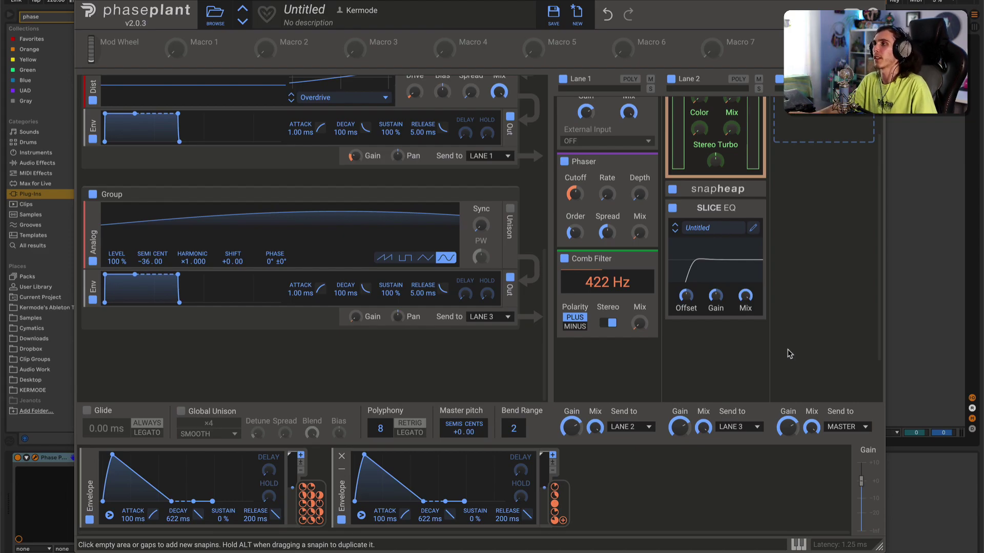
Add a Dynamics effect to Lane 3 and set its downward compression ratio to 1.7:1
scroll(791, 302, "up", 2)
scroll(803, 170, "up", 2)
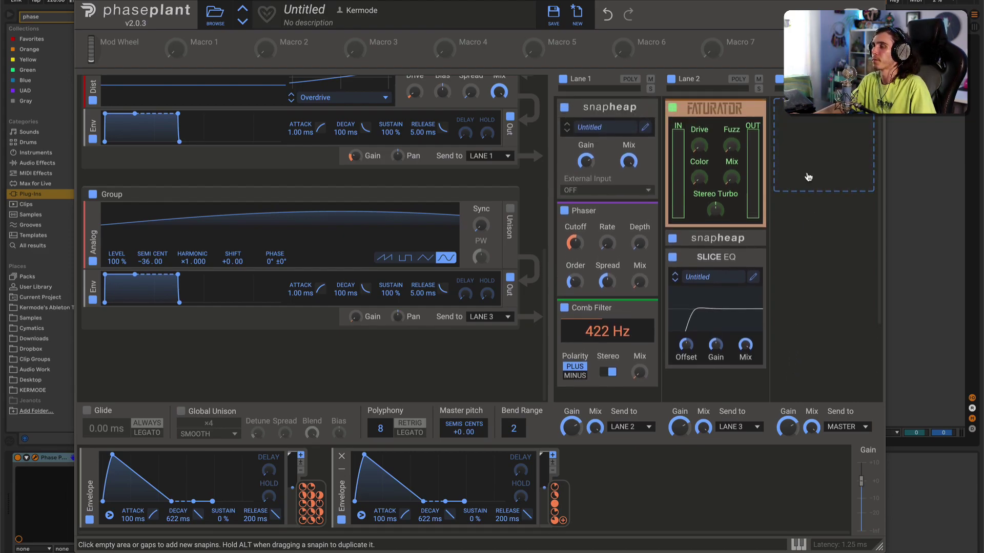
left_click(817, 144)
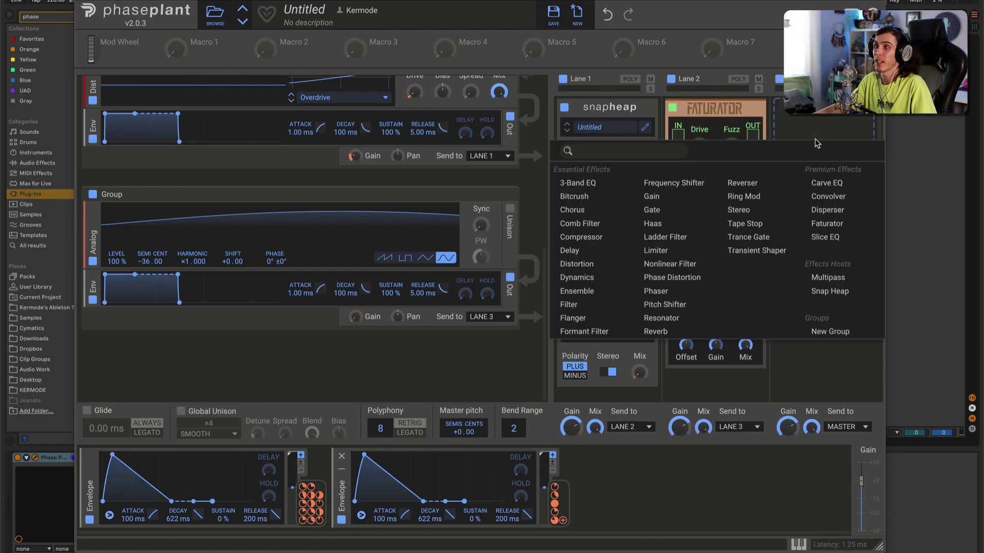
left_click(592, 279)
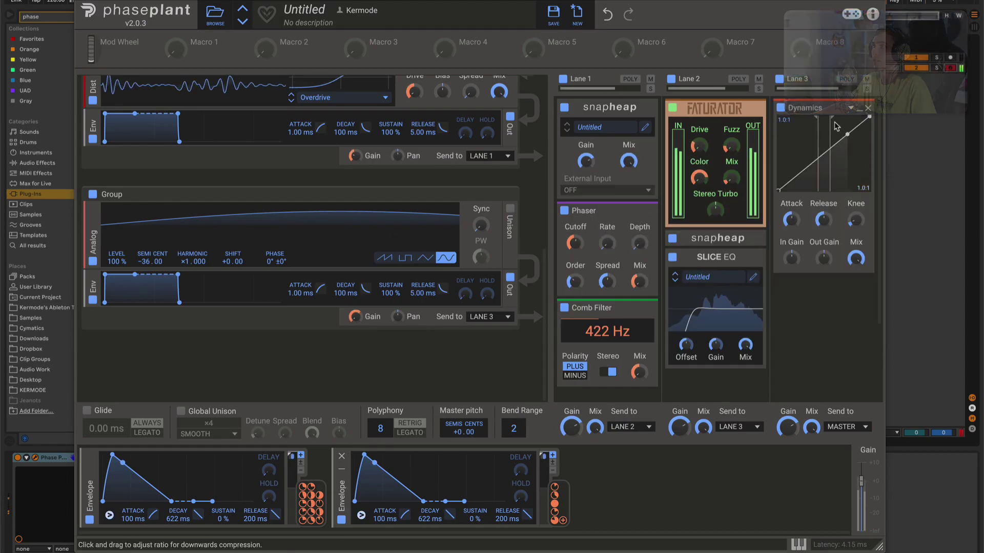
mouse_move(854, 119)
left_mouse_down()
mouse_move(837, 119)
mouse_move(872, 134)
mouse_move(840, 122)
left_mouse_up()
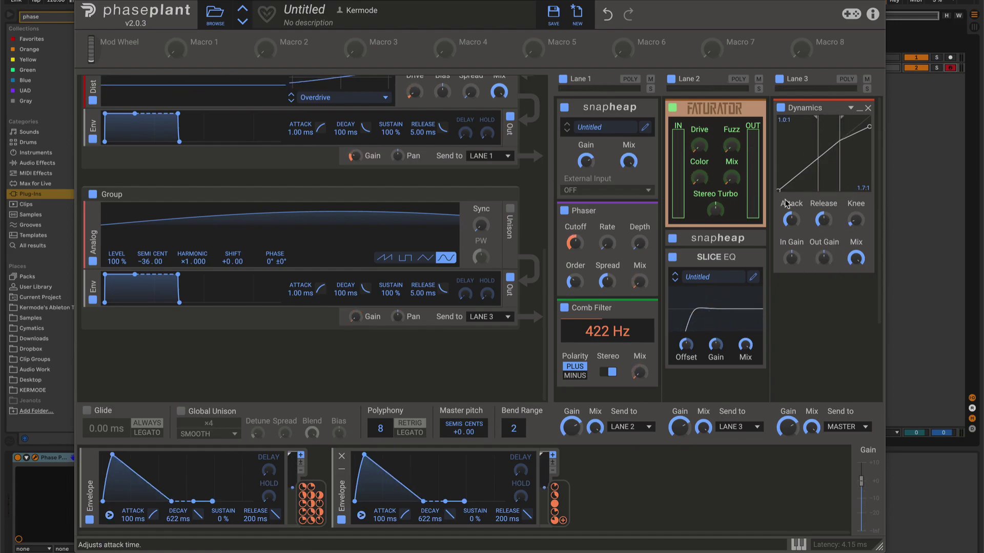
Set Dynamics' upward compression to a 1:4.9 ratio with a threshold of about -17.2 dB, and shorten its Attack and Release
left_click_drag(780, 191, 823, 225)
left_click_drag(815, 117, 833, 116)
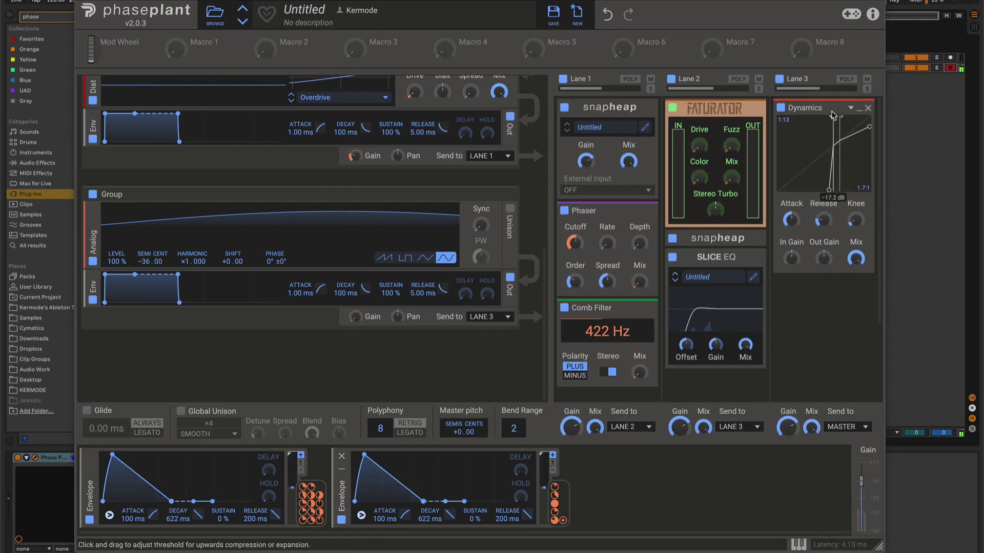
left_click_drag(829, 190, 792, 229)
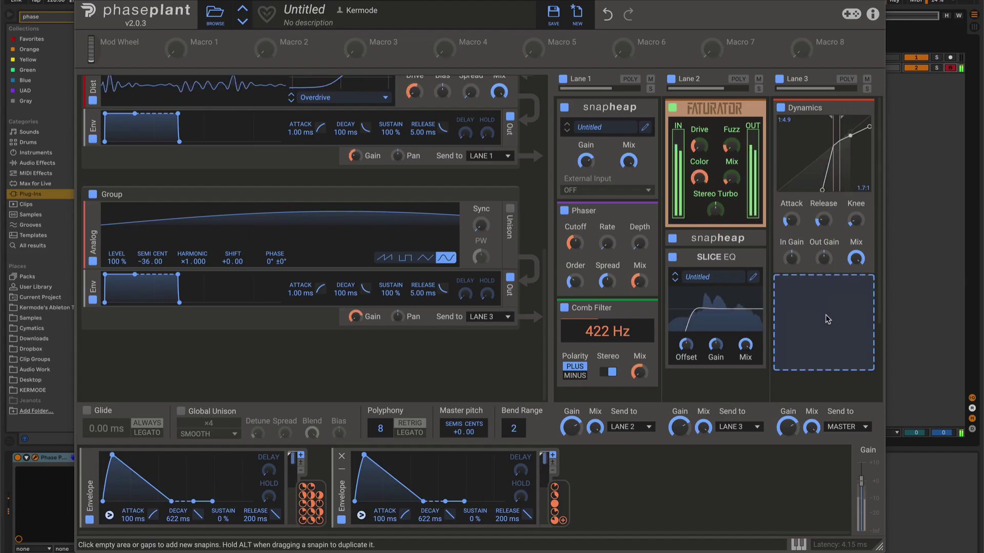
Add a Transient Shaper below Dynamics in Lane 3 and raise its Attack to about 59%
left_click(825, 309)
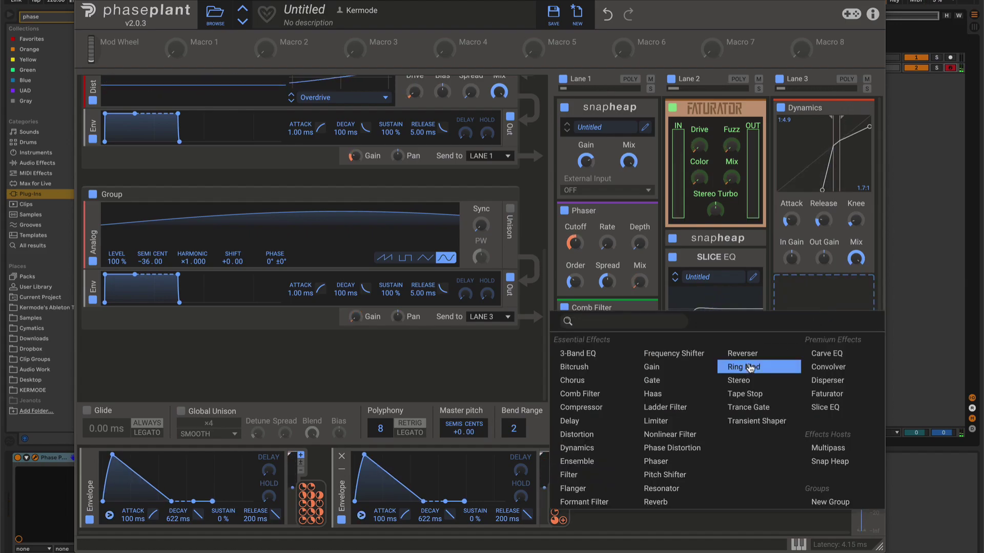
left_click(753, 422)
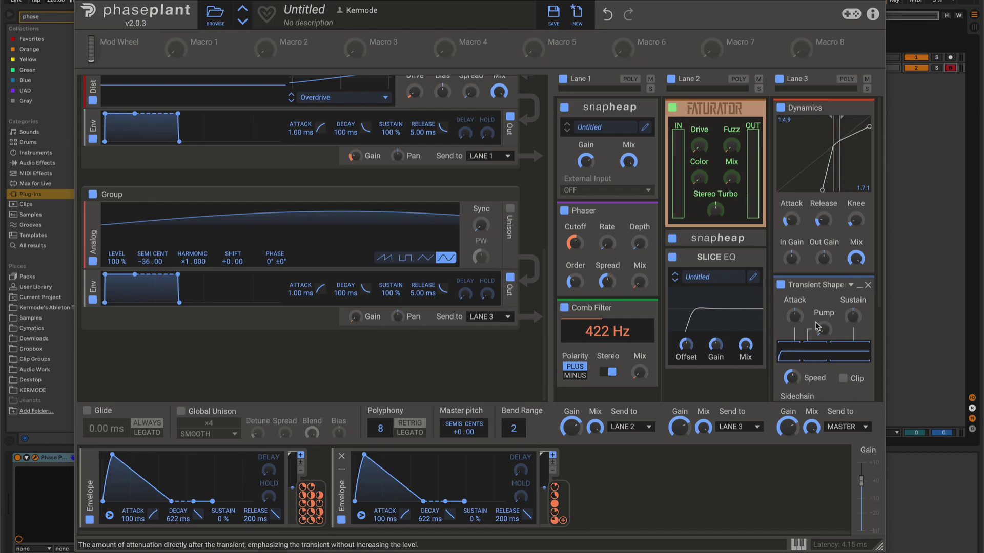
left_click_drag(797, 321, 797, 302)
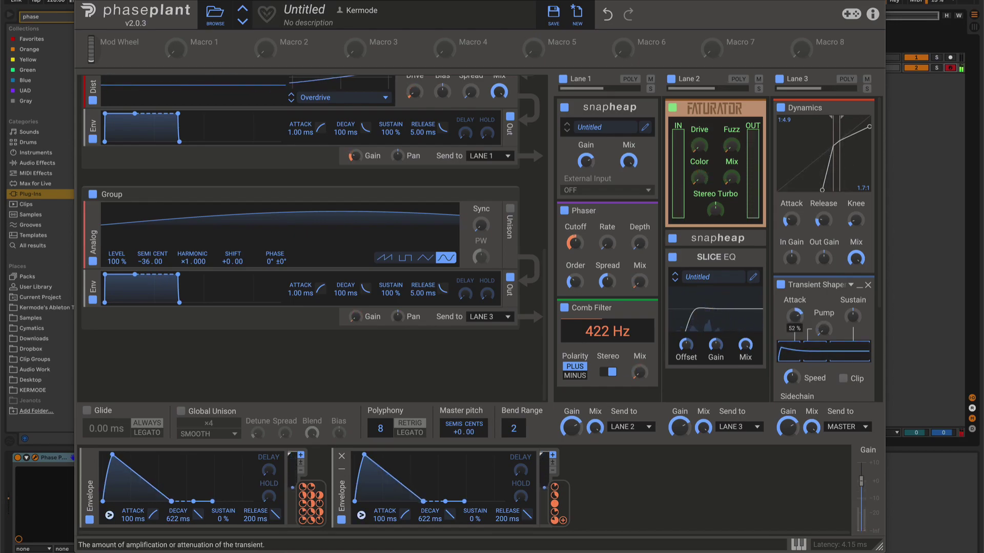
left_click_drag(795, 317, 795, 313)
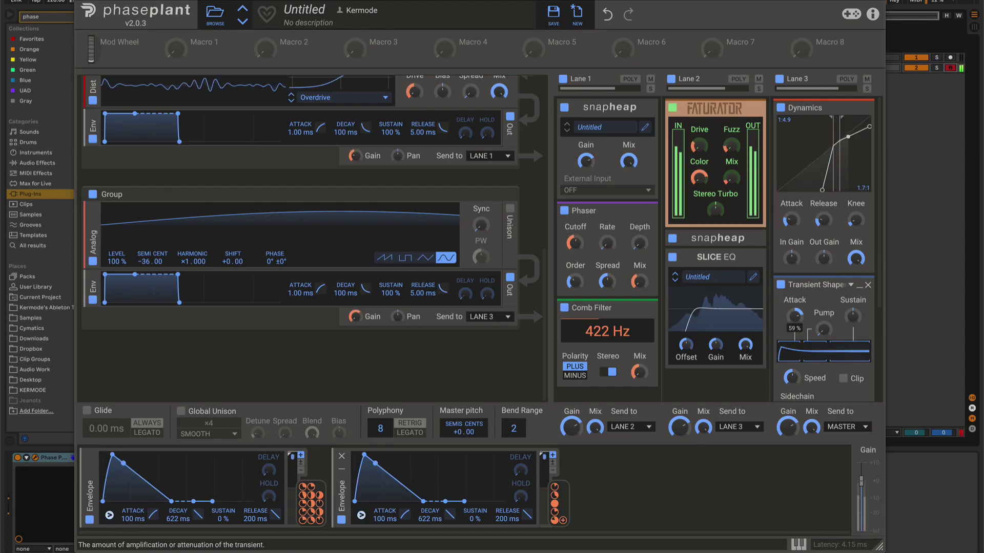
Bypass and re-enable Dynamics and the Transient Shaper in Lane 3 to compare the processed and unprocessed sound
scroll(823, 325, "down", 3)
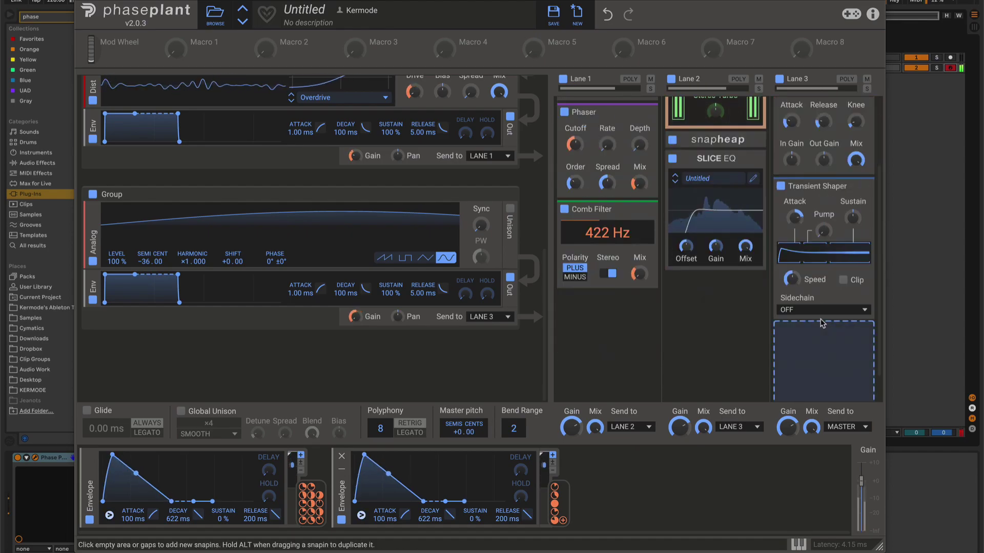
scroll(824, 326, "up", 3)
left_click(780, 284)
left_click(781, 108)
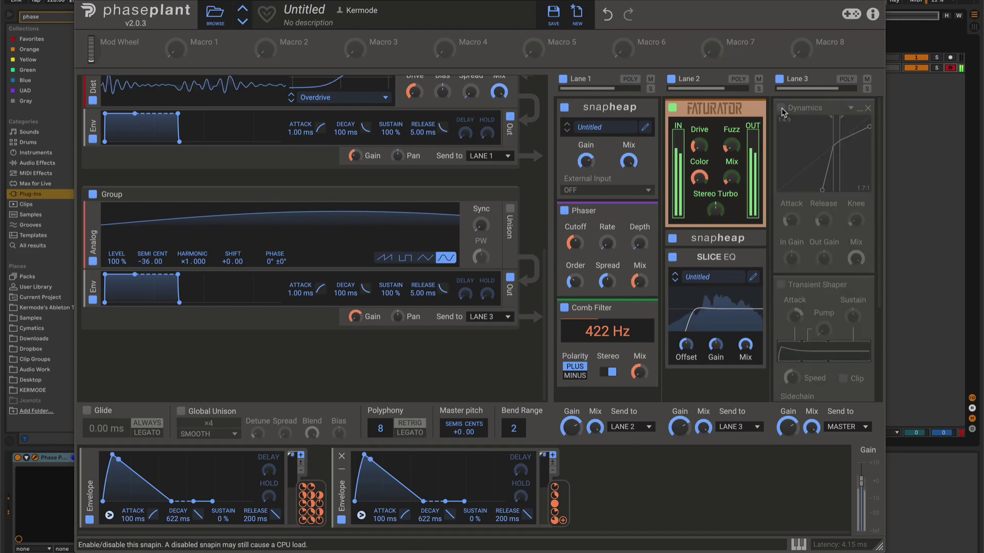
left_click(781, 108)
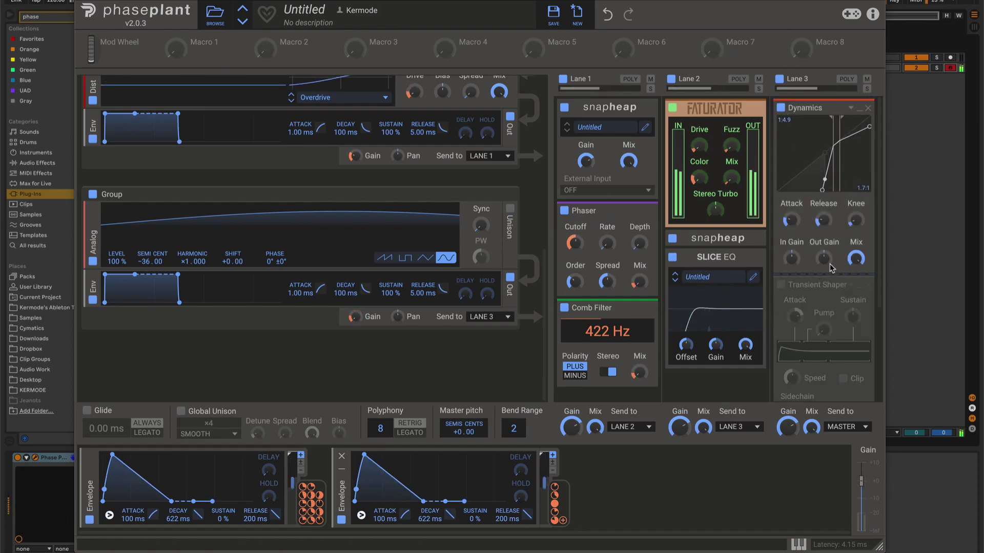
left_click(780, 285)
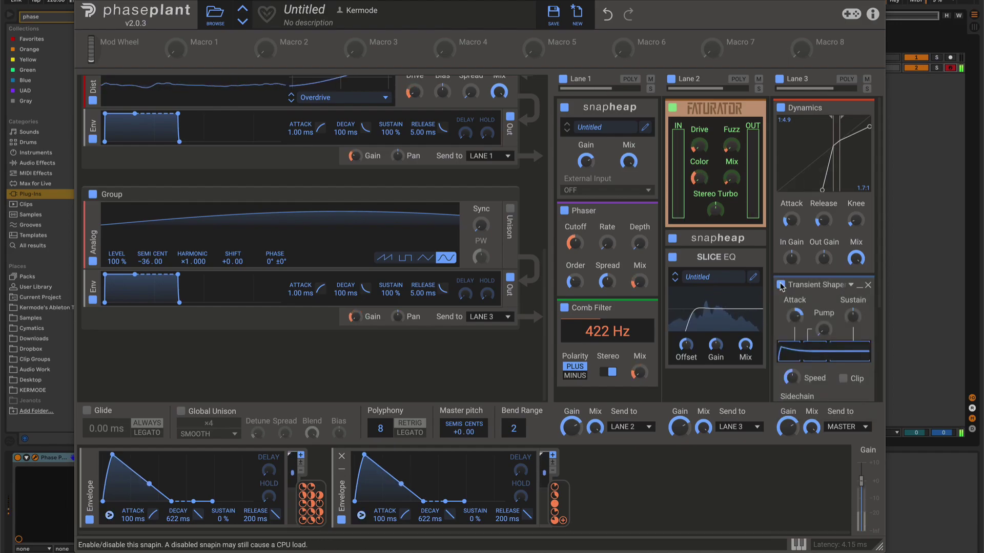
Modulate Dynamics' Mix with the second envelope and set its base Mix to about 30%
left_click_drag(855, 258, 856, 288)
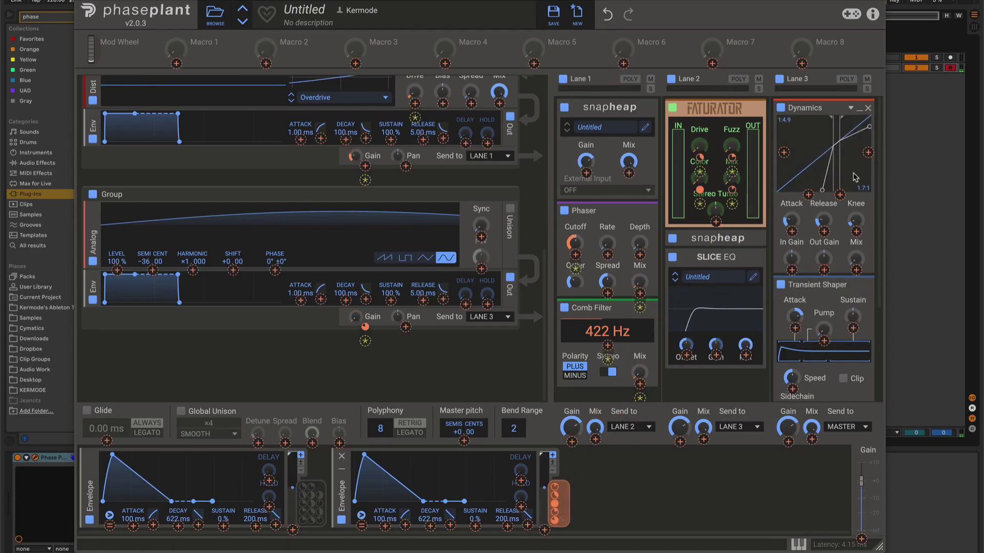
left_click(856, 271)
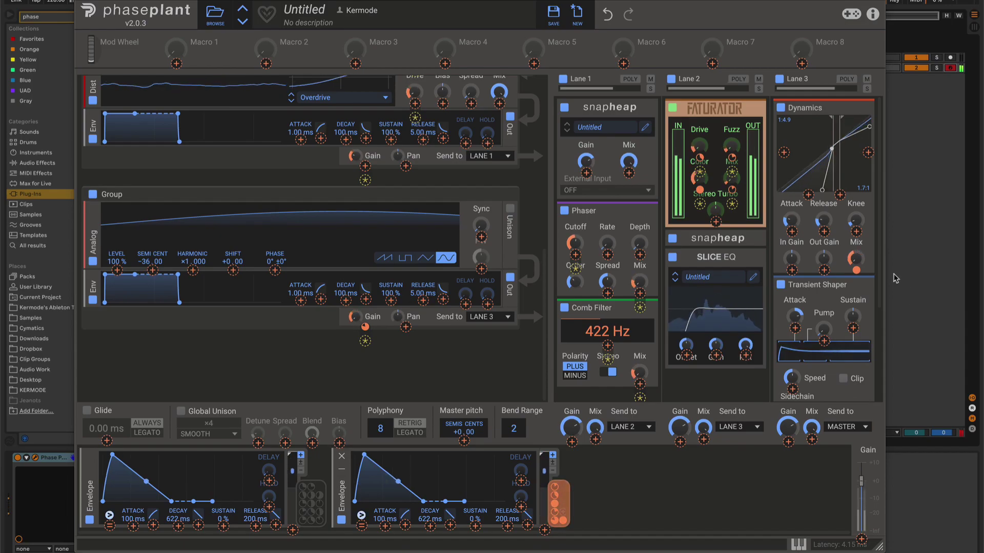
left_click(853, 215)
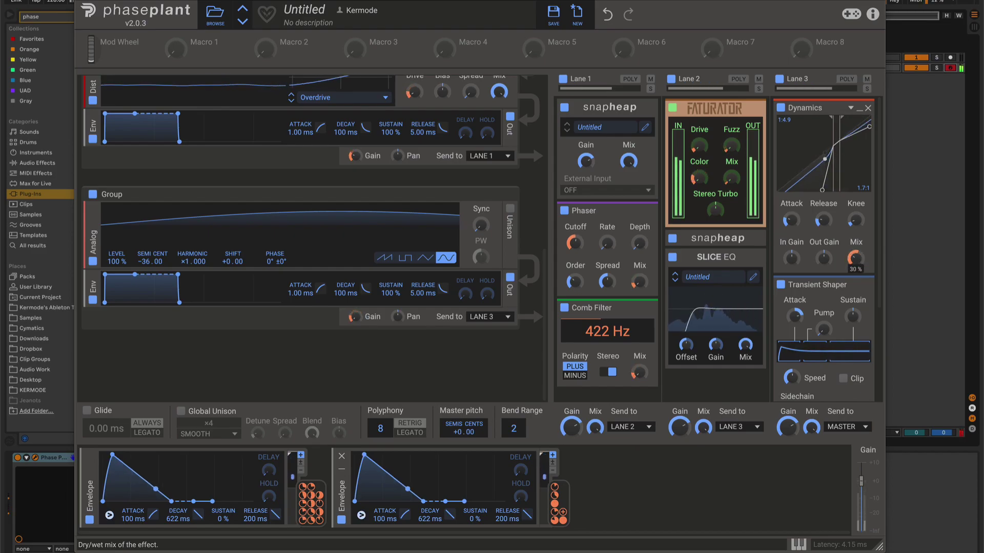
Raise the Transient Shaper's Sustain slightly and set its Speed to about 44%
left_click_drag(823, 330, 853, 310)
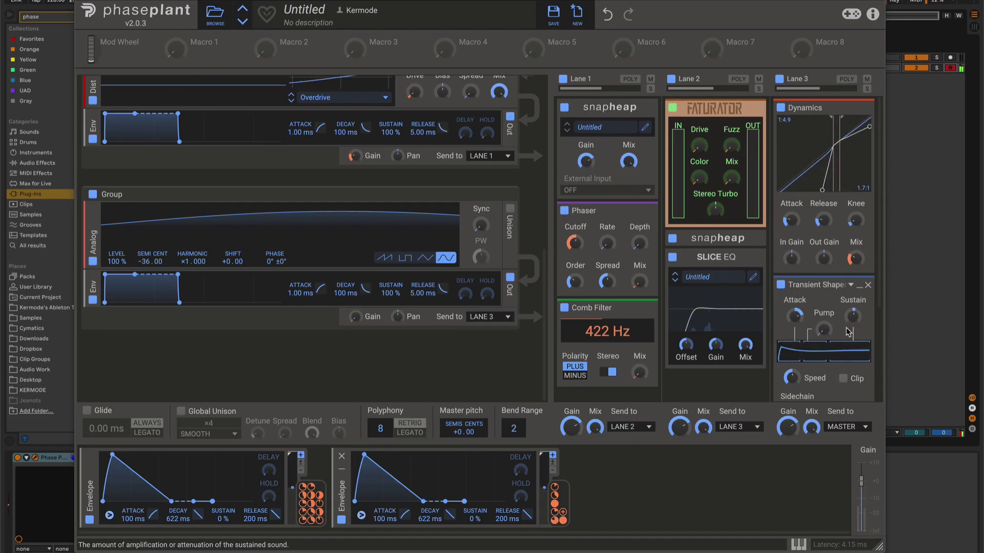
scroll(844, 327, "down", 5)
left_click_drag(792, 244, 791, 240)
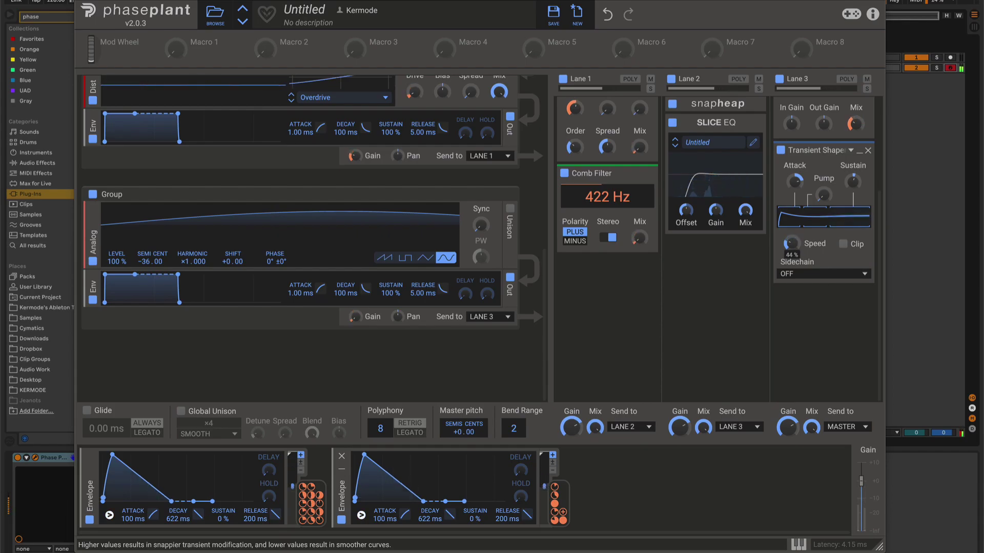
Compare the Transient Shaper with Clip on and off, leaving Clip disabled
left_click(846, 244)
left_click(845, 245)
left_click(845, 244)
left_click(845, 244)
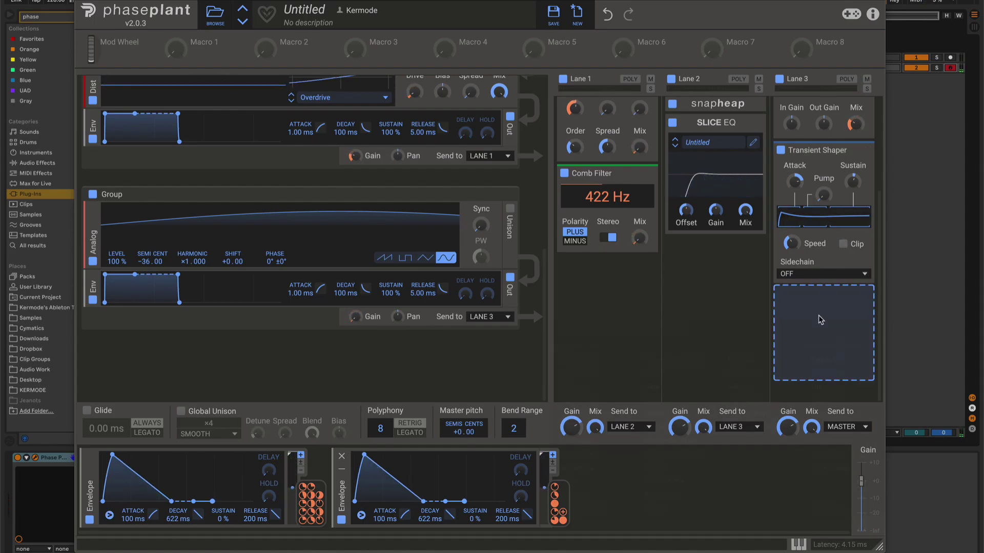
Add a Distortion after the Transient Shaper in Lane 3, with its Dynamics at 100% and Mix at about 52%
left_click(819, 319)
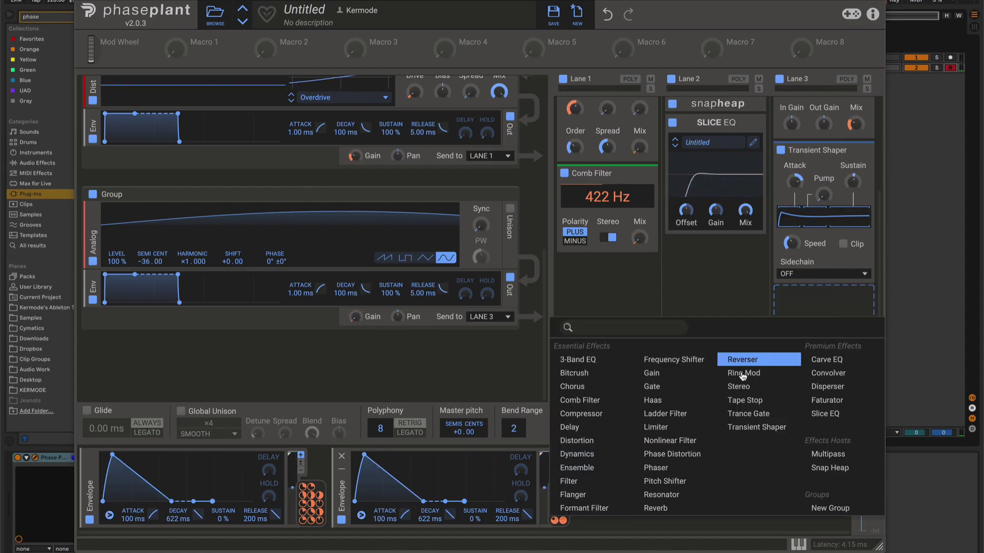
left_click(573, 444)
scroll(812, 314, "down", 3)
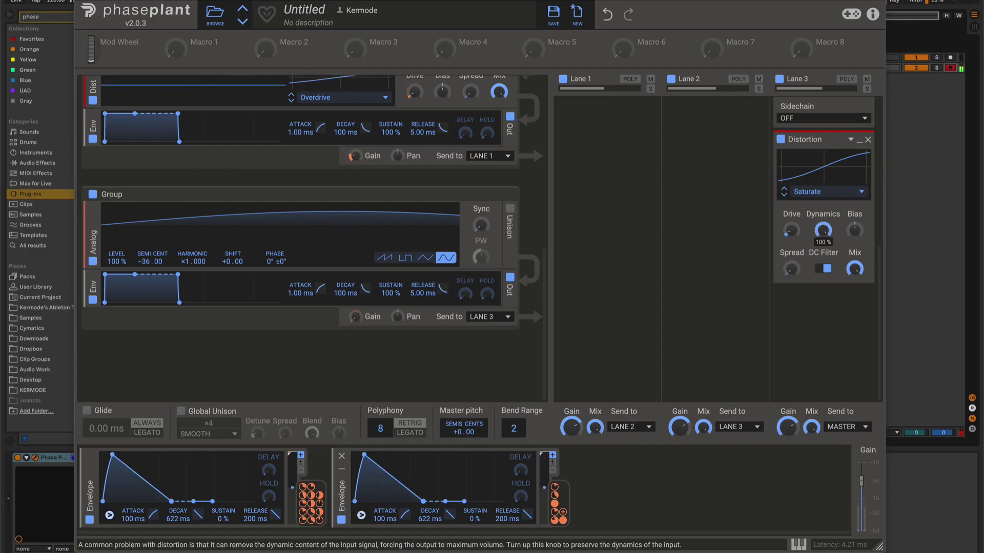
left_click_drag(854, 267, 854, 270)
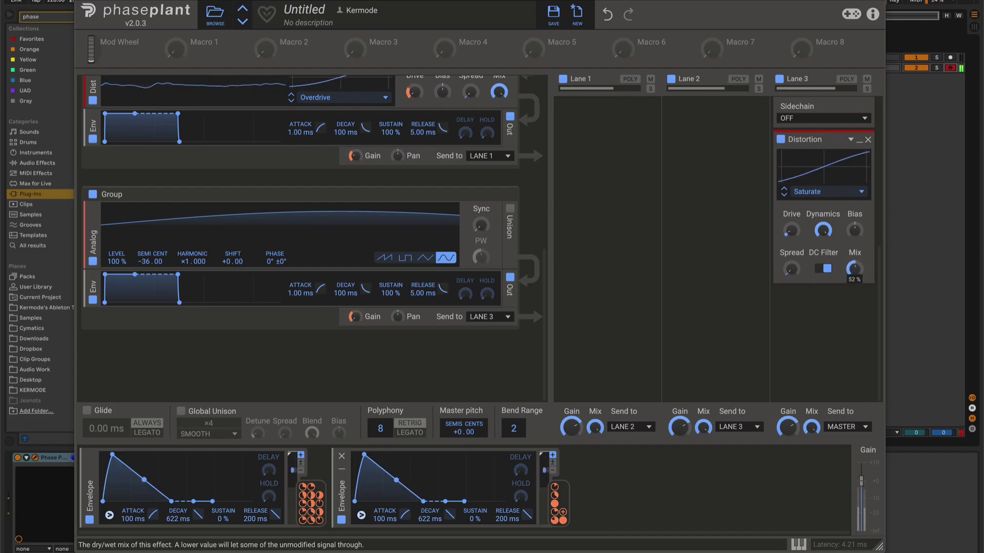
Insert a 3-Band EQ before the Distortion in Lane 3 and modulate its High gain with the second envelope by about 23%
left_click(822, 131)
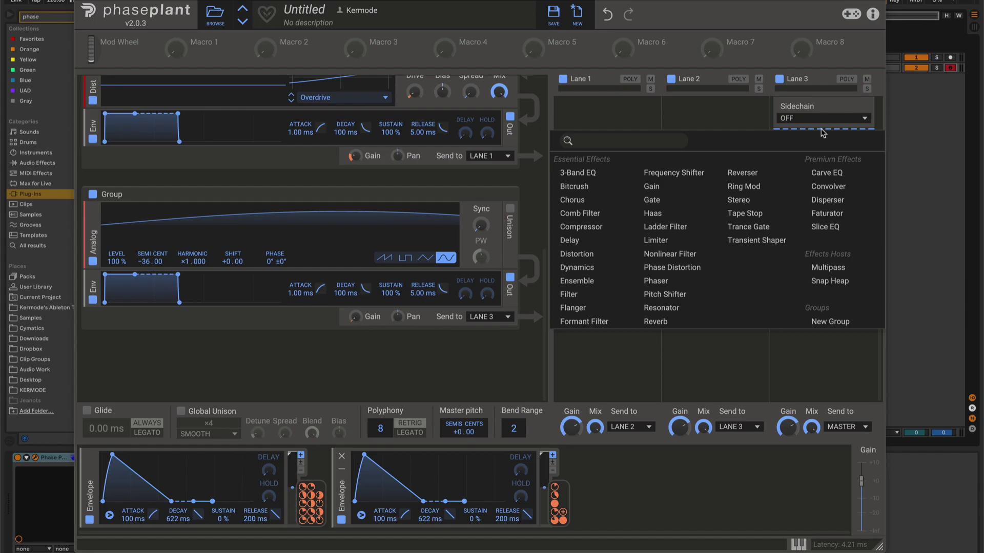
left_click(578, 173)
left_click_drag(559, 505, 856, 225)
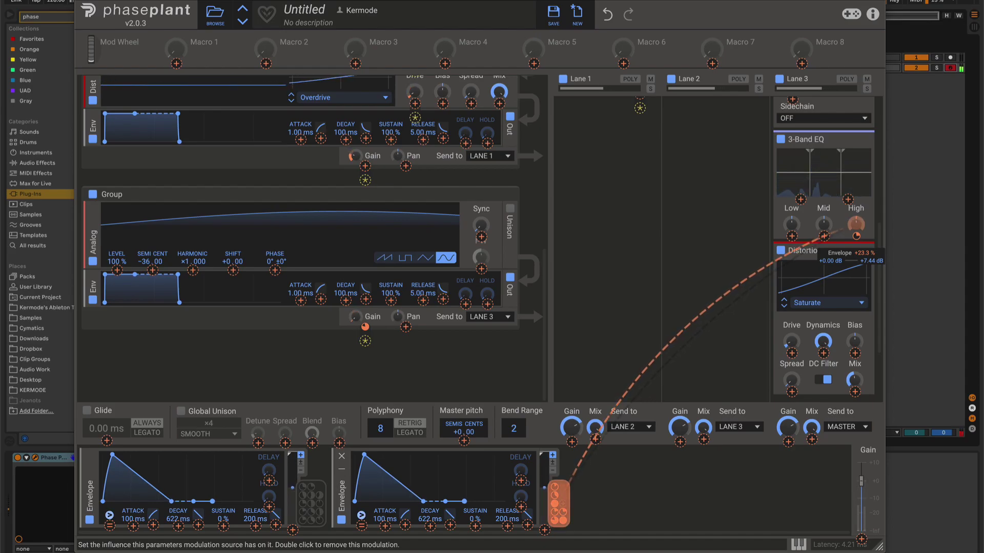
left_click_drag(856, 236, 839, 240)
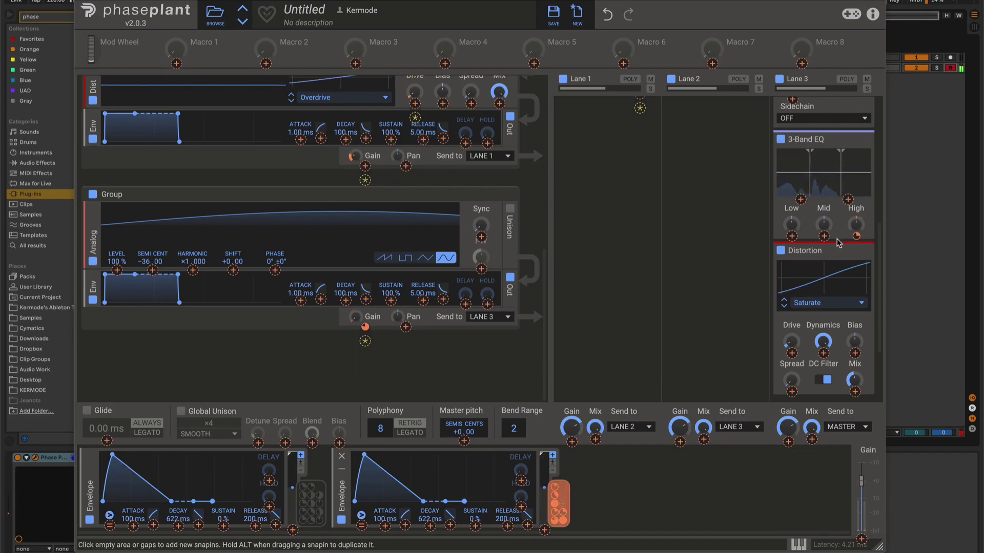
Insert a Slice EQ before the Distortion, with a peak of about 2.6 dB near 1.7 kHz and a 5.4 dB cut near 3 kHz
left_click(840, 240)
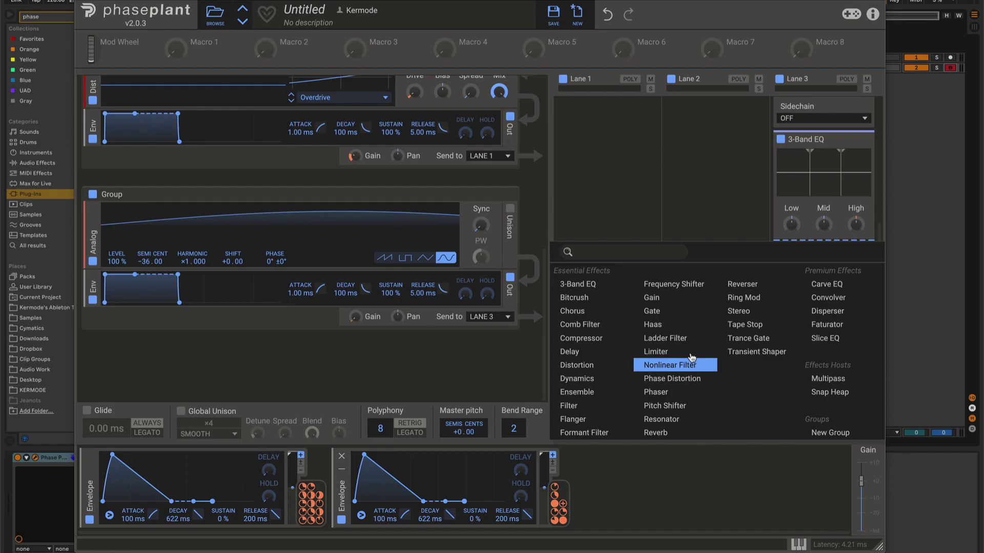
left_click(825, 339)
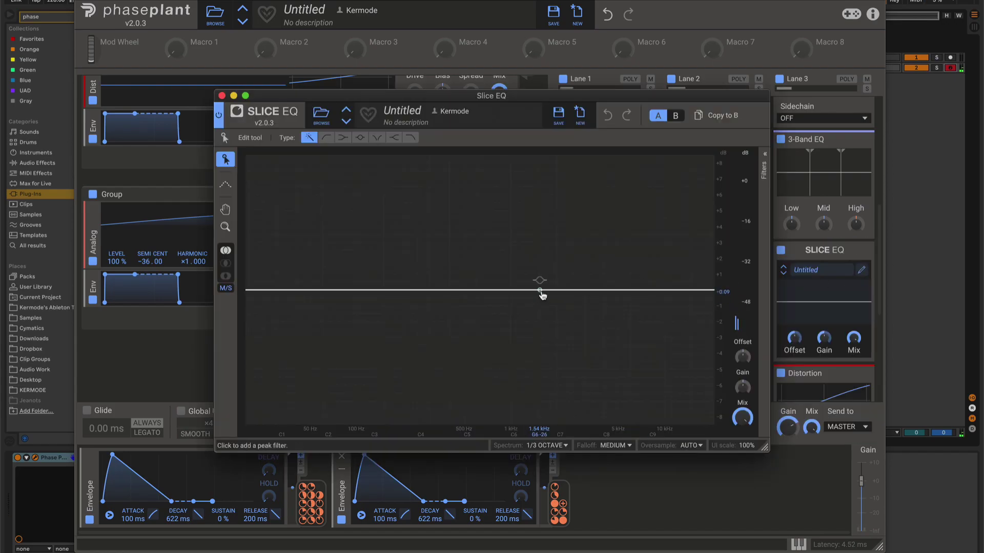
left_click_drag(555, 296, 544, 359)
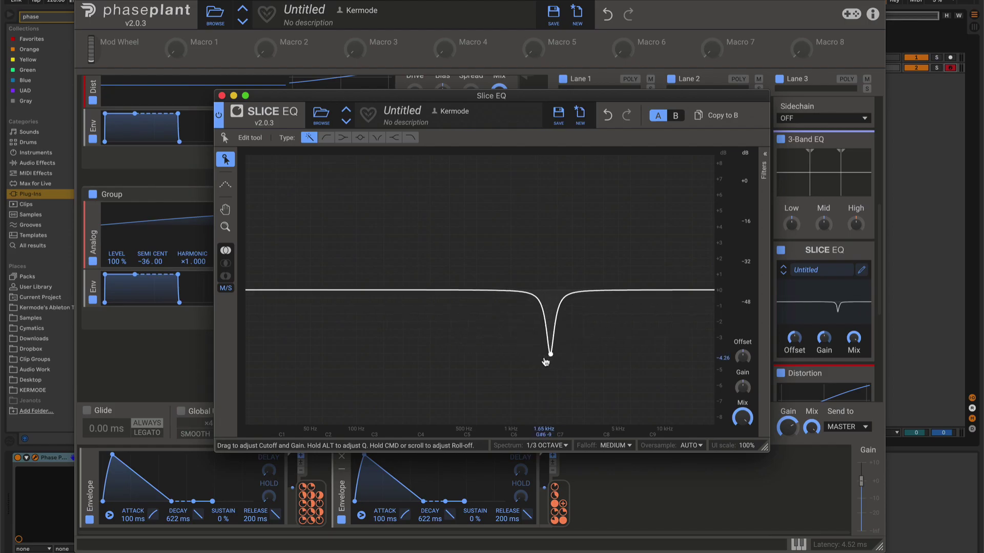
left_click_drag(593, 290, 517, 242)
left_click_drag(550, 353, 586, 376)
left_click_drag(518, 243, 547, 249)
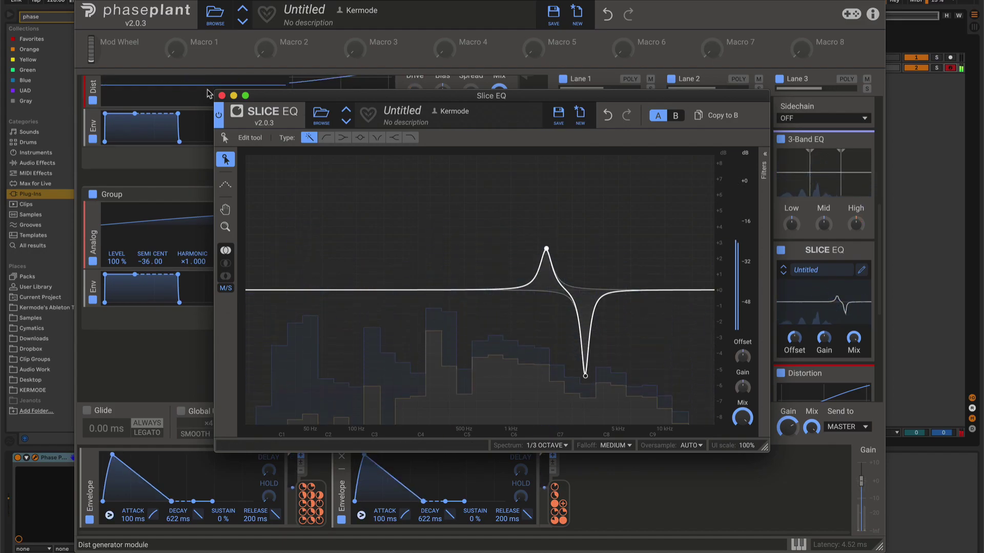
left_click(222, 96)
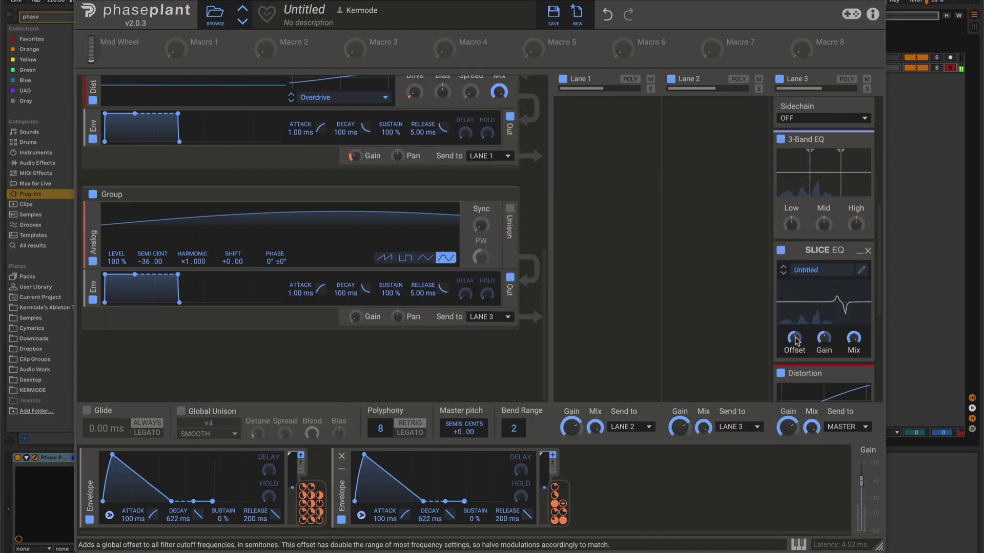
Modulate the Lane 3 Slice EQ's Offset downward with the second envelope and compare the sound with the EQ bypassed
left_click_drag(558, 504, 795, 345)
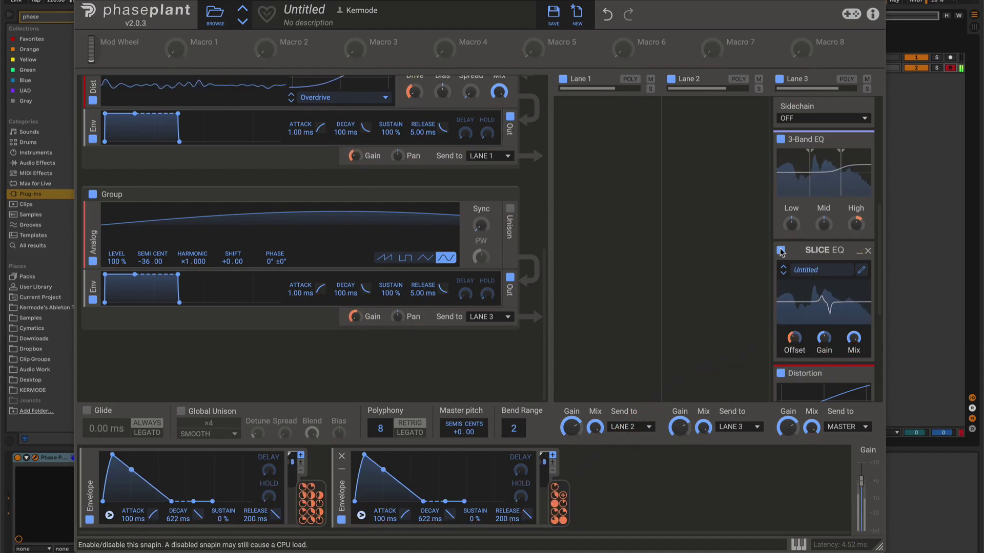
left_click(780, 250)
left_click(781, 250)
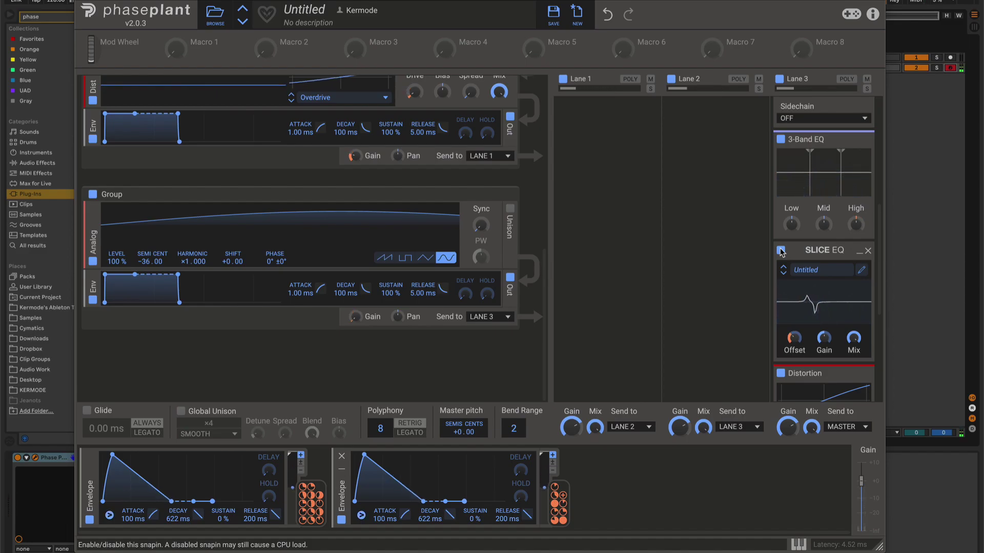
Raise the Mix of the Dynamics effect in Lane 3
scroll(792, 264, "down", 4)
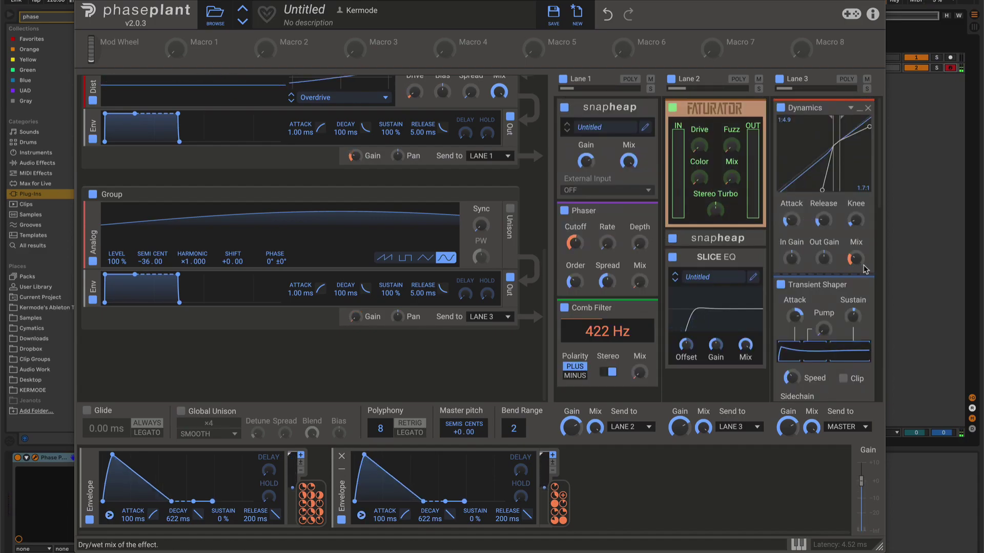
left_click_drag(856, 260, 856, 215)
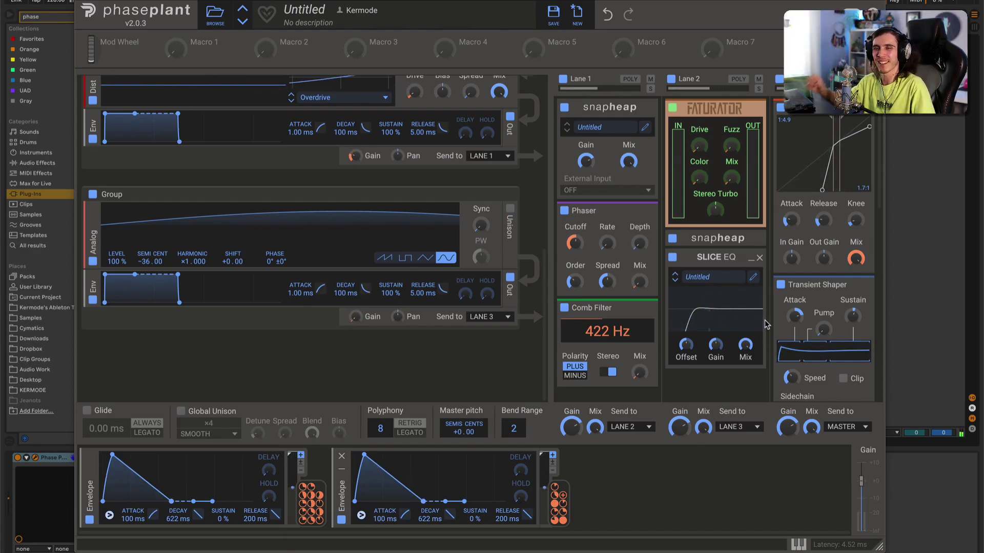
Disable all three lanes, the Aux and sine sub groups, and the first group's Dist and Filter to audition the raw wavetable
left_click(780, 80)
left_click(671, 79)
left_click(564, 79)
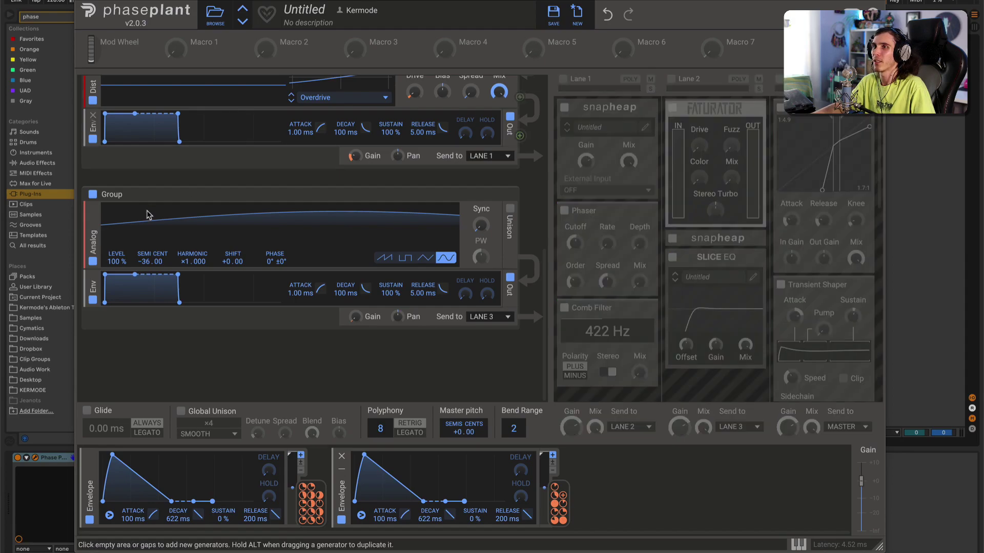
scroll(103, 220, "up", 5)
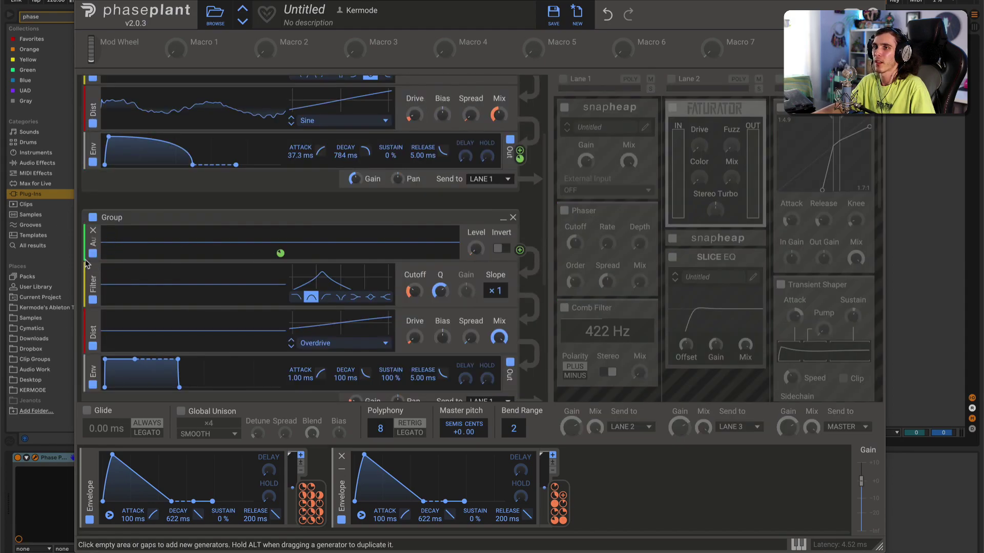
left_click(89, 218)
scroll(110, 241, "up", 3)
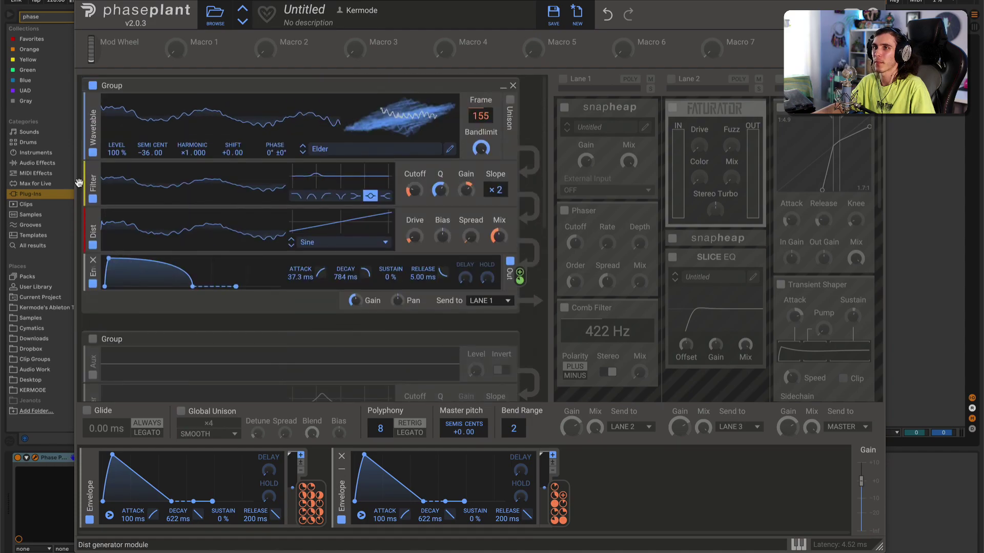
left_click(92, 245)
left_click(93, 199)
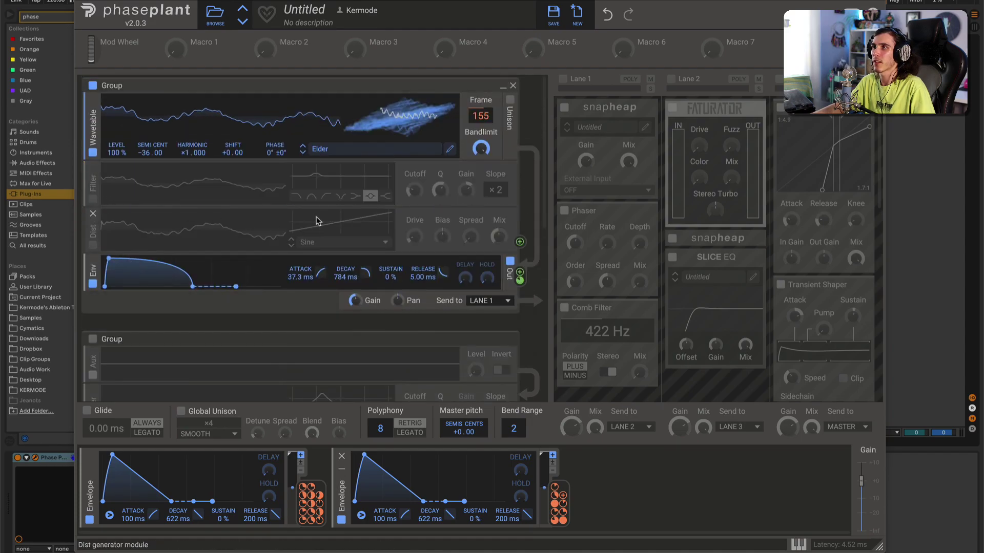
Re-enable the first group's Filter and Dist and the Aux group one by one to hear each addition
left_click(93, 199)
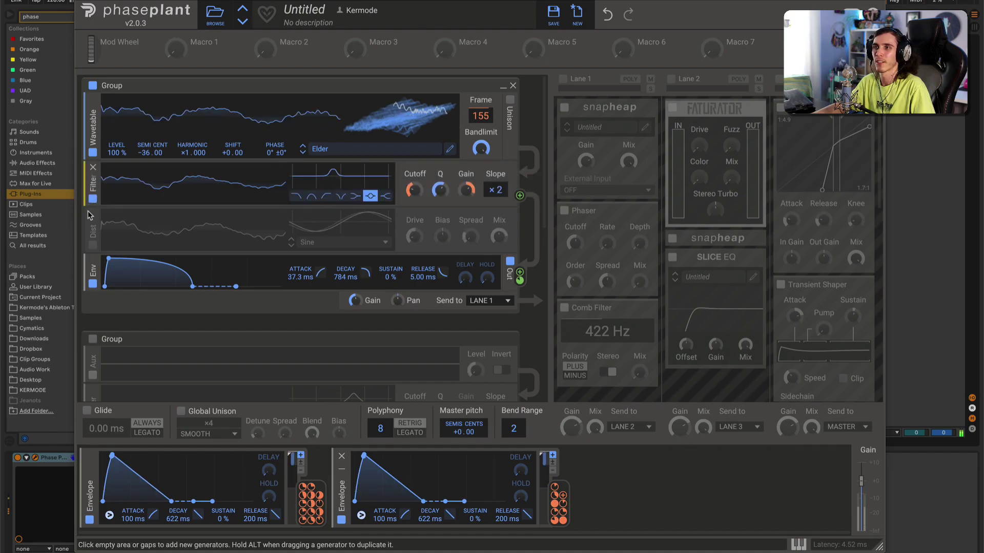
left_click(93, 245)
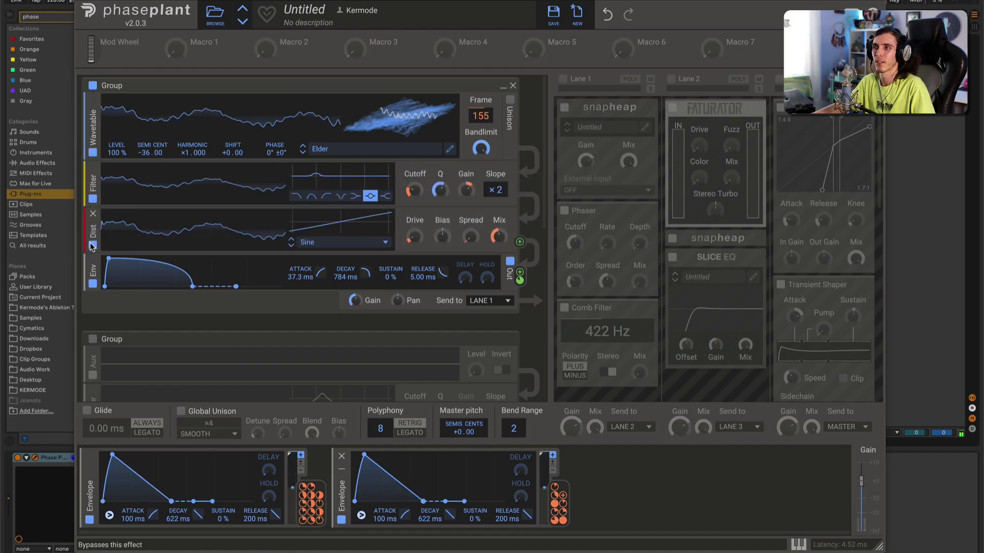
left_click(93, 340)
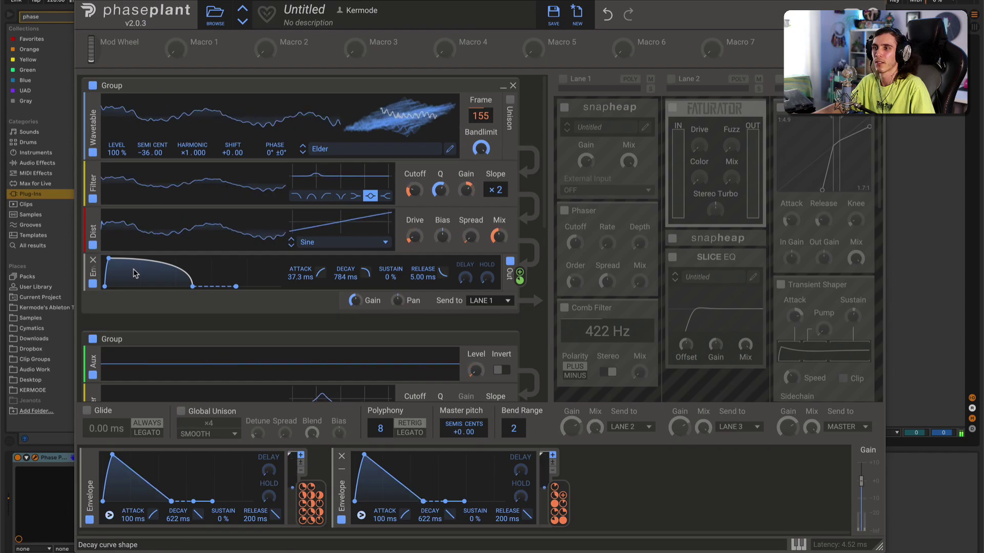
Re-enable Lanes 1, 2 and 3 in turn and the sine sub group to hear the full patch build up
left_click(563, 80)
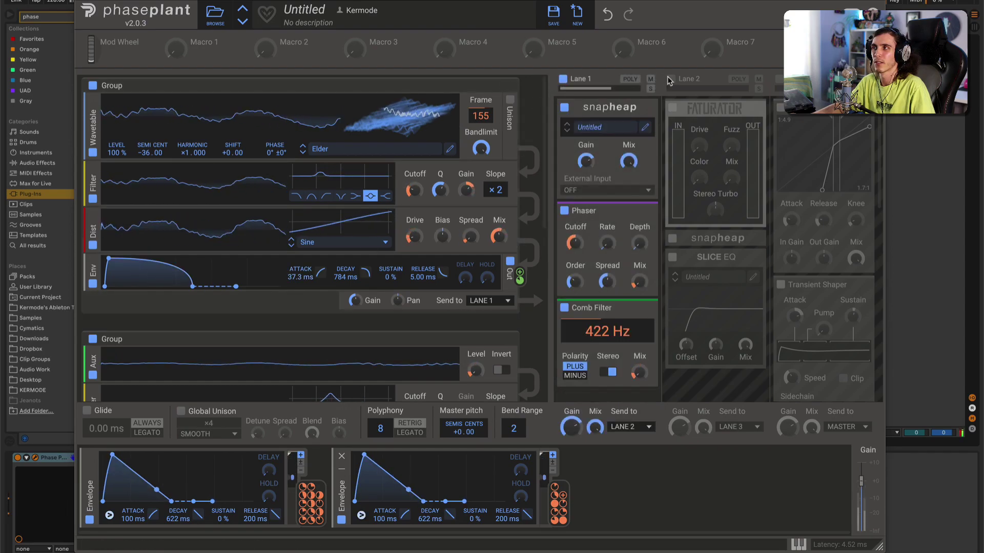
left_click(671, 79)
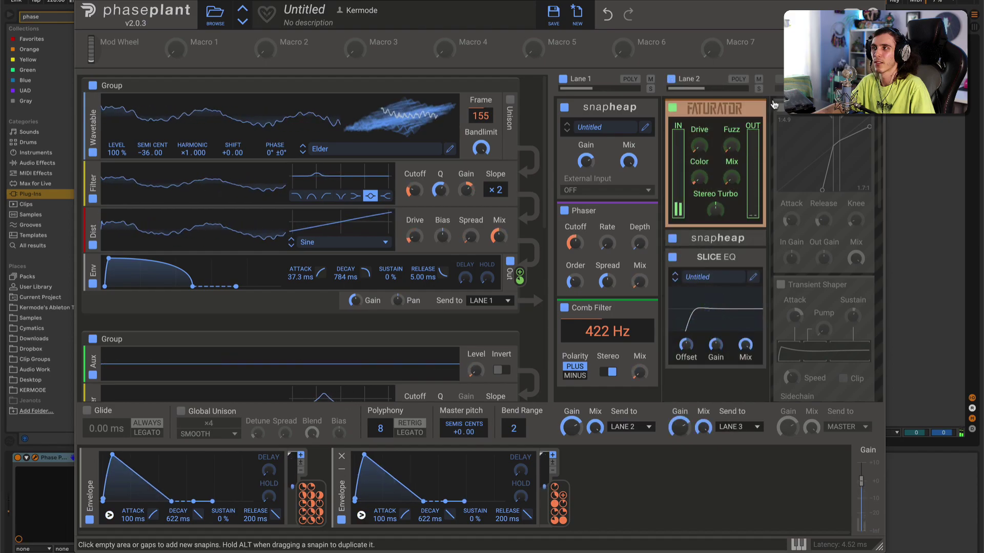
left_click(779, 80)
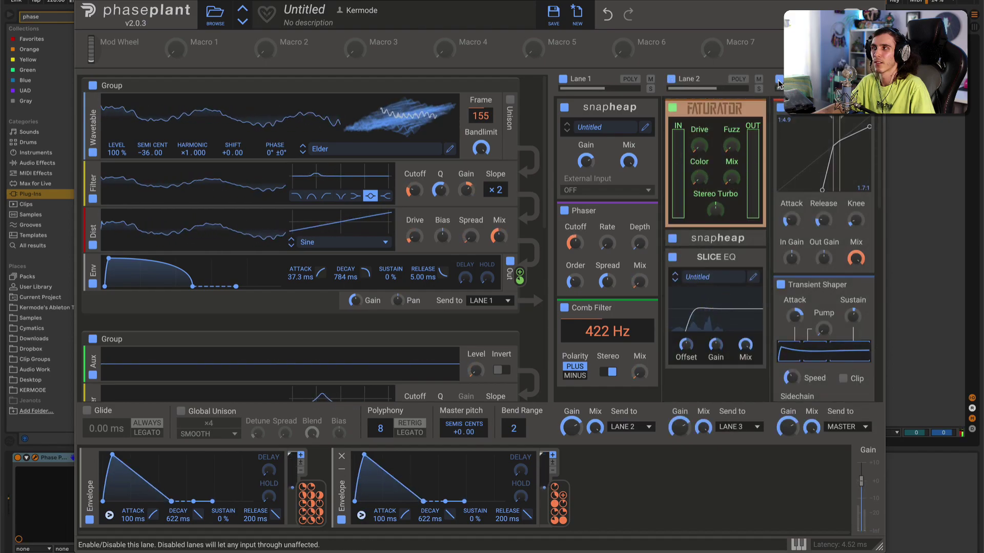
scroll(816, 234, "down", 5)
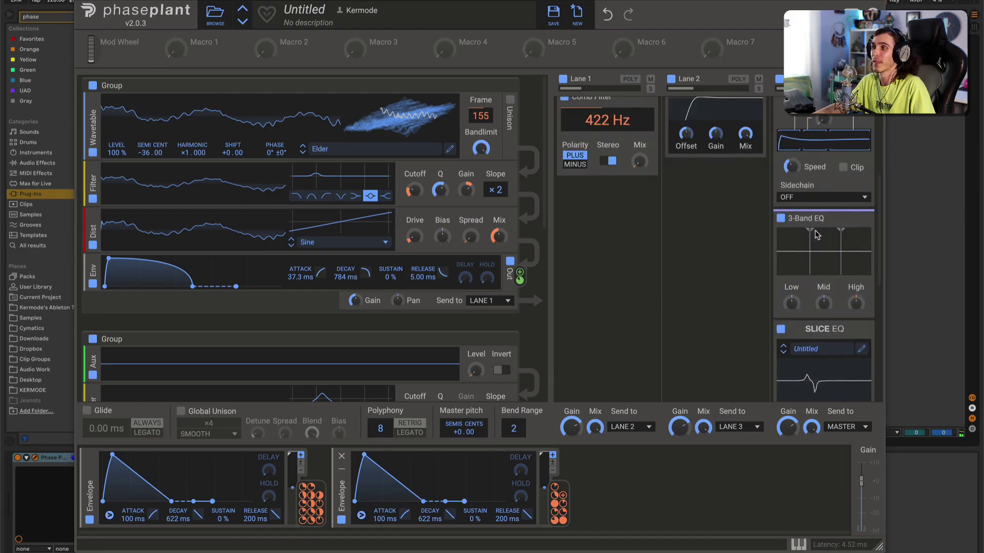
scroll(99, 357, "down", 5)
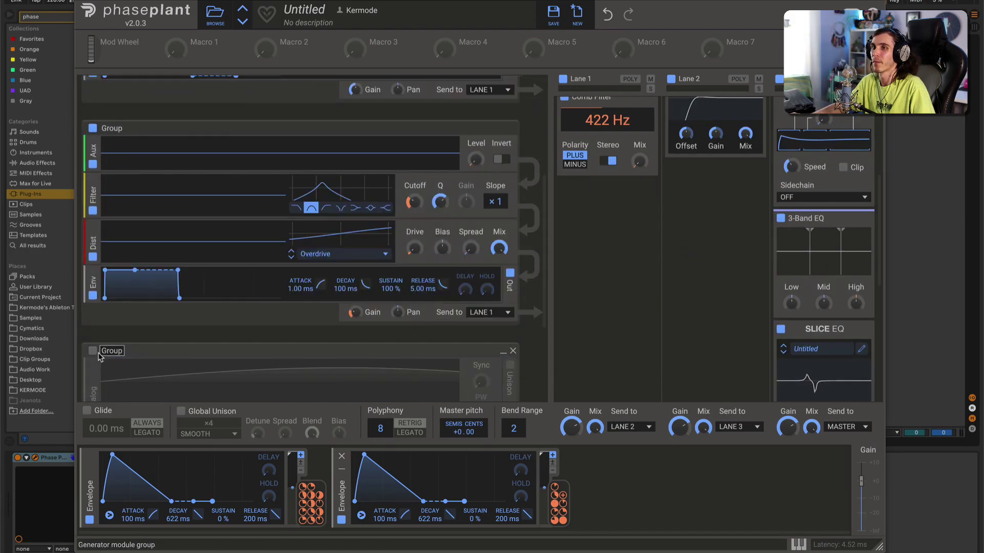
left_click(93, 354)
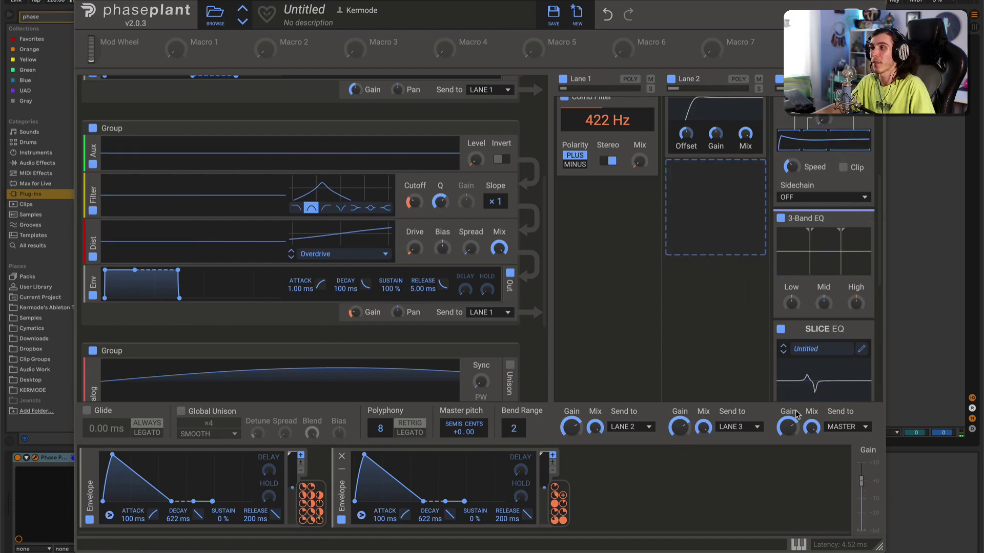
Disable and re-enable Lane 3 to compare the patch with and without its processing
scroll(800, 333, "up", 5)
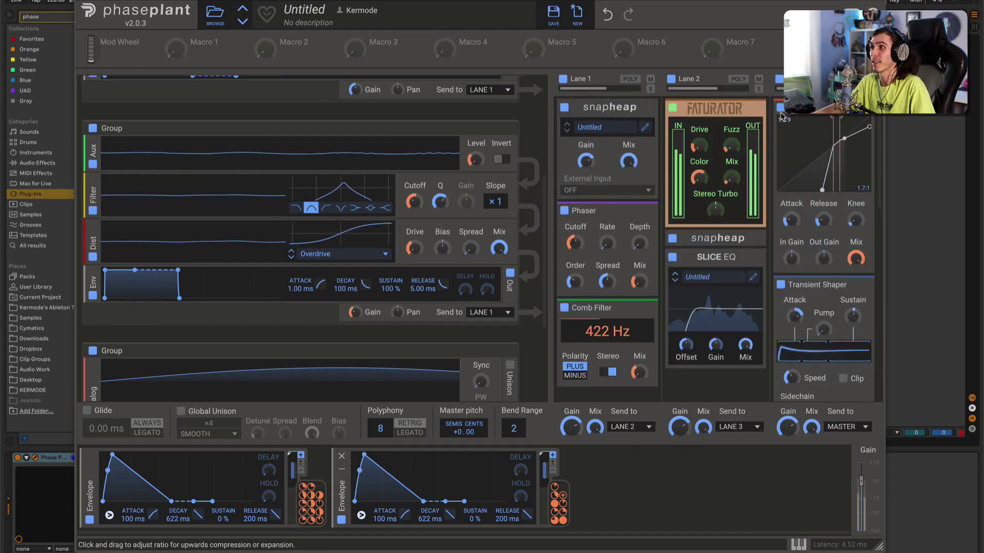
left_click(779, 79)
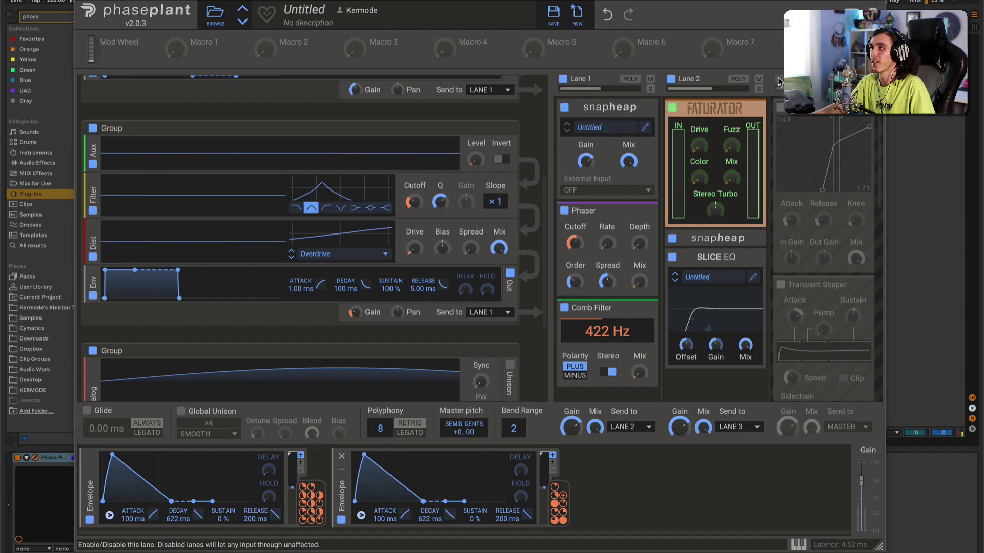
left_click(778, 80)
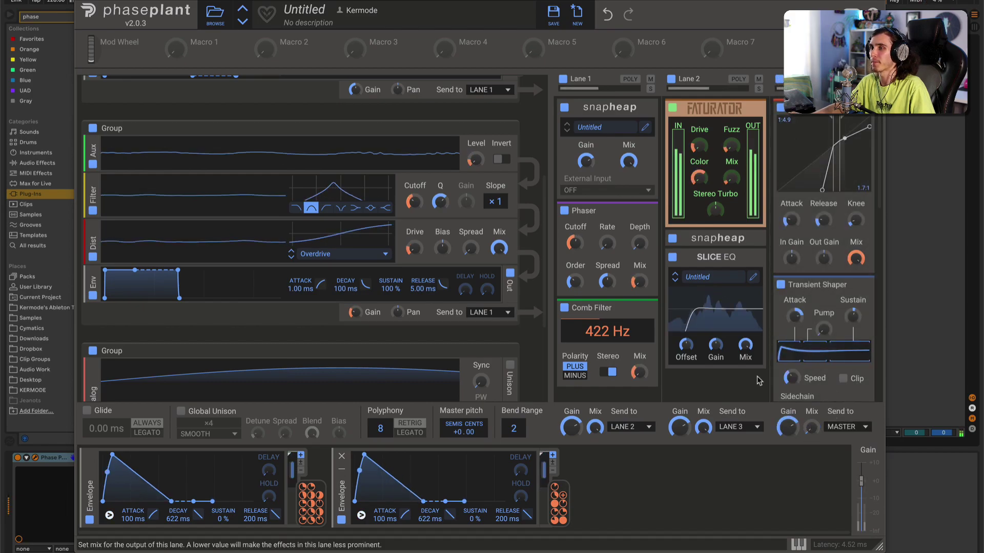
Lower Lane 3's output Mix to zero, modulate it fully with Macro 1, and turn Macro 1 up to maximum
left_click_drag(195, 53, 816, 447)
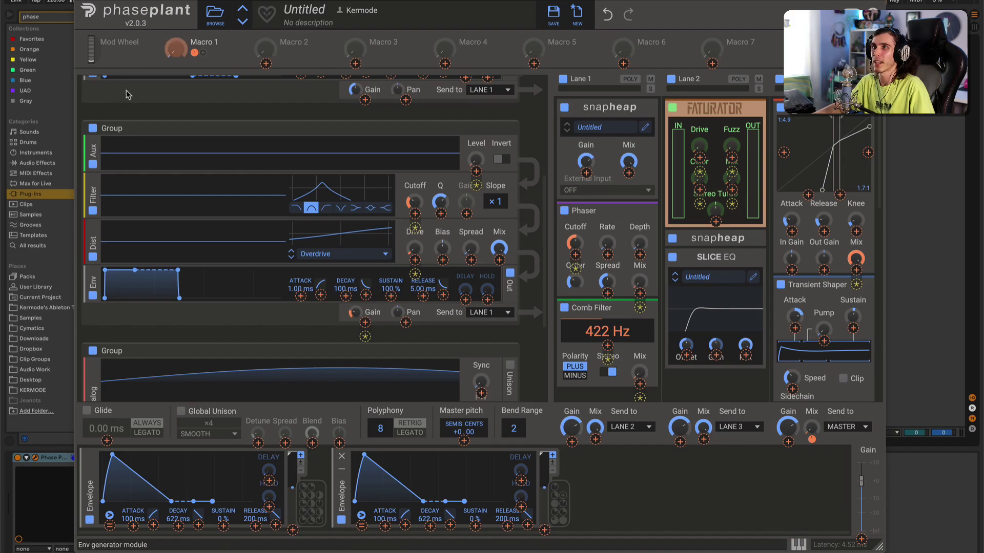
left_click(172, 55)
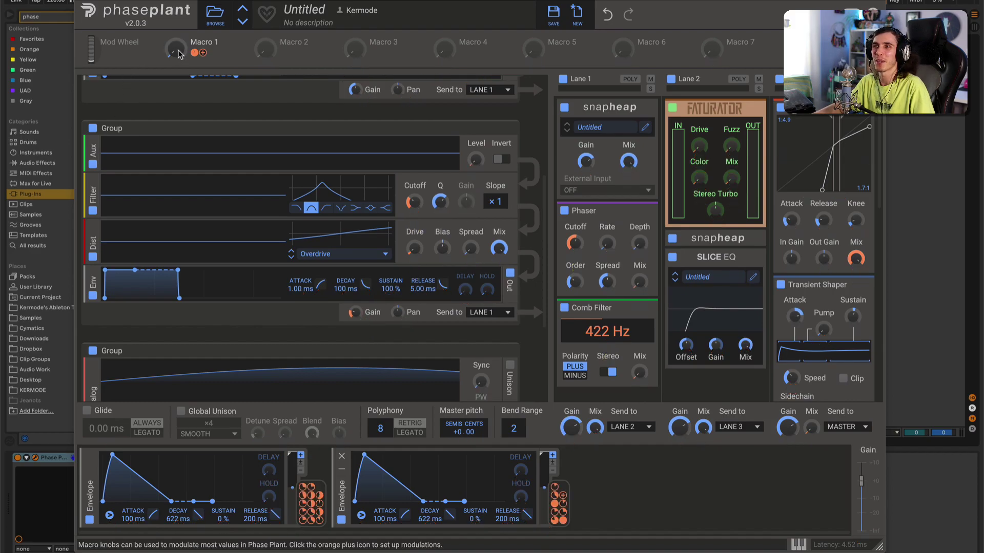
left_click_drag(174, 50, 174, 0)
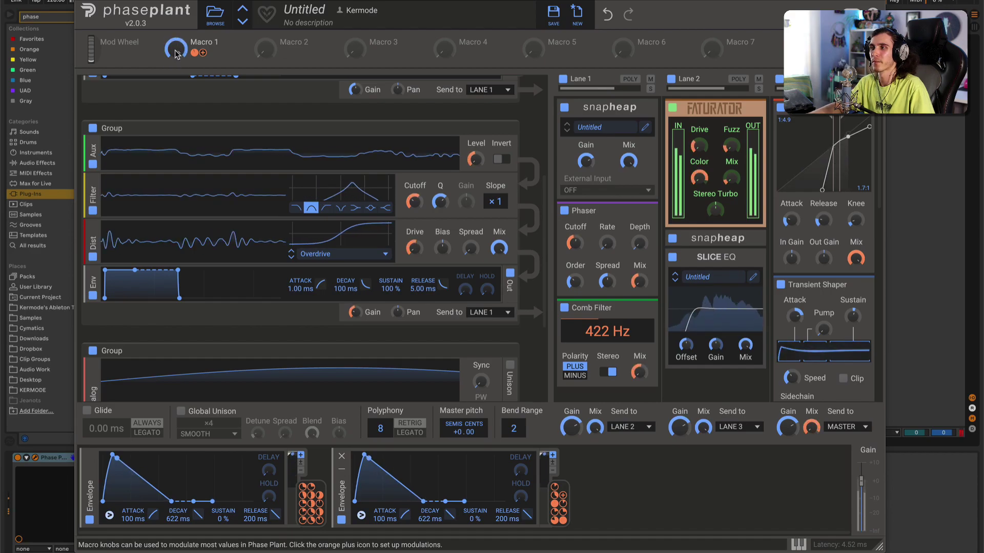